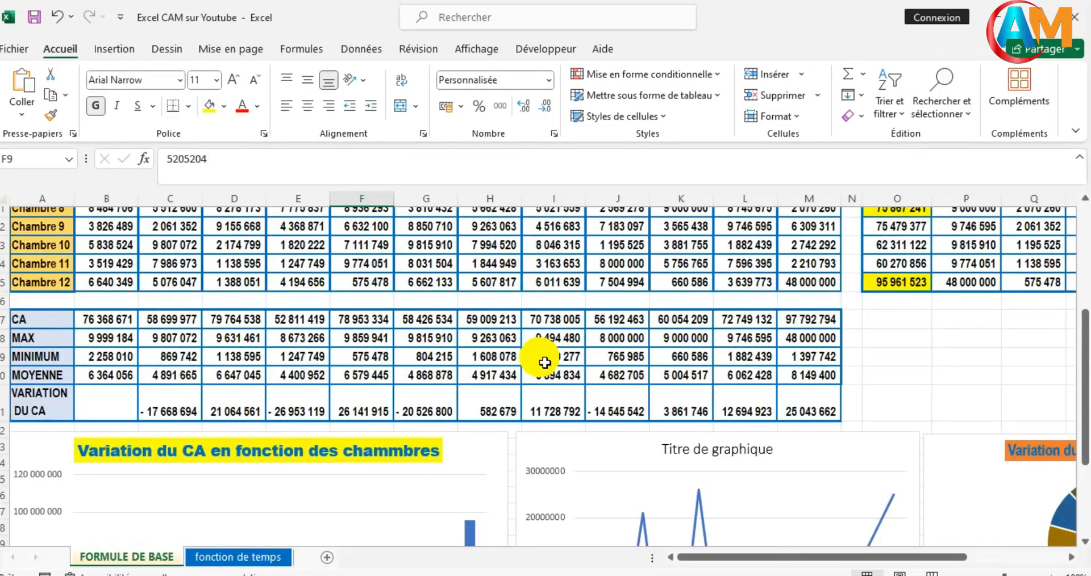
# - Examine the room revenue table, its monthly summary rows and the MINIMUM formulas for May and June
pyautogui.scroll(2, 545, 363)
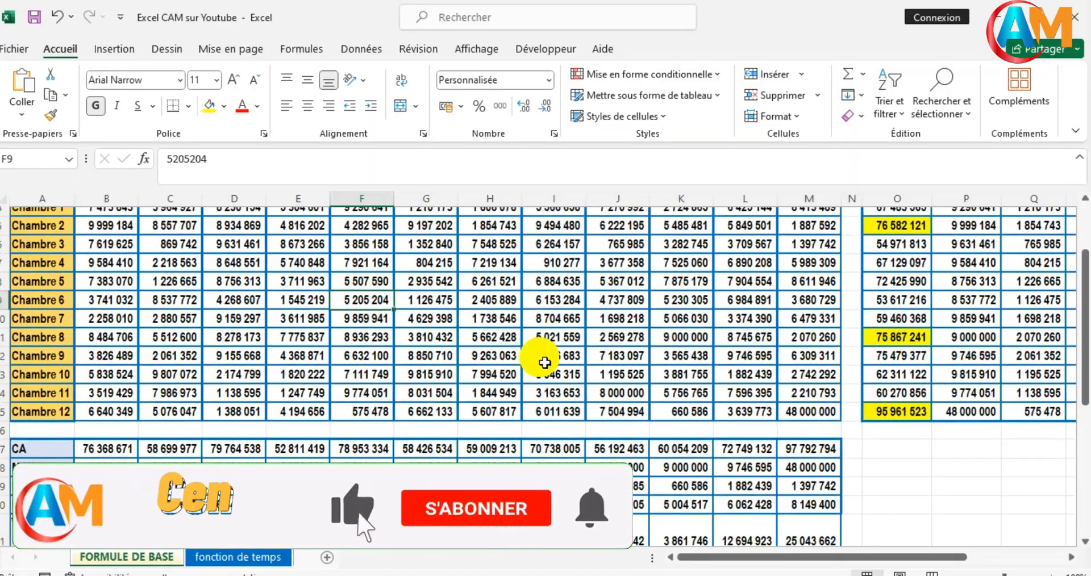
pyautogui.scroll(-4, 544, 362)
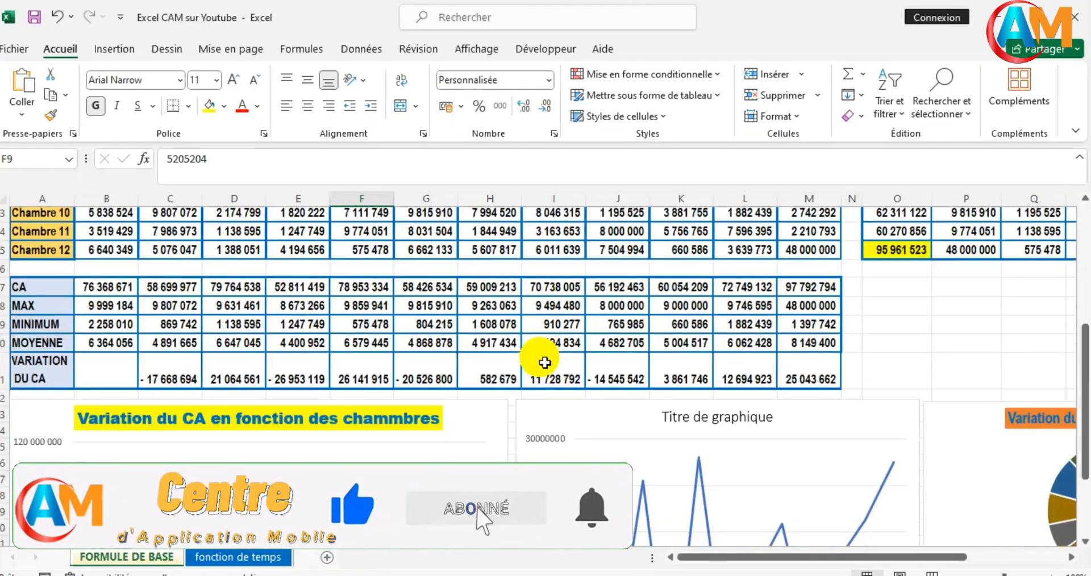
pyautogui.scroll(-1, 545, 362)
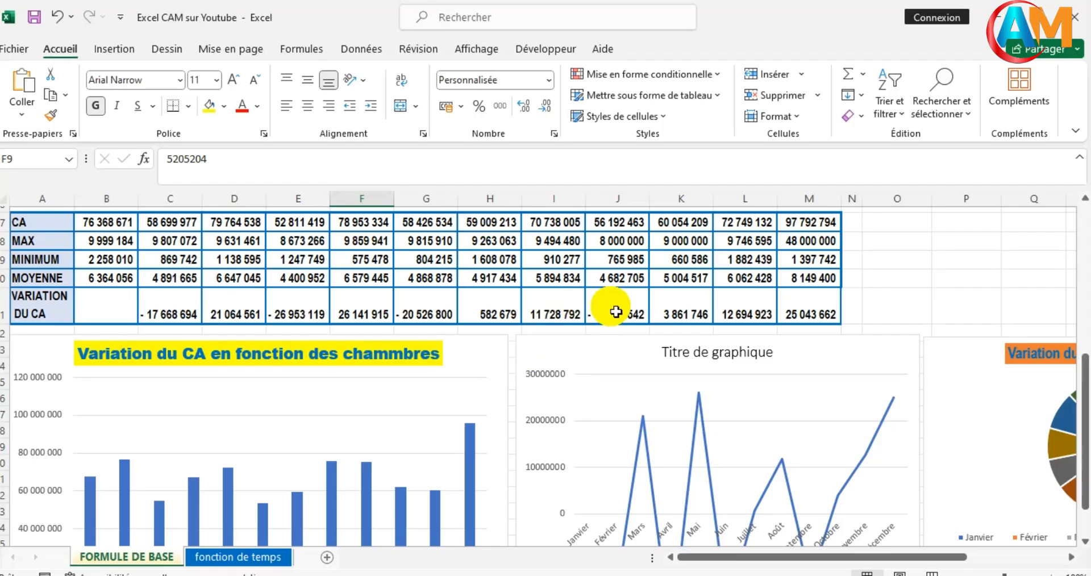
pyautogui.scroll(2, 616, 312)
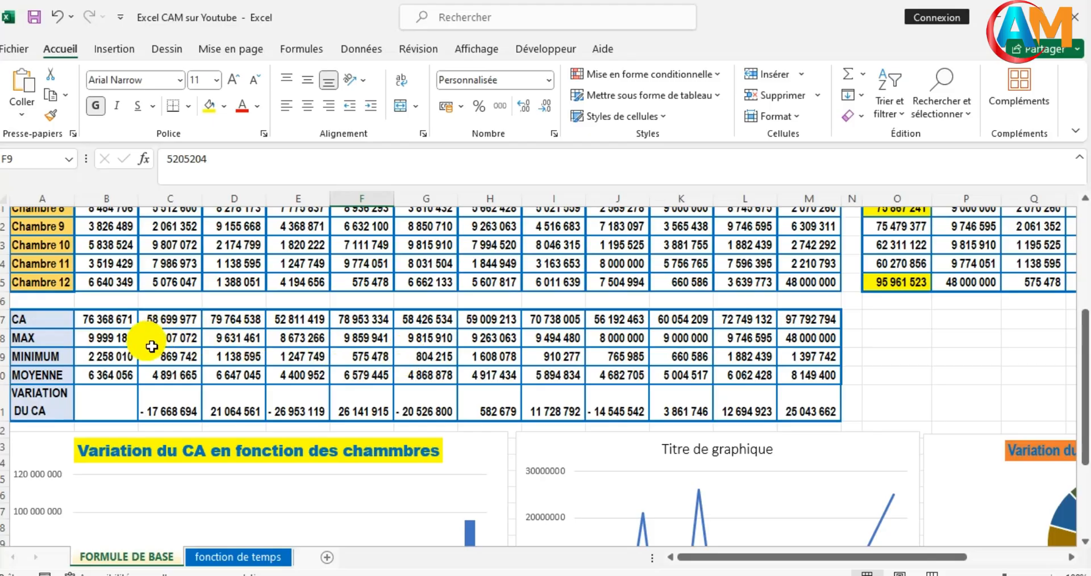
pyautogui.click(358, 358)
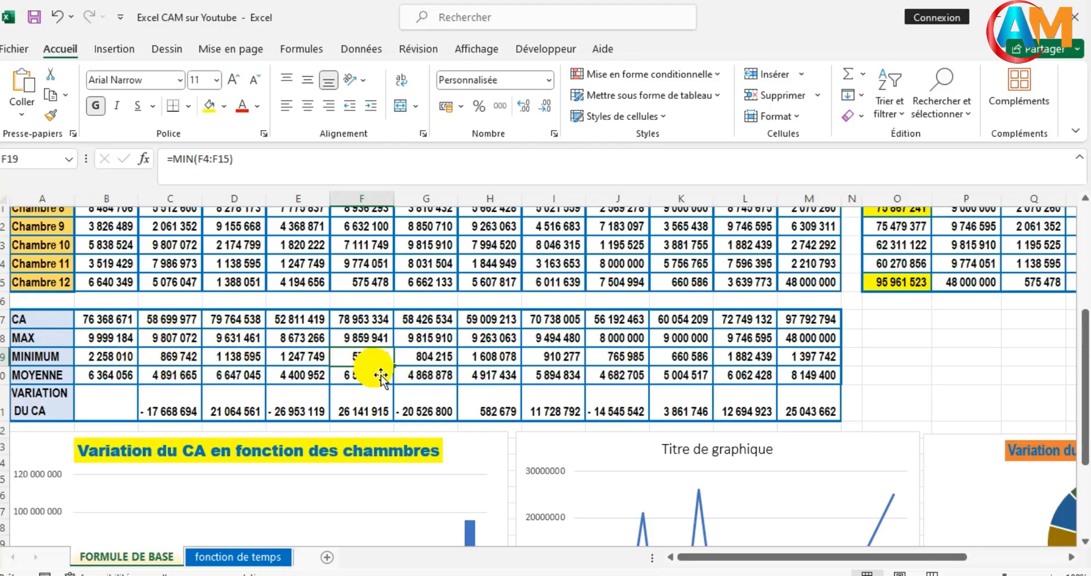
pyautogui.click(425, 358)
pyautogui.scroll(2, 424, 392)
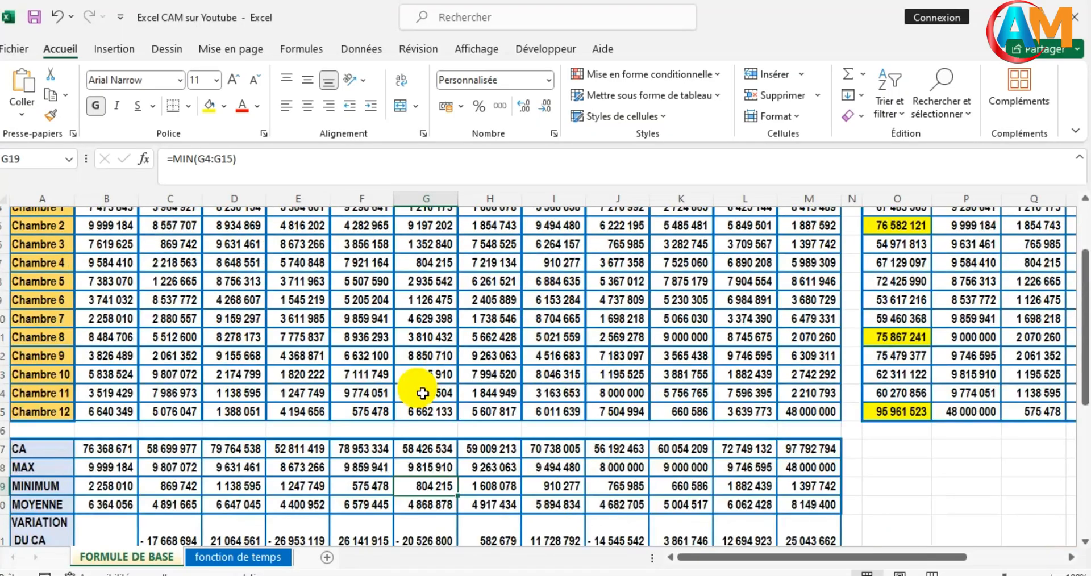
pyautogui.scroll(-2, 290, 392)
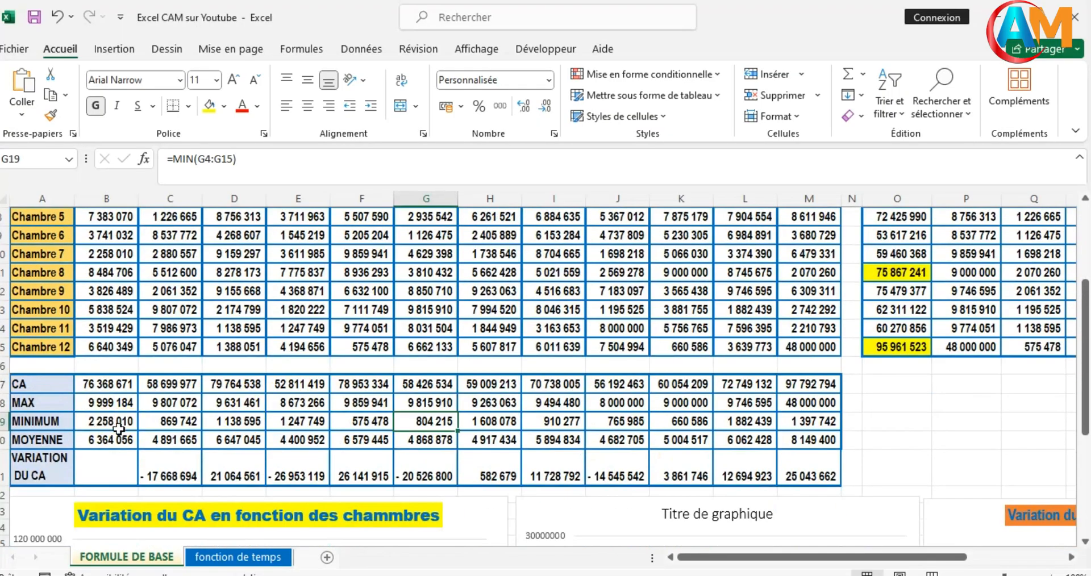
# - Set up a new conditional formatting rule on the MINIMUM row, B19:M19, targeting the 3 lowest-ranked values ("derniers")
pyautogui.moveTo(100, 427); pyautogui.dragTo(813, 422)
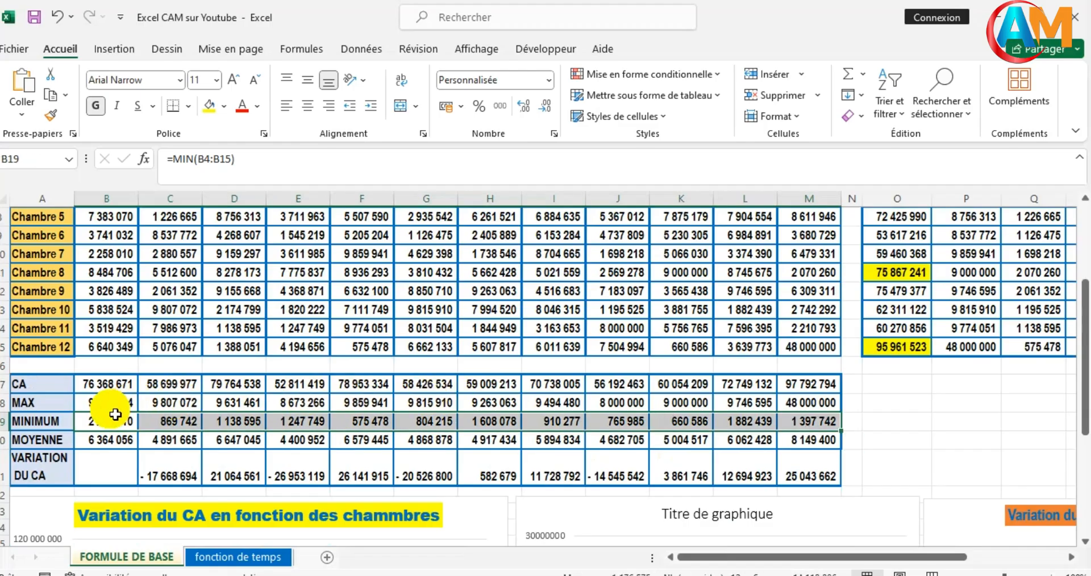
pyautogui.click(636, 82)
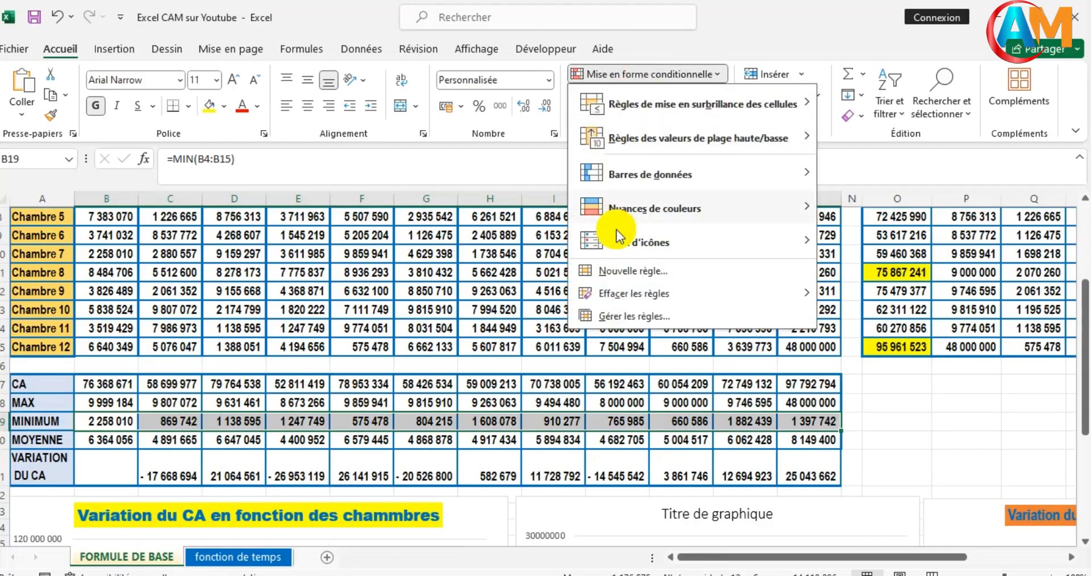
pyautogui.click(616, 274)
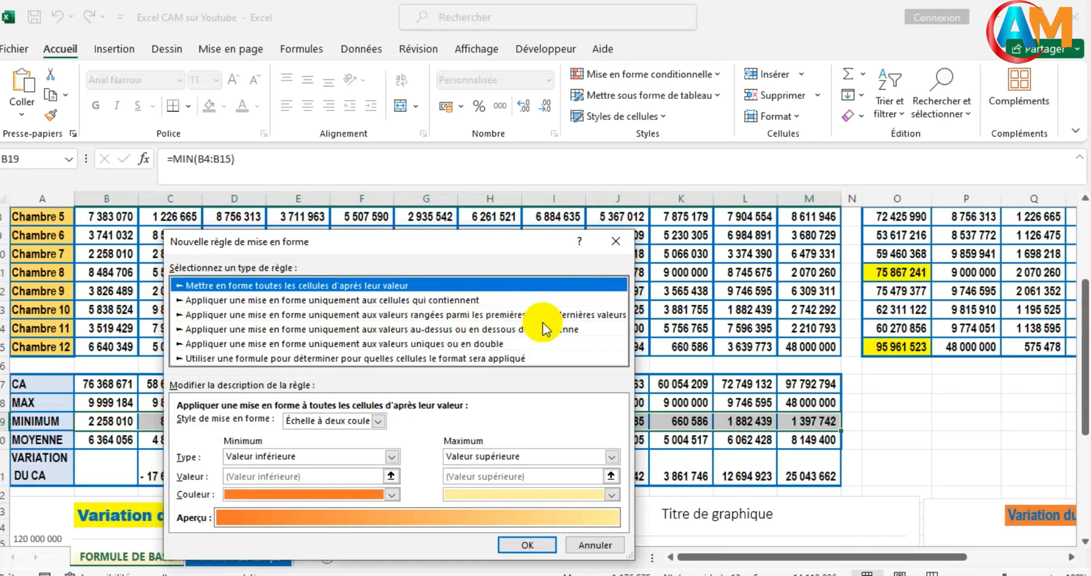
pyautogui.click(588, 314)
pyautogui.click(230, 424)
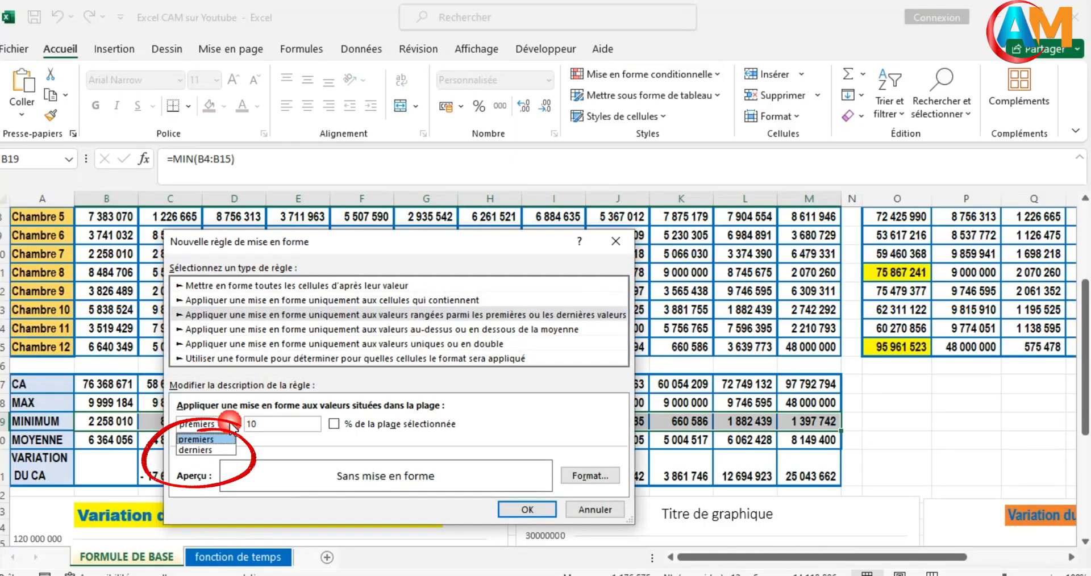
pyautogui.click(196, 448)
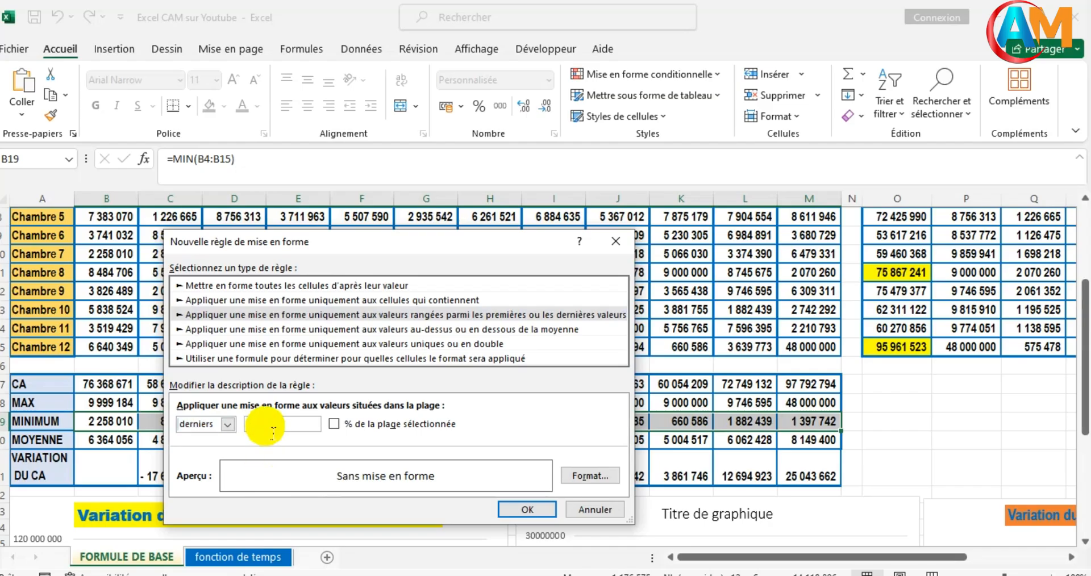
pyautogui.press('BackSpace')
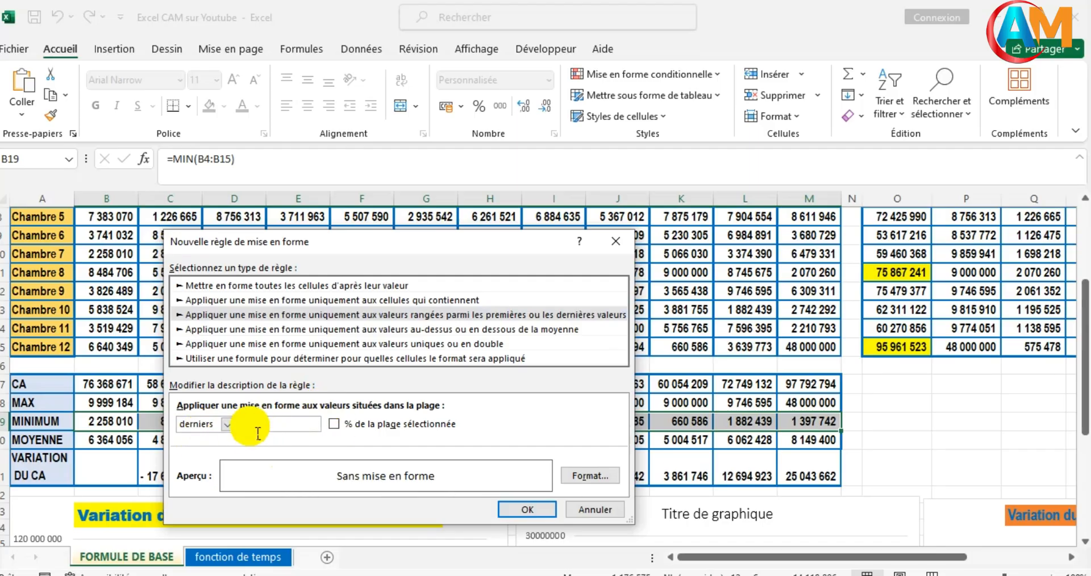
# - Give the new rule a bright red cell fill and apply it to the MINIMUM row
pyautogui.click(581, 480)
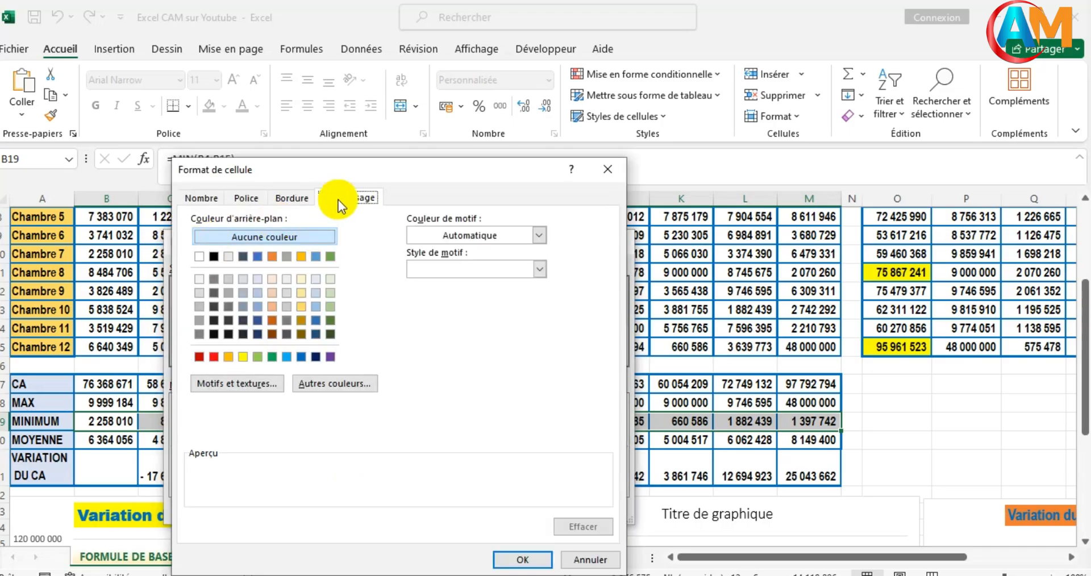
pyautogui.click(213, 356)
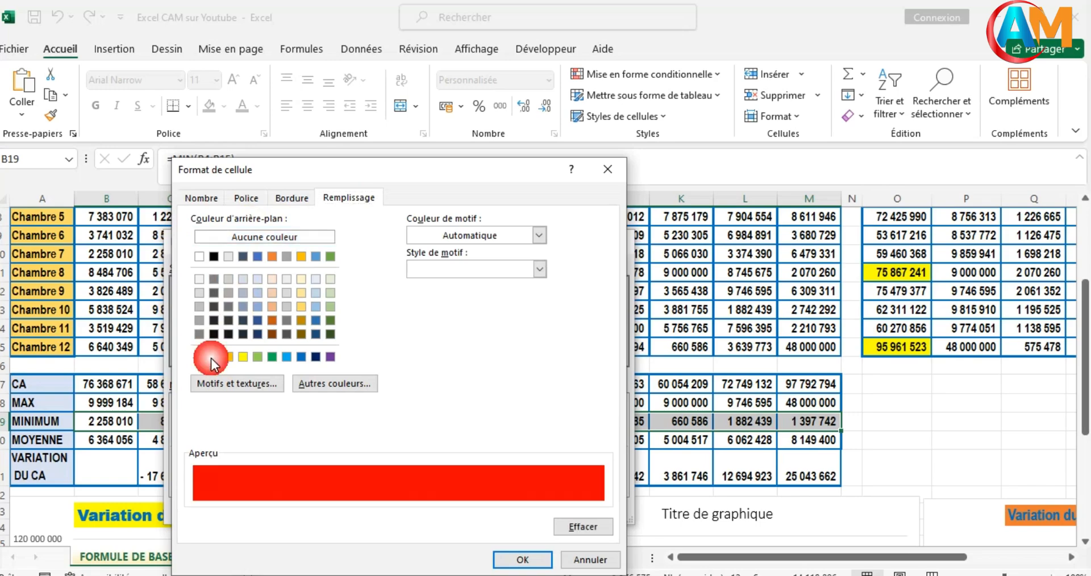
pyautogui.click(526, 554)
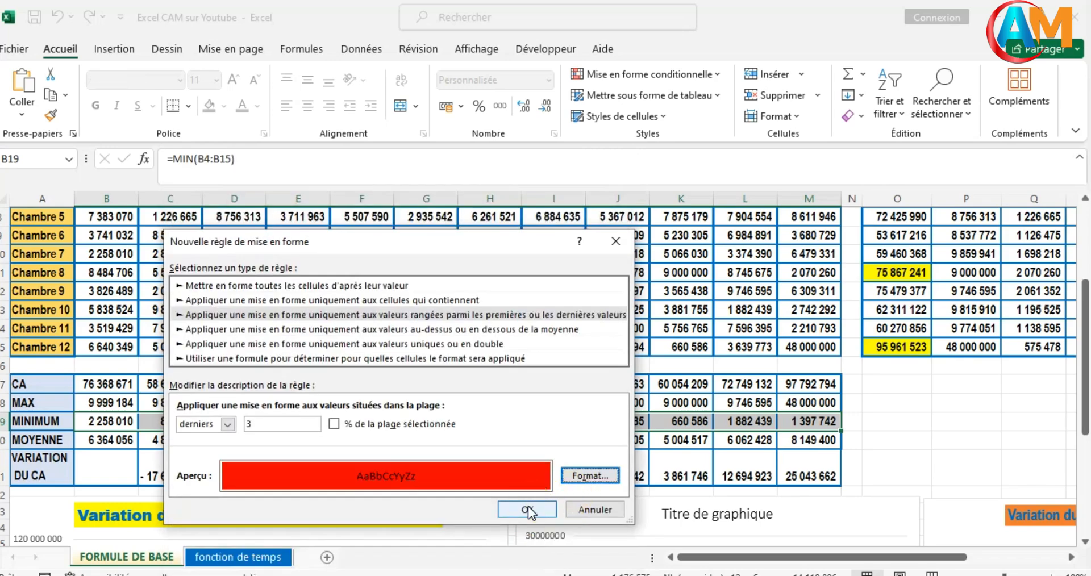
pyautogui.click(528, 506)
# - Fill the columns of the "Variation du CA en fonction des chammbres" chart with standard dark blue
pyautogui.scroll(2, 603, 508)
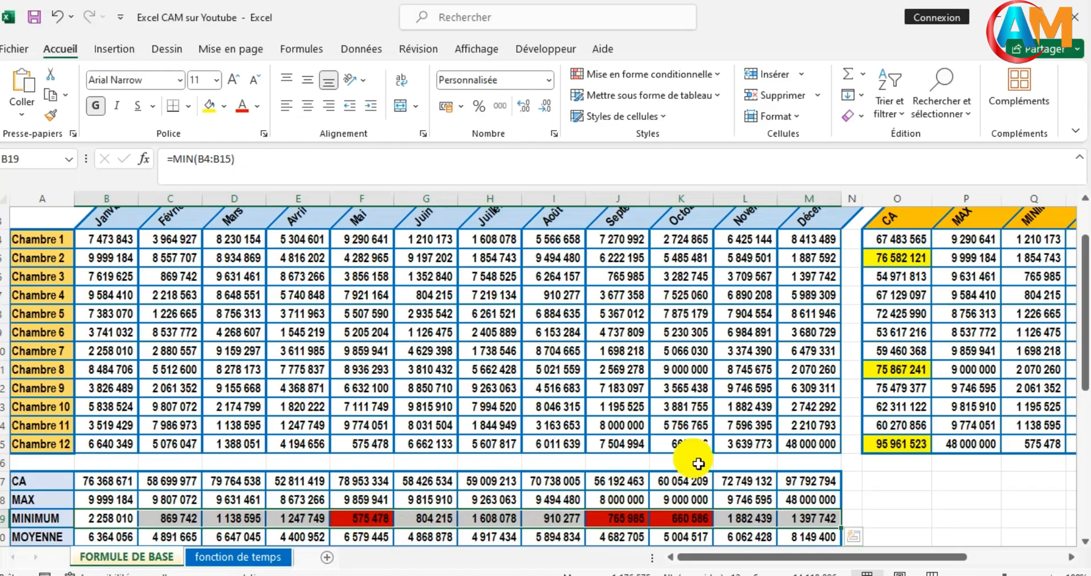
pyautogui.scroll(-4, 693, 450)
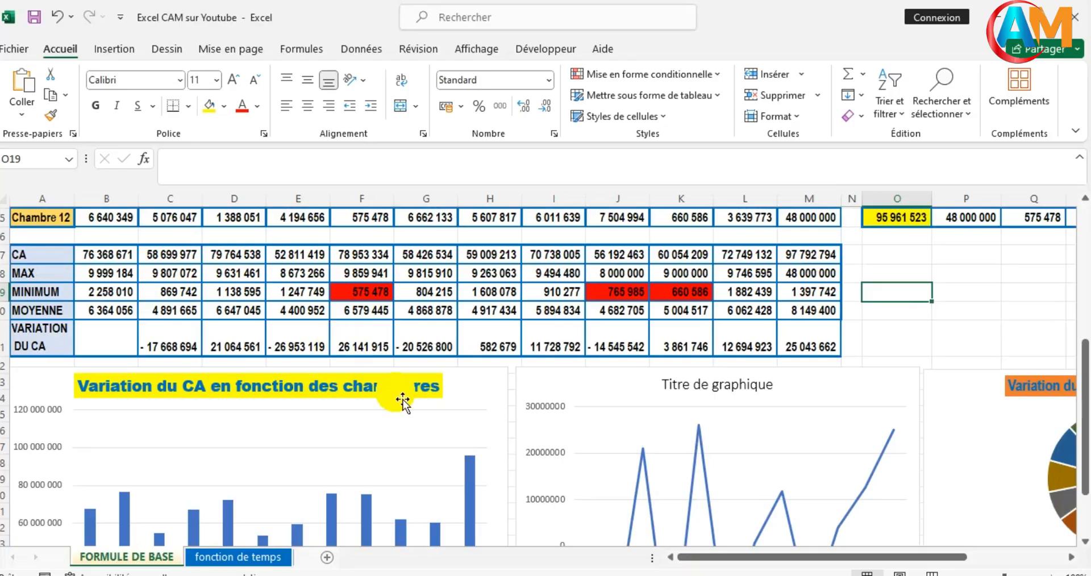
pyautogui.scroll(-3, 390, 437)
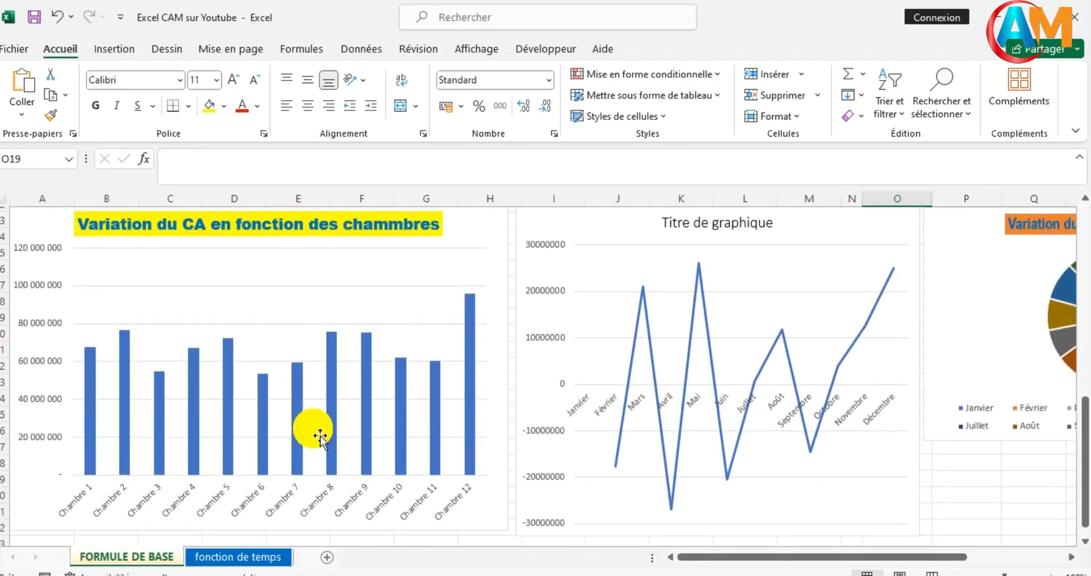
pyautogui.moveTo(332, 418)
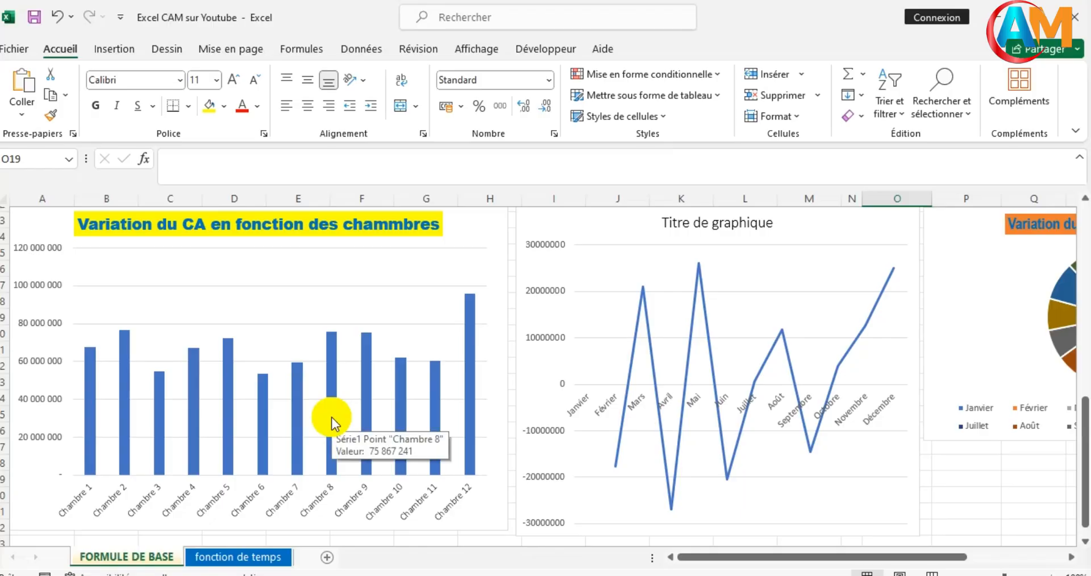
pyautogui.click(331, 417)
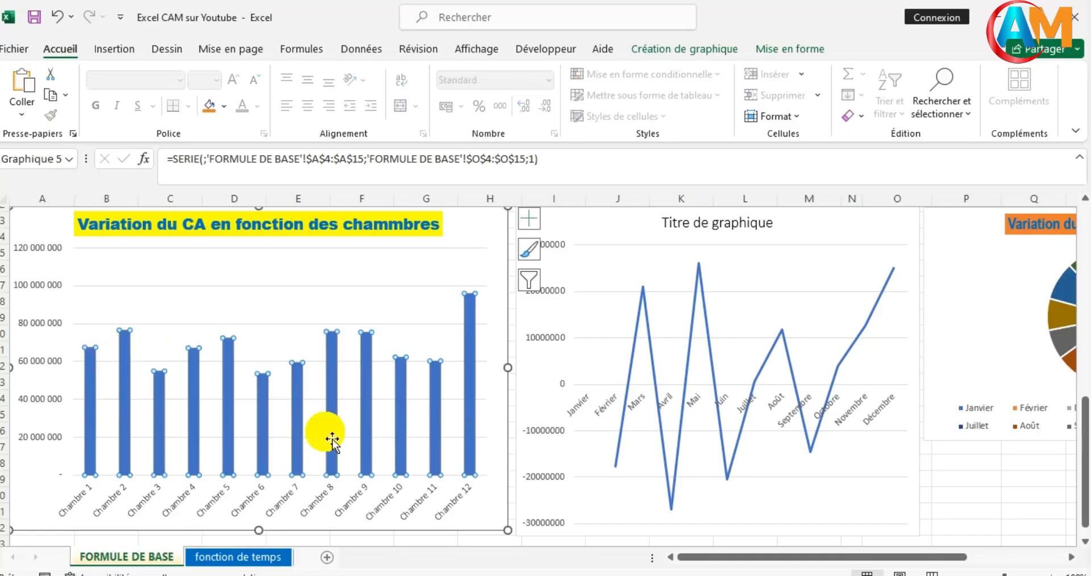
pyautogui.moveTo(367, 395)
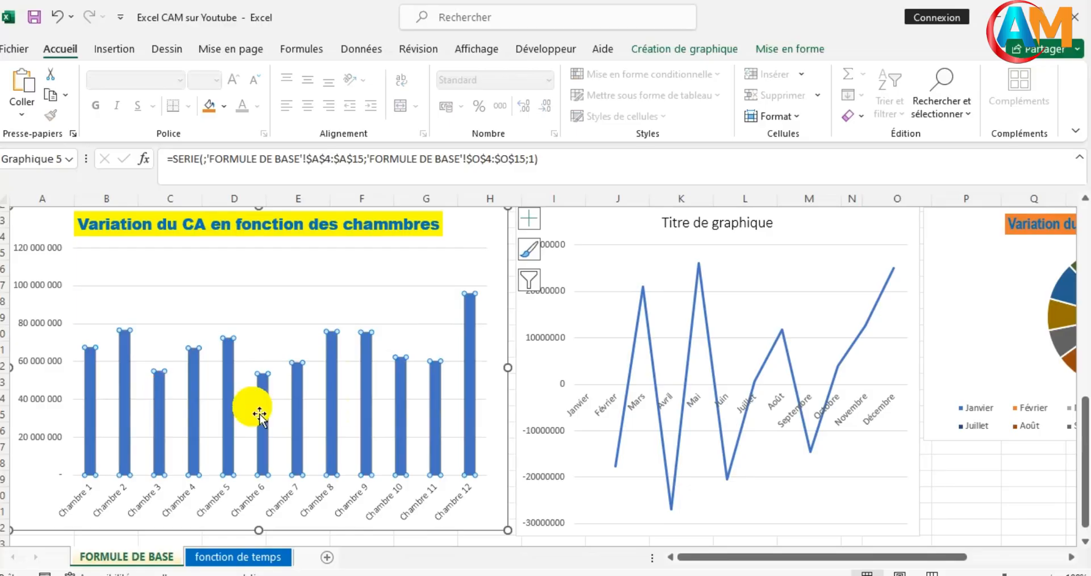
pyautogui.rightClick(364, 384)
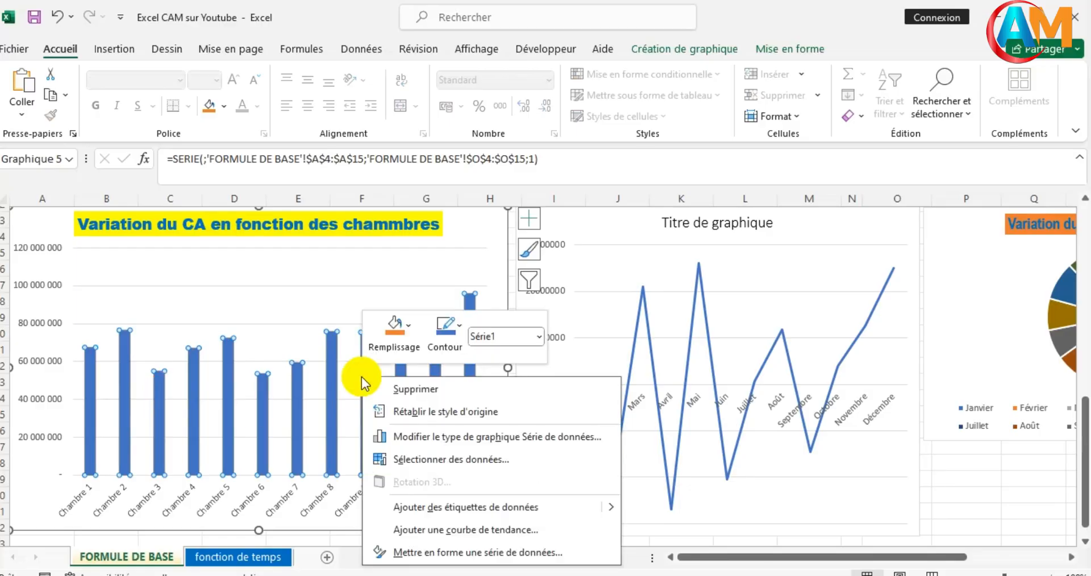
pyautogui.click(411, 330)
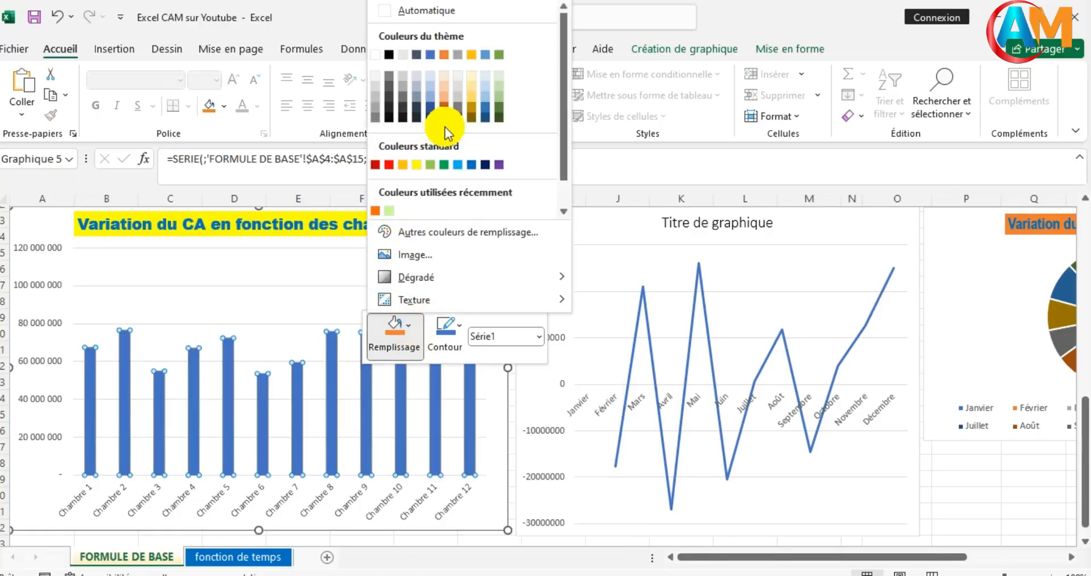
pyautogui.click(485, 161)
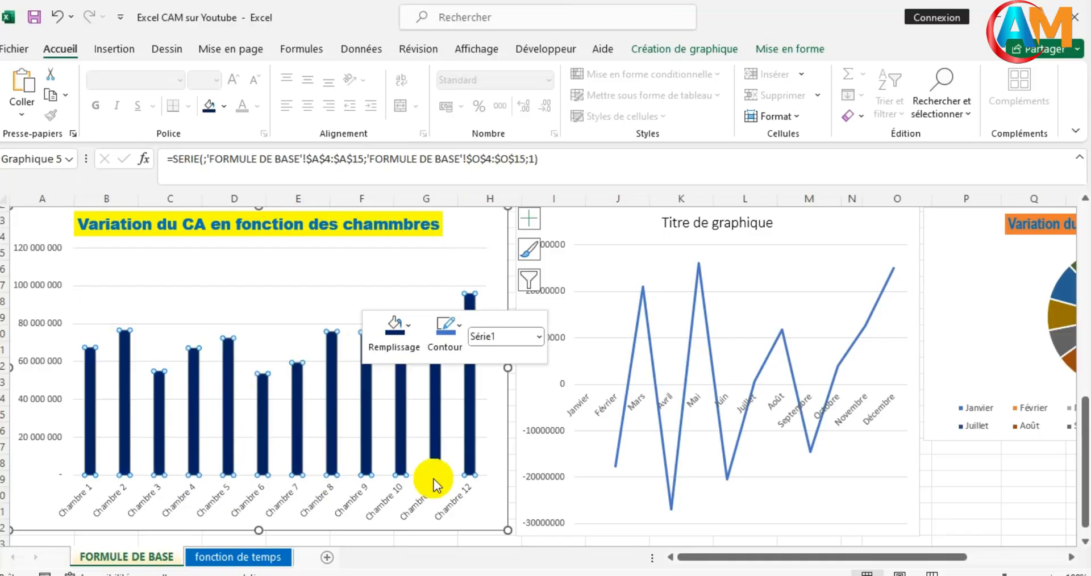
# - Change the font of the column chart's horizontal axis labels to Arial Black
pyautogui.click(361, 513)
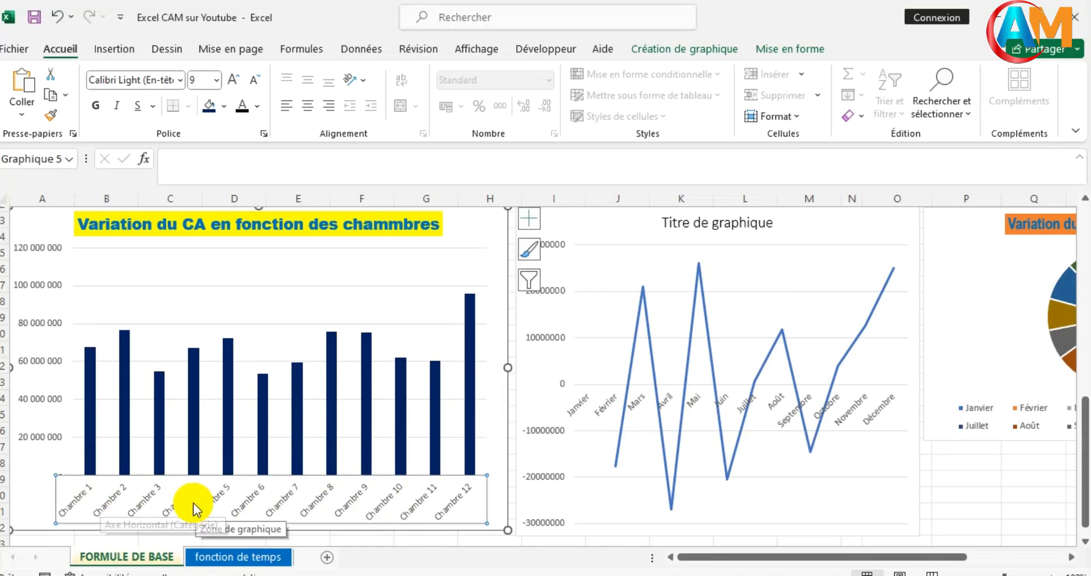
pyautogui.rightClick(157, 497)
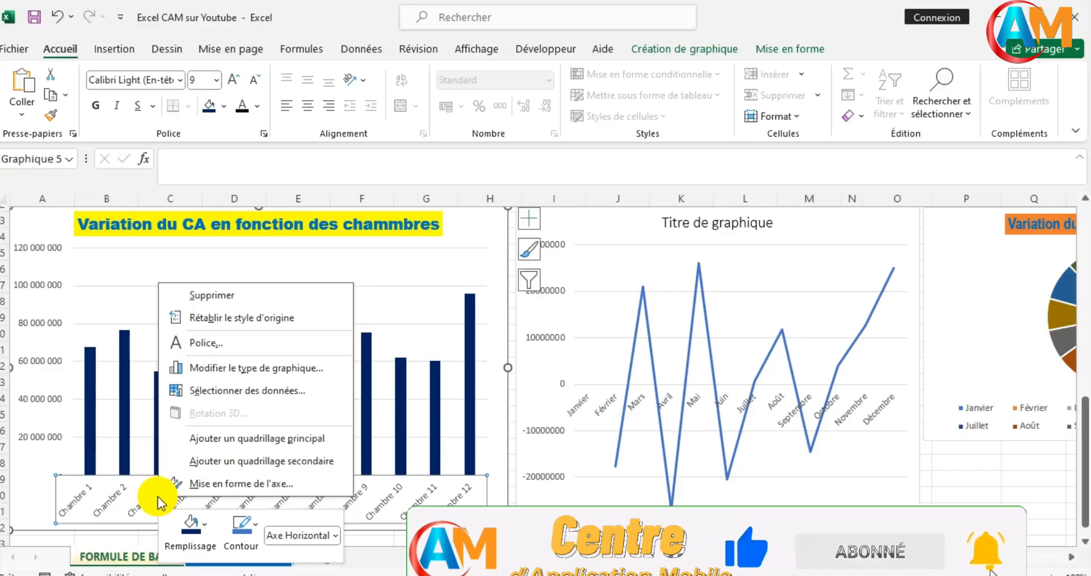
pyautogui.click(196, 350)
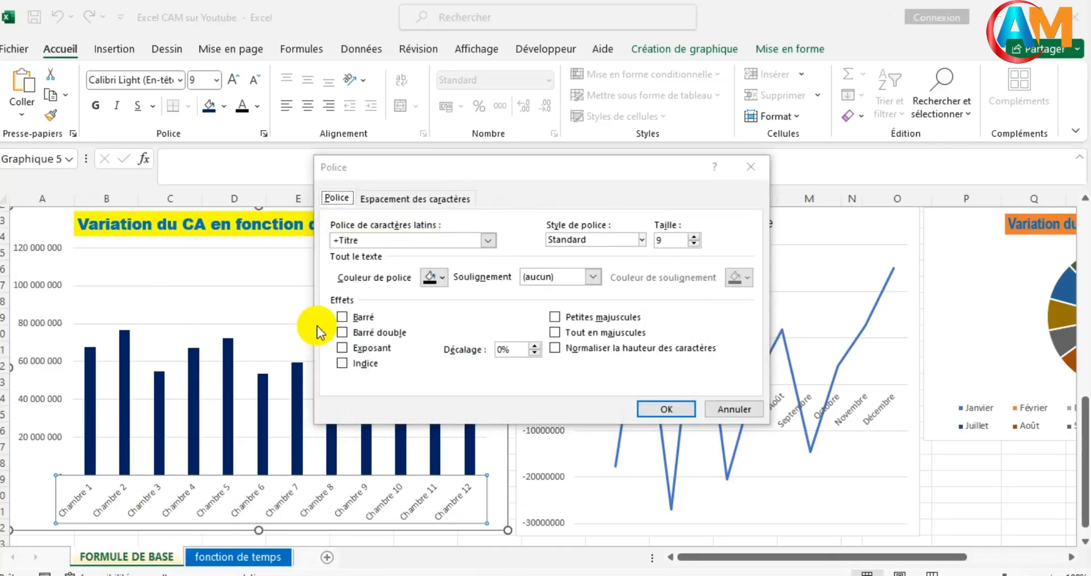
pyautogui.click(356, 241)
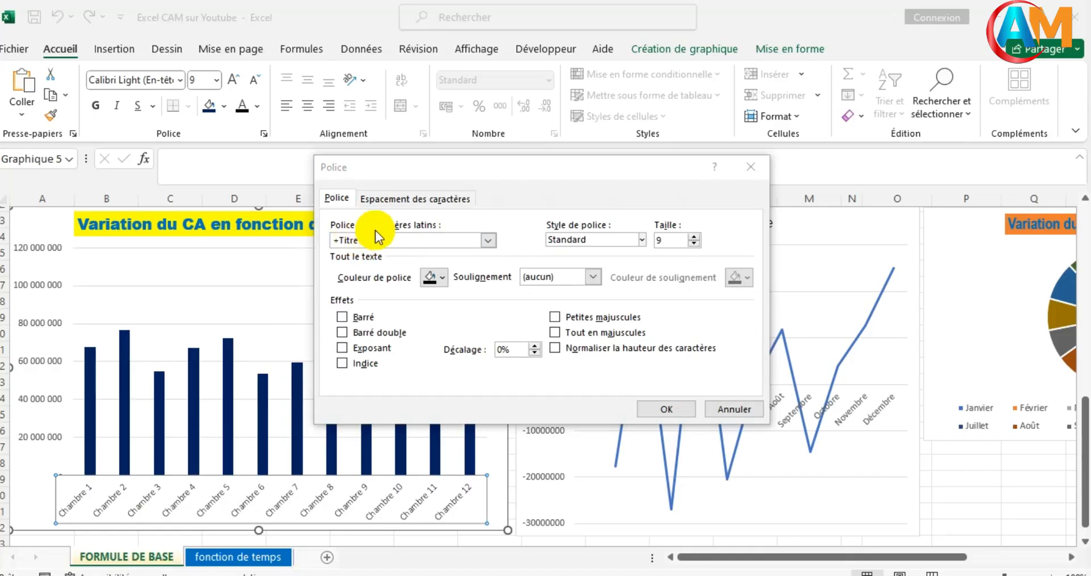
pyautogui.click(490, 244)
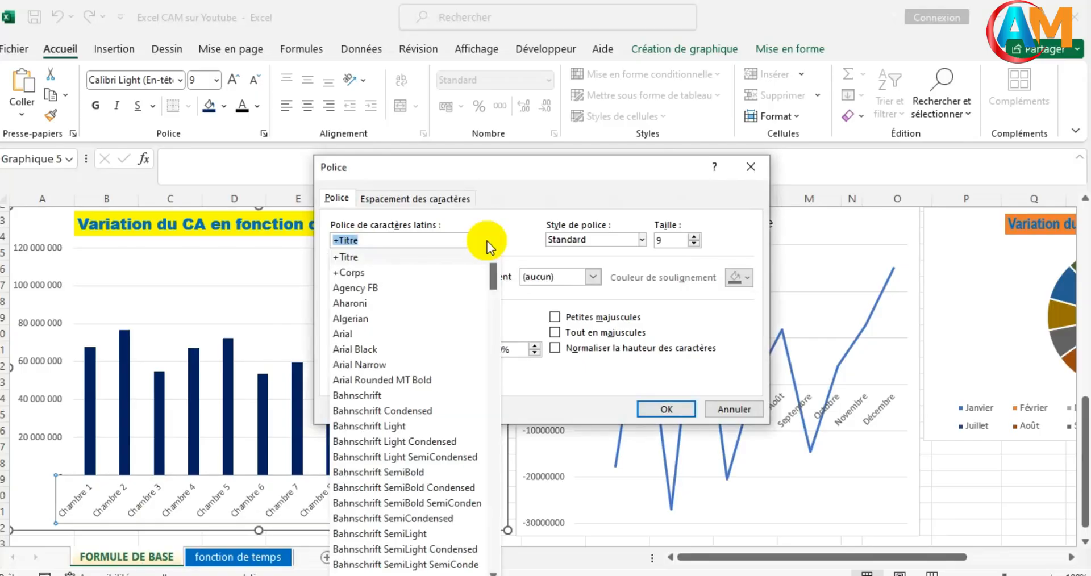
pyautogui.click(369, 364)
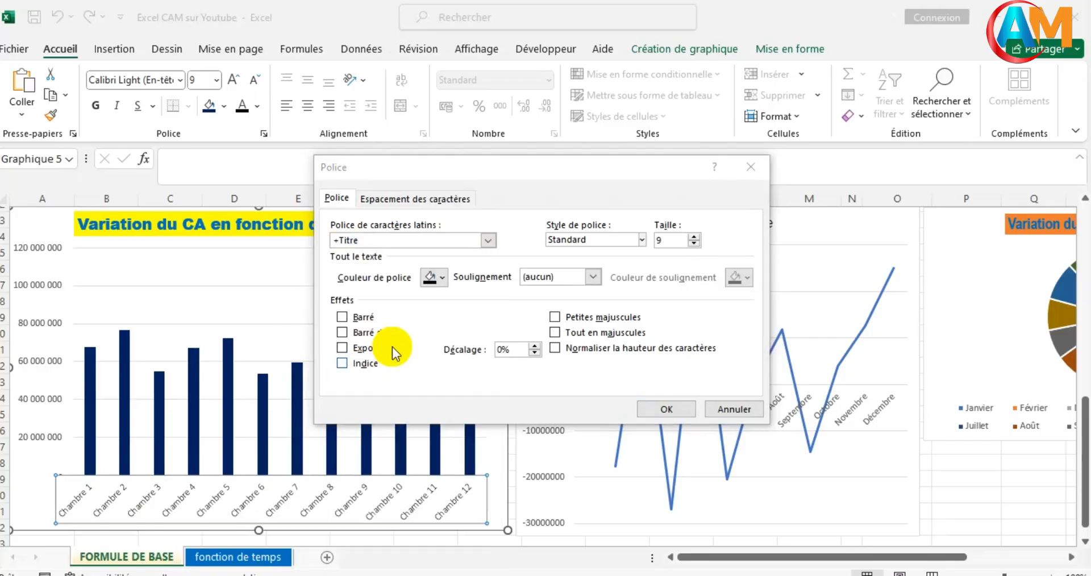
pyautogui.click(489, 241)
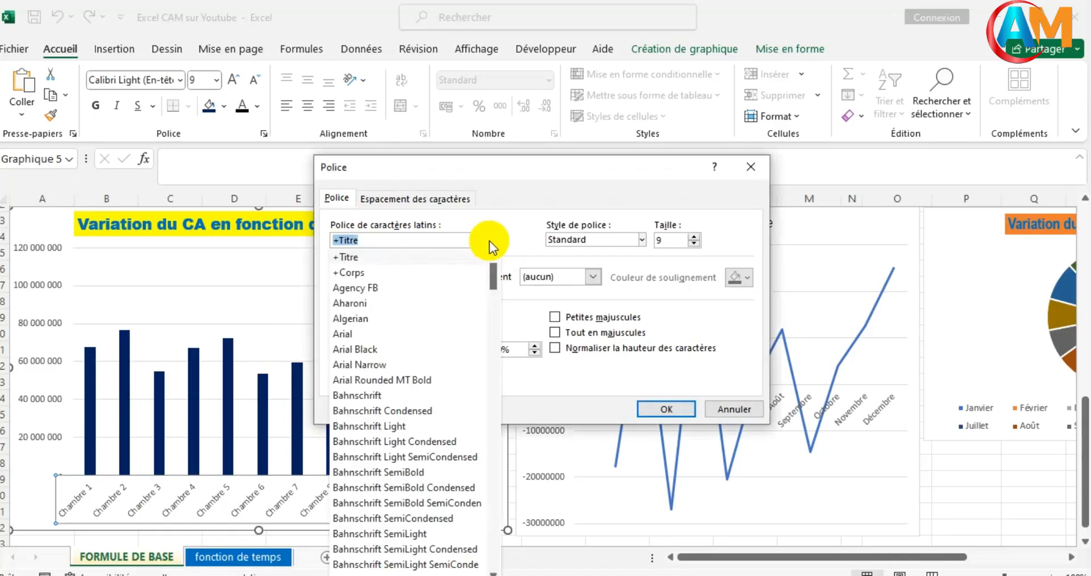
pyautogui.click(358, 348)
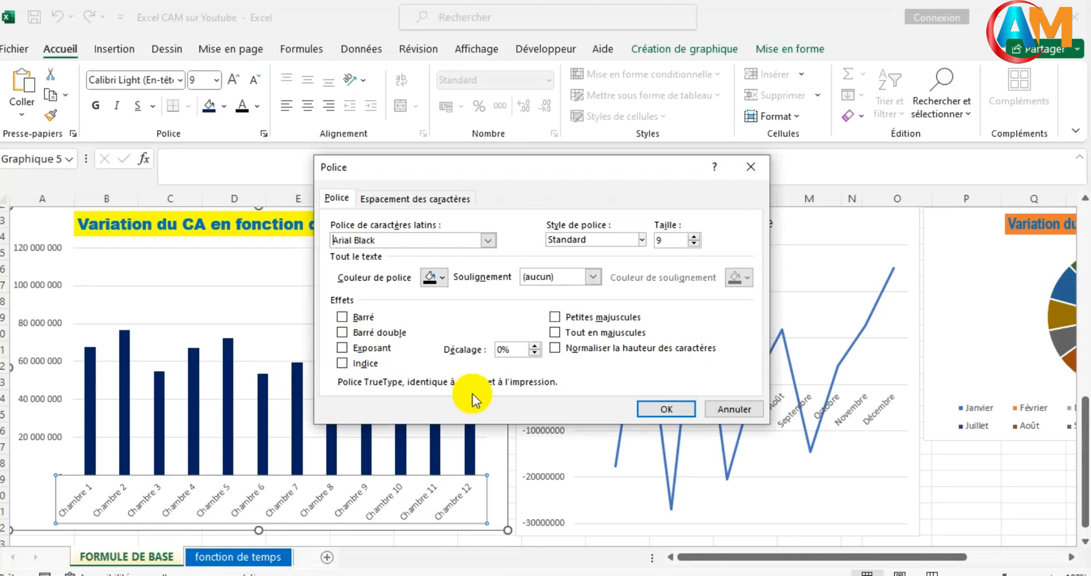
pyautogui.click(648, 409)
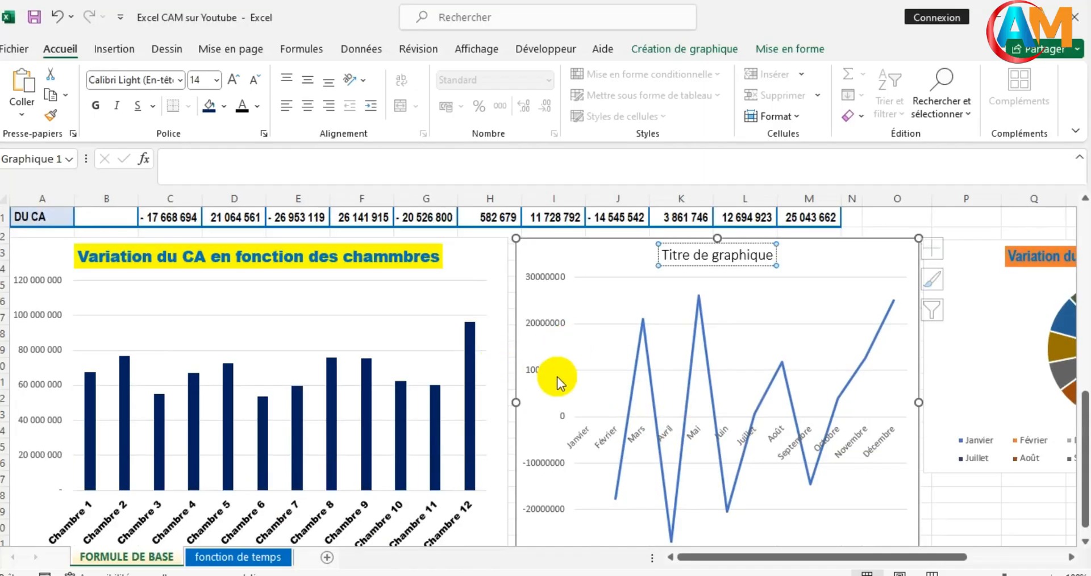
# - Restyle the line chart with the preset style that has a thick blue line, data labels and a large light grey title
pyautogui.click(557, 377)
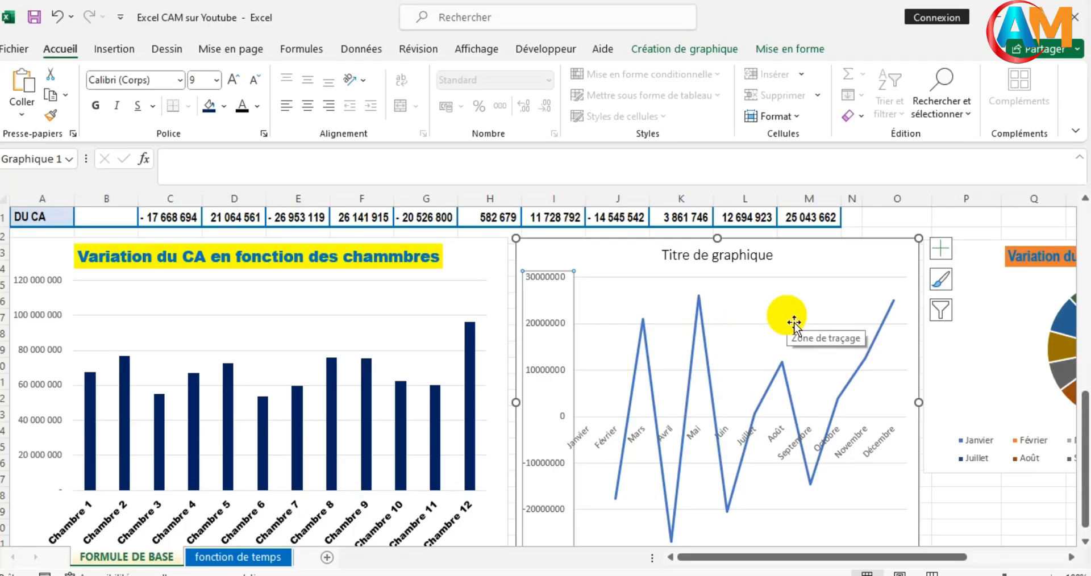
pyautogui.scroll(2, 768, 335)
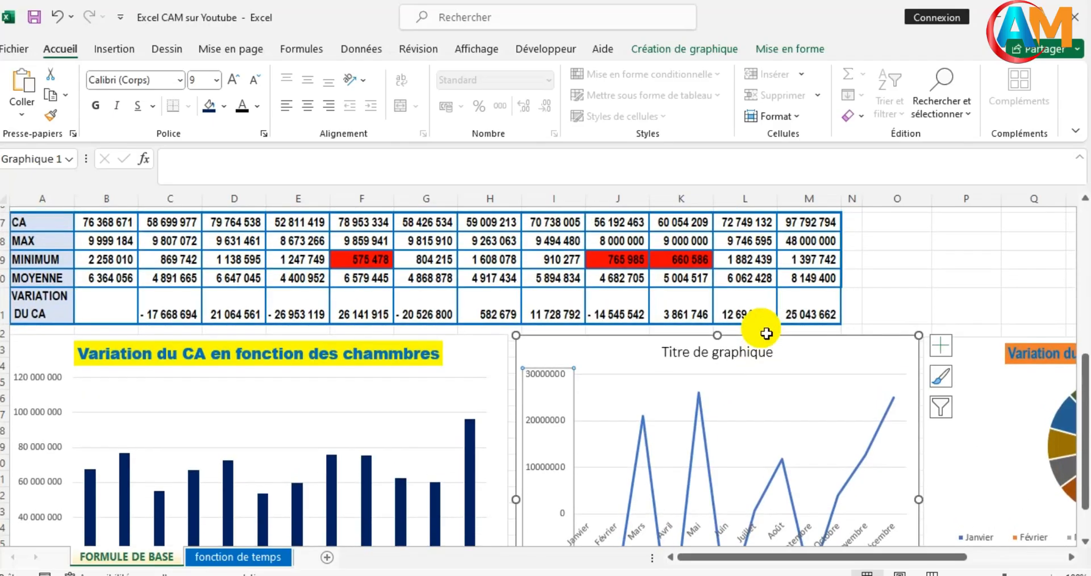
pyautogui.doubleClick(752, 409)
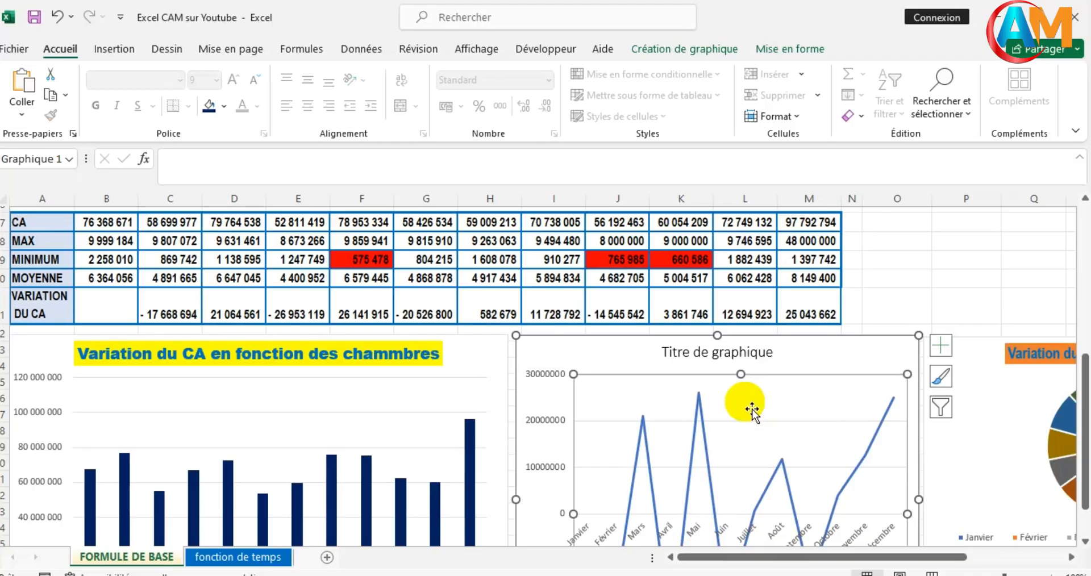
pyautogui.click(1069, 216)
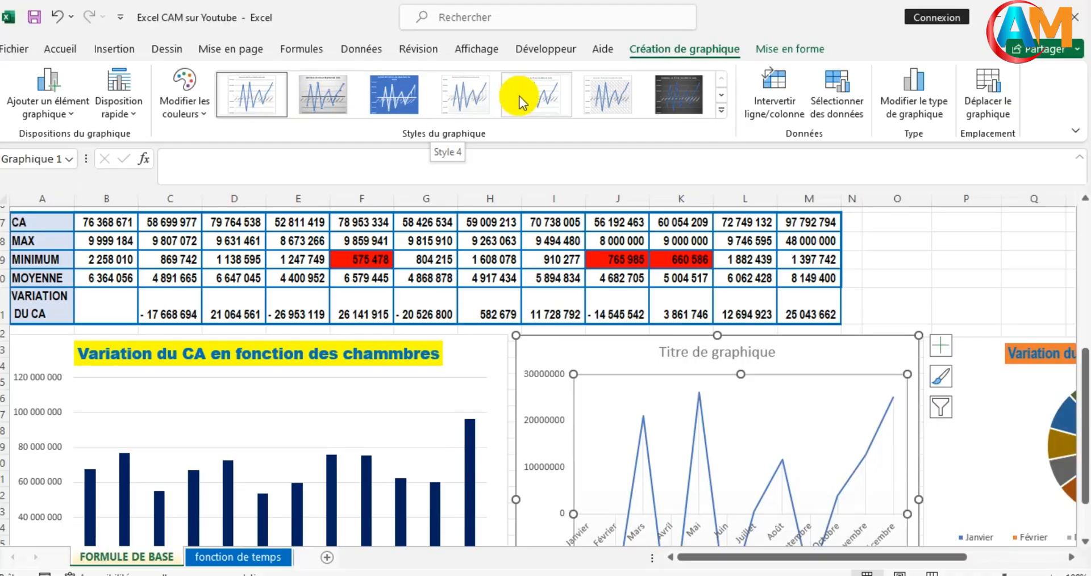
pyautogui.click(527, 97)
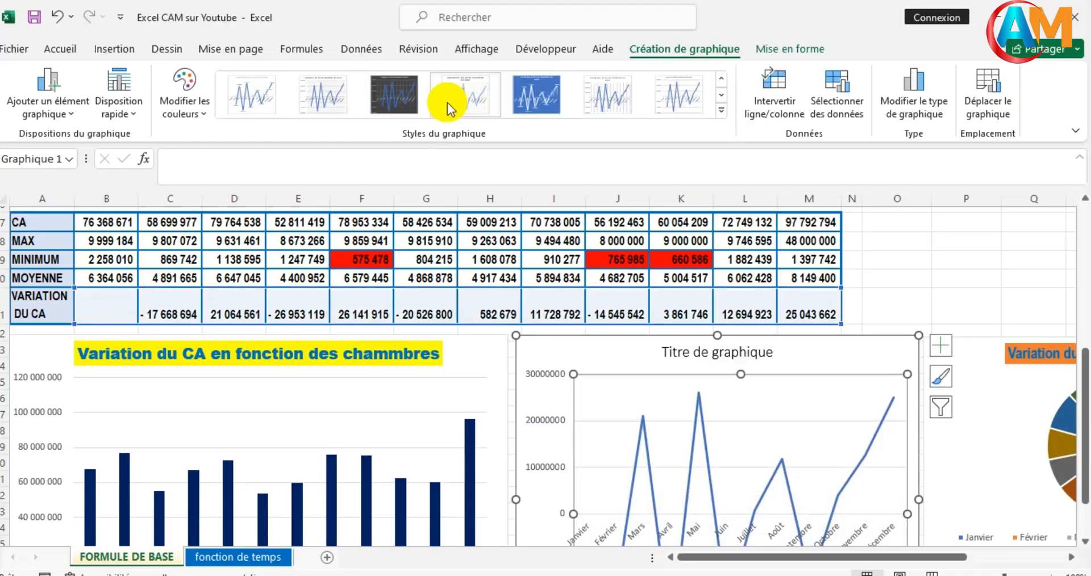
pyautogui.click(261, 94)
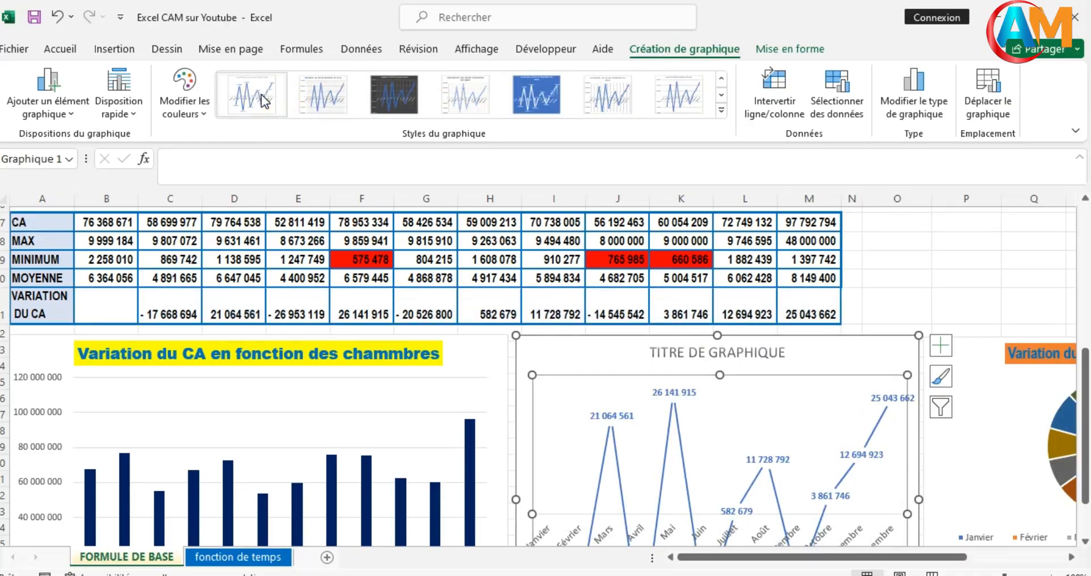
pyautogui.scroll(-2, 572, 297)
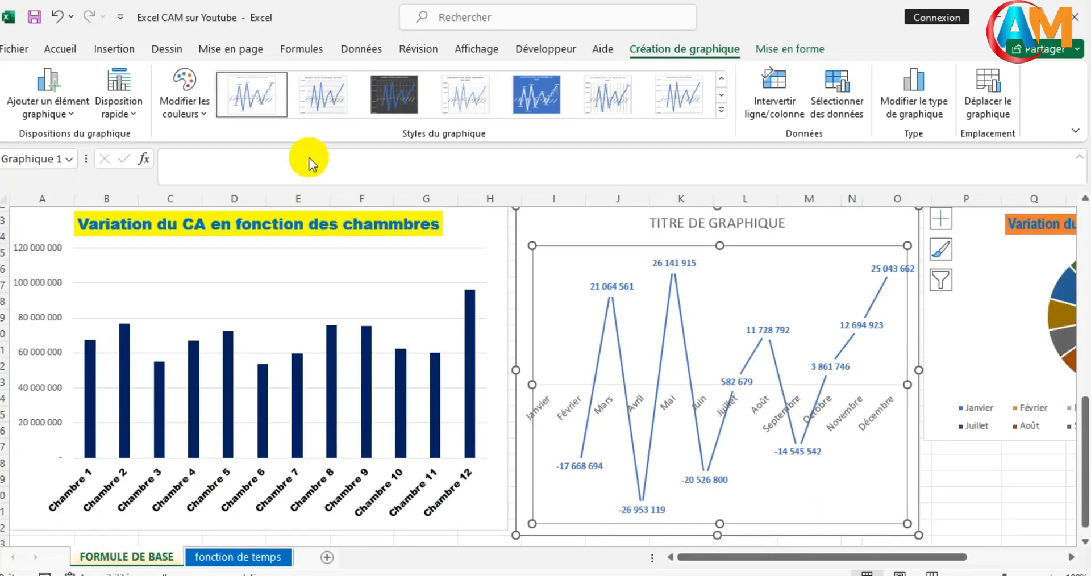
pyautogui.click(256, 108)
pyautogui.click(330, 98)
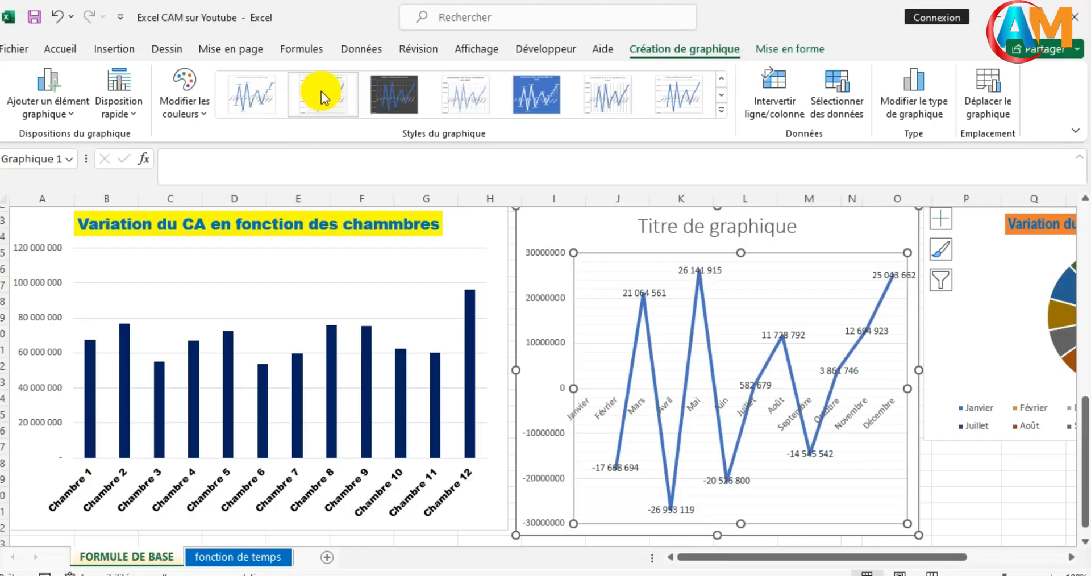
pyautogui.click(321, 90)
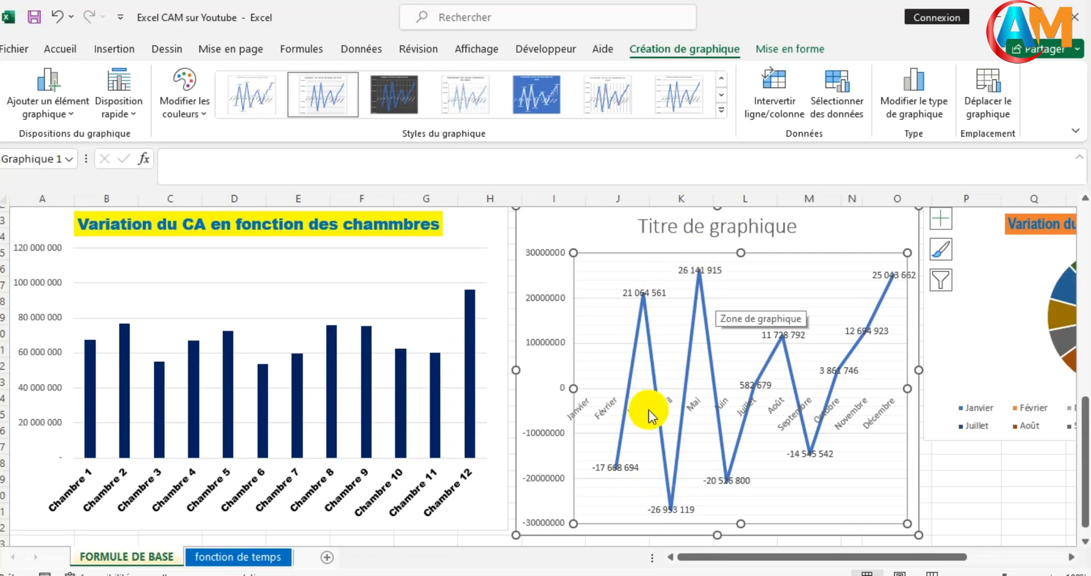
# - Apply the grey gradient background style with percentage labels to the "Variation du CA en fonction des mois" pie chart
pyautogui.scroll(2, 857, 438)
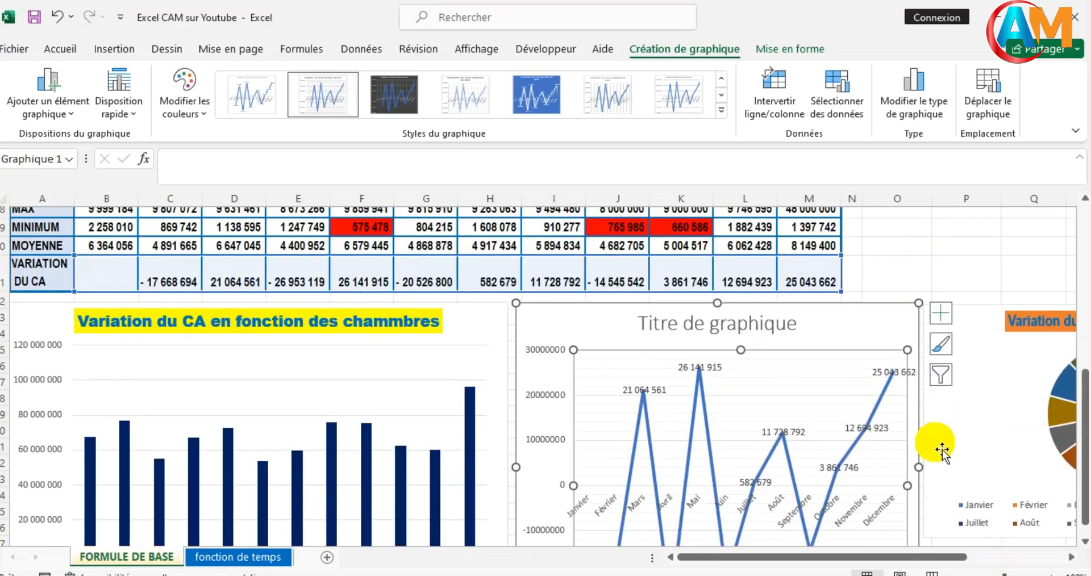
pyautogui.moveTo(901, 557); pyautogui.dragTo(956, 559)
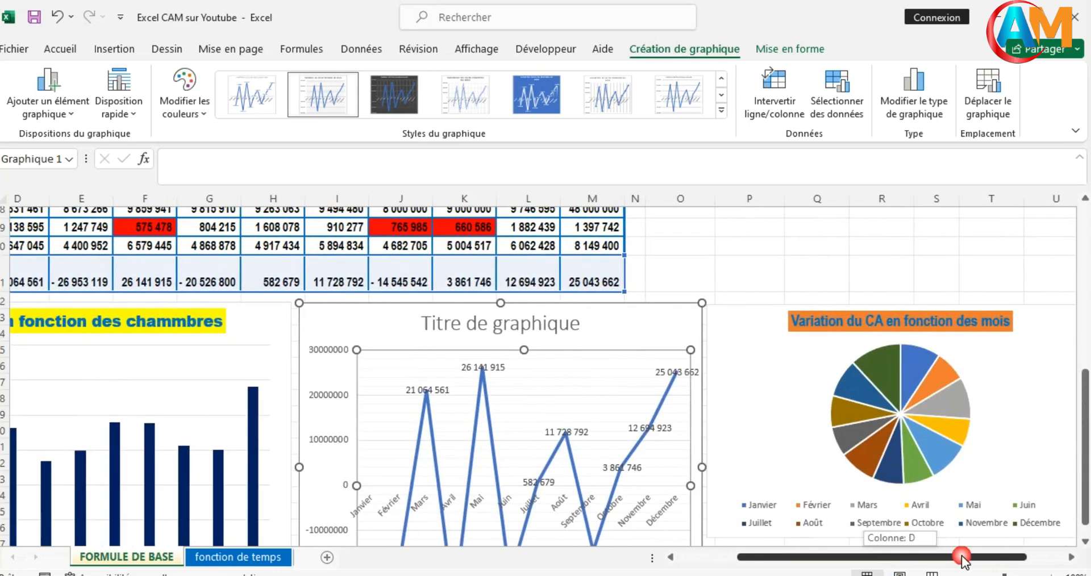
pyautogui.click(857, 438)
pyautogui.doubleClick(857, 439)
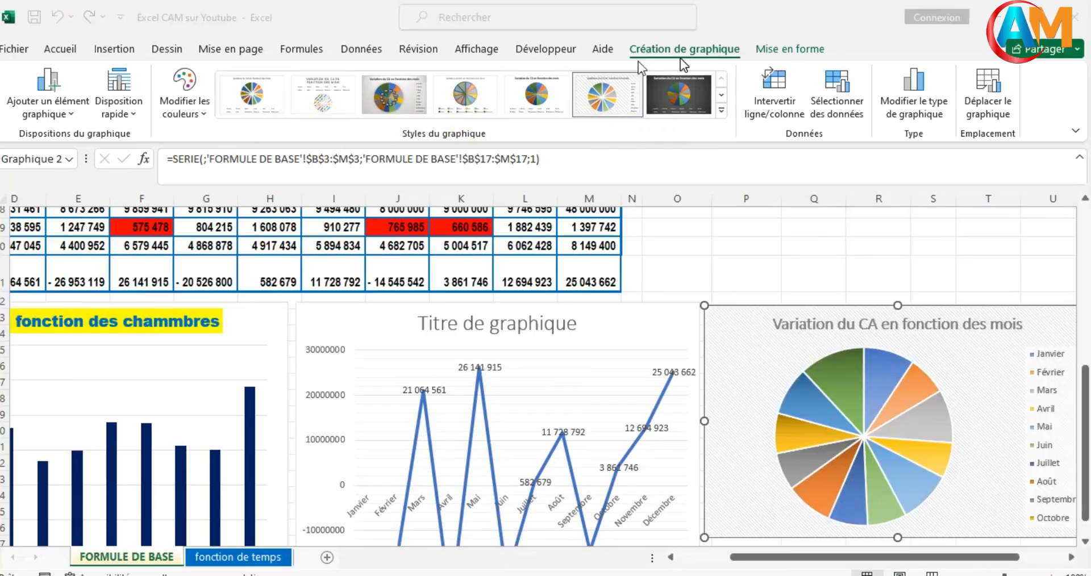
pyautogui.click(802, 380)
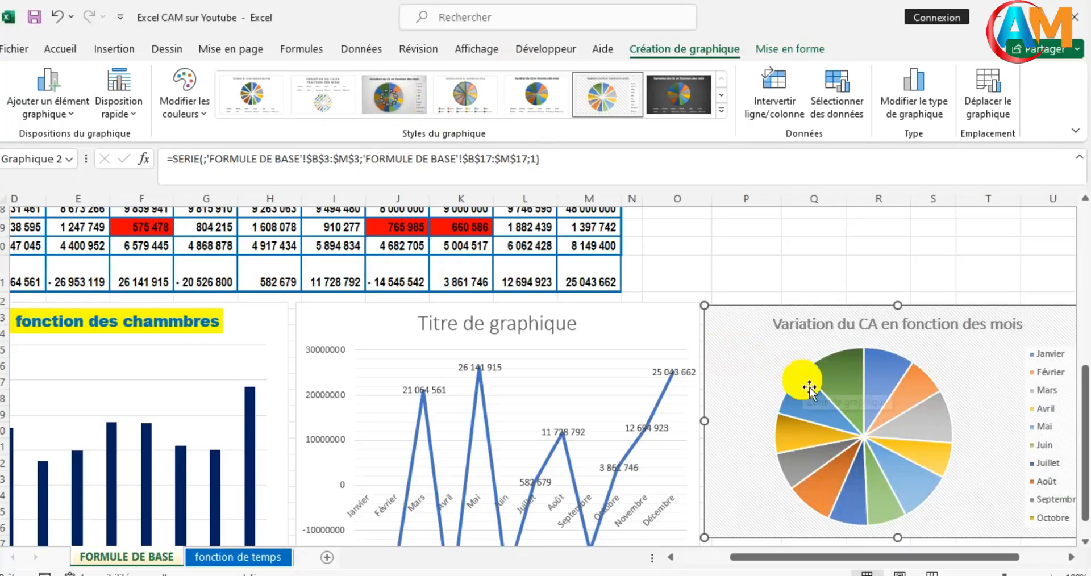
pyautogui.click(402, 102)
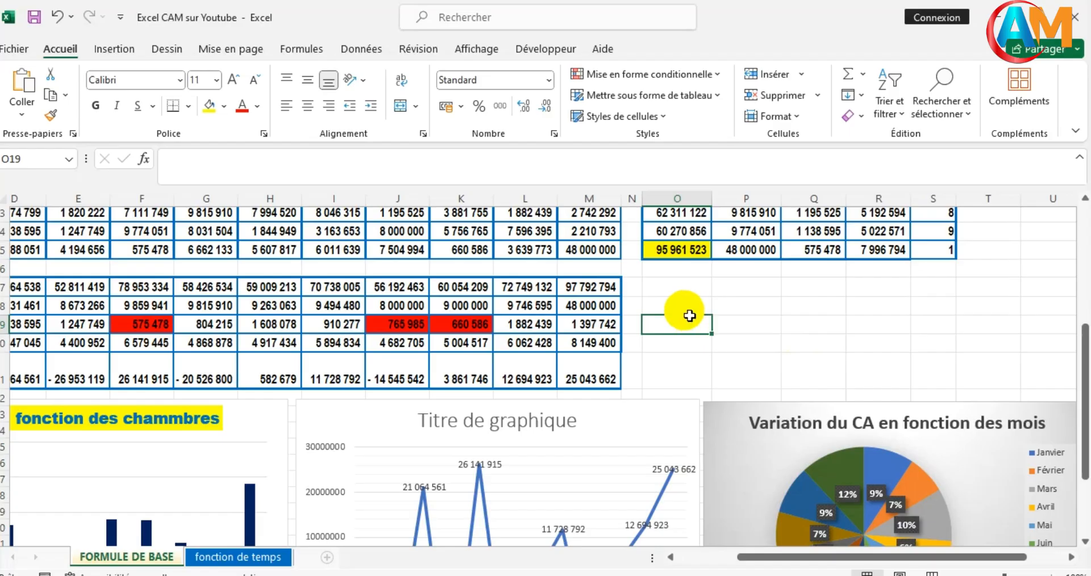
# - Enter the labels "Objectif" in cell O17 and "Réalisé" in cell O18, beside the summary table
pyautogui.click(673, 295)
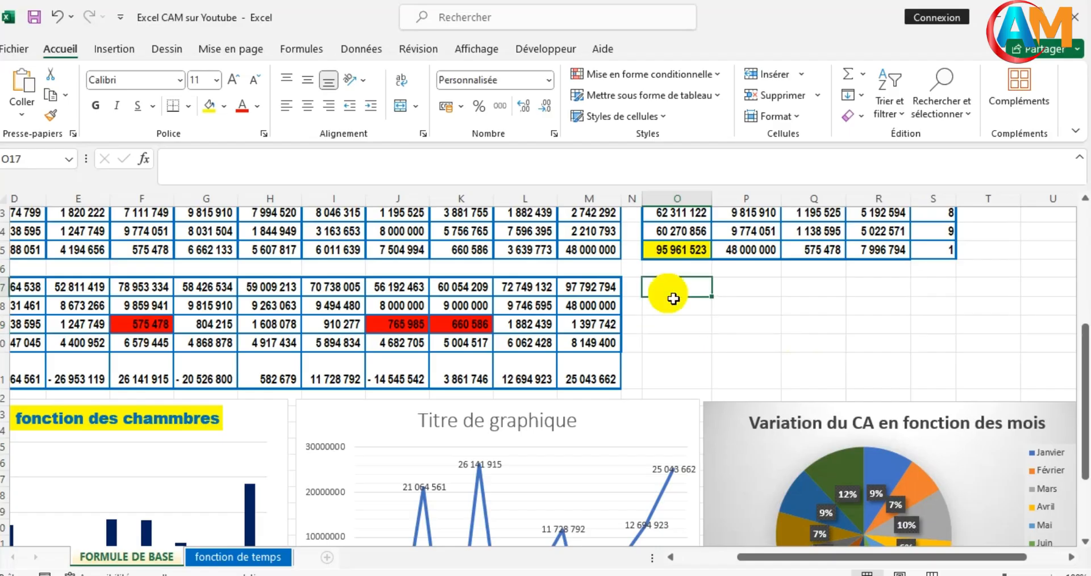
pyautogui.doubleClick(673, 298)
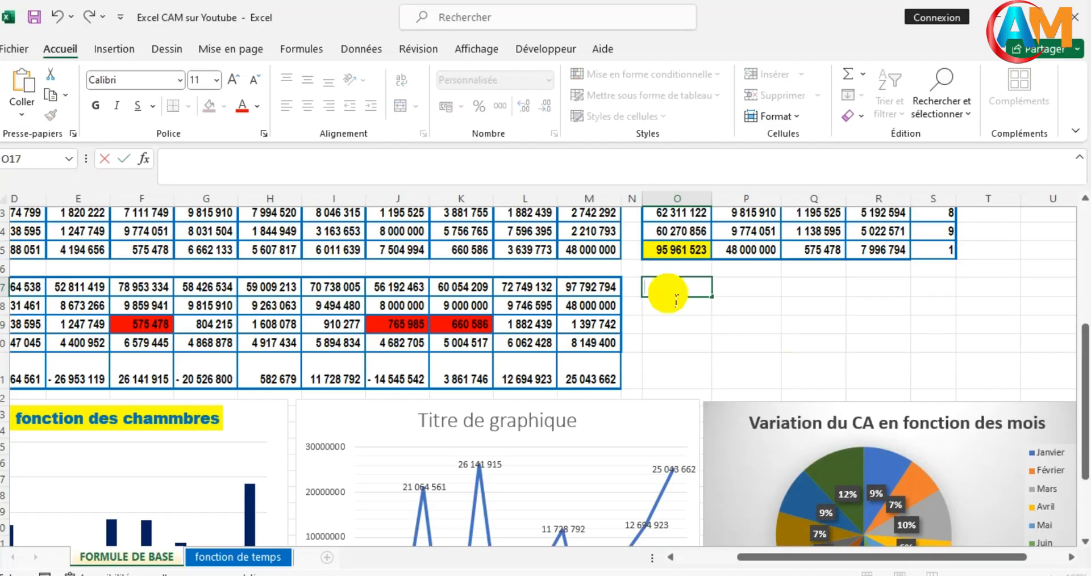
pyautogui.write('Objectif')
pyautogui.click(667, 312)
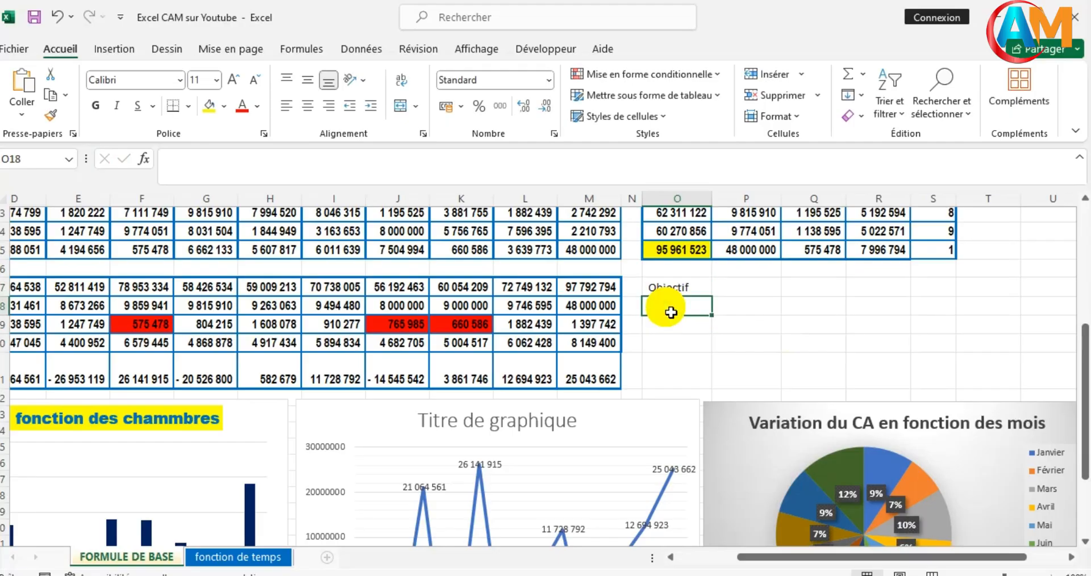
pyautogui.write('réal')
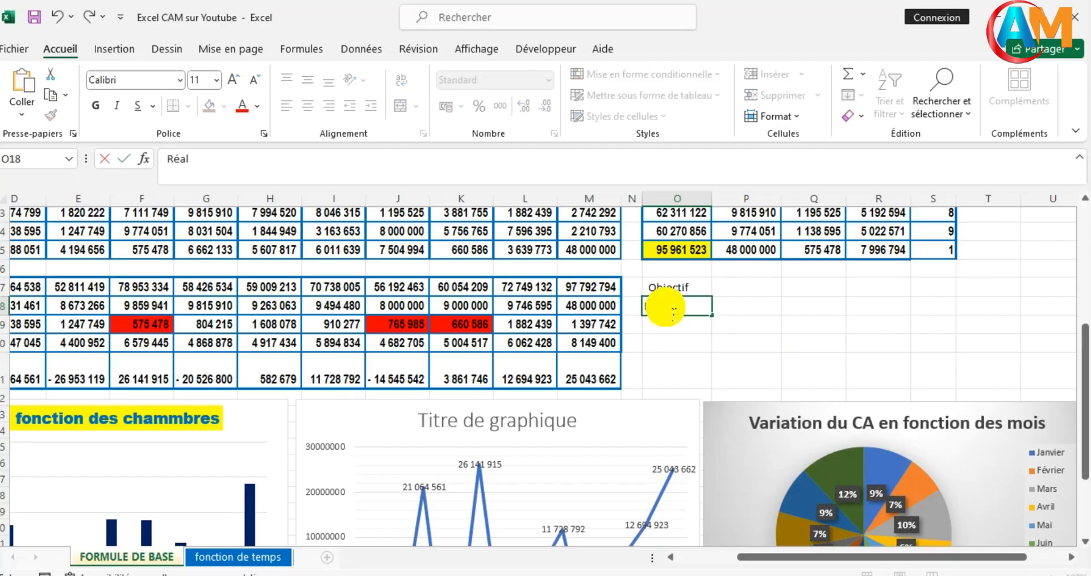
pyautogui.write('isé')
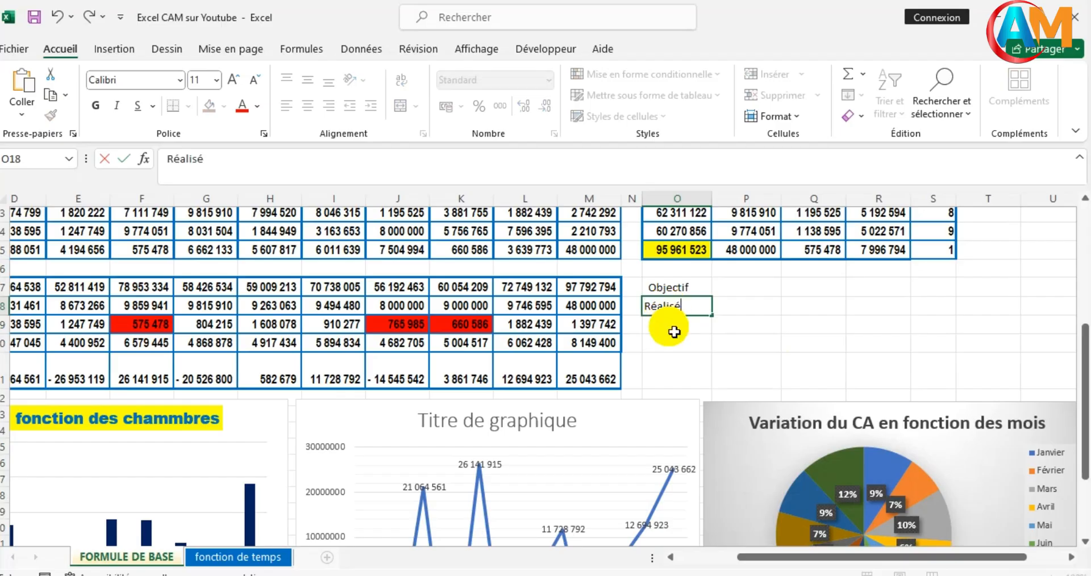
# - Enter the label "RESTE" in cell O19, below "Réalisé"
pyautogui.click(673, 335)
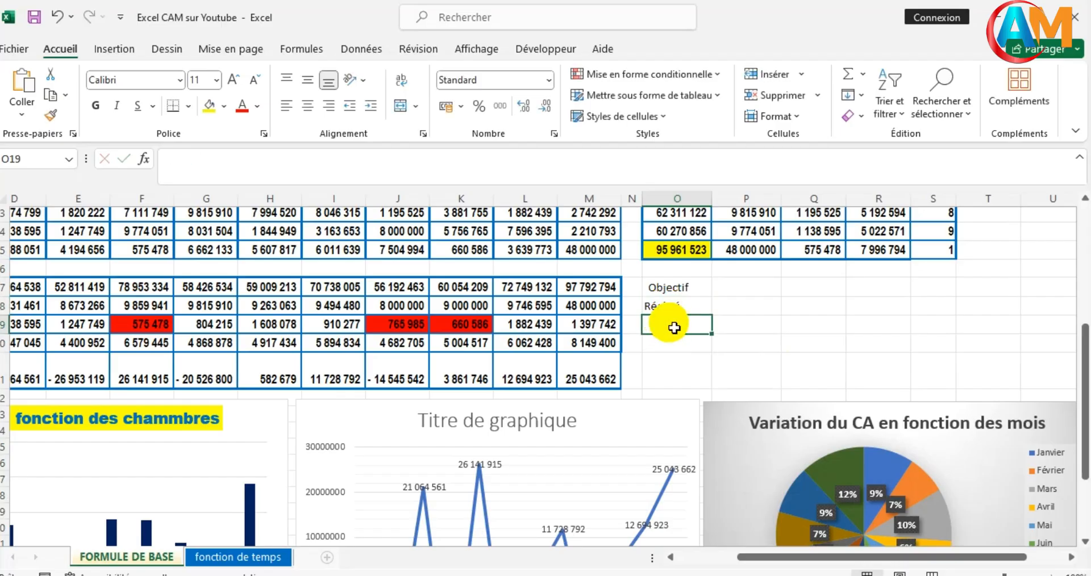
pyautogui.write('r')
pyautogui.press('BackSpace')
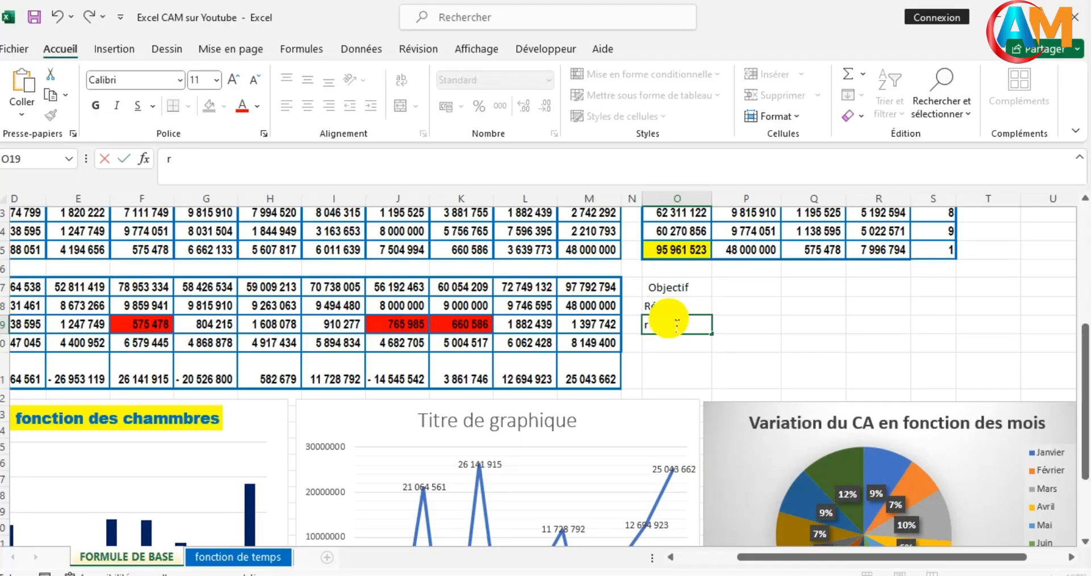
pyautogui.press('BackSpace')
pyautogui.write('RESTE')
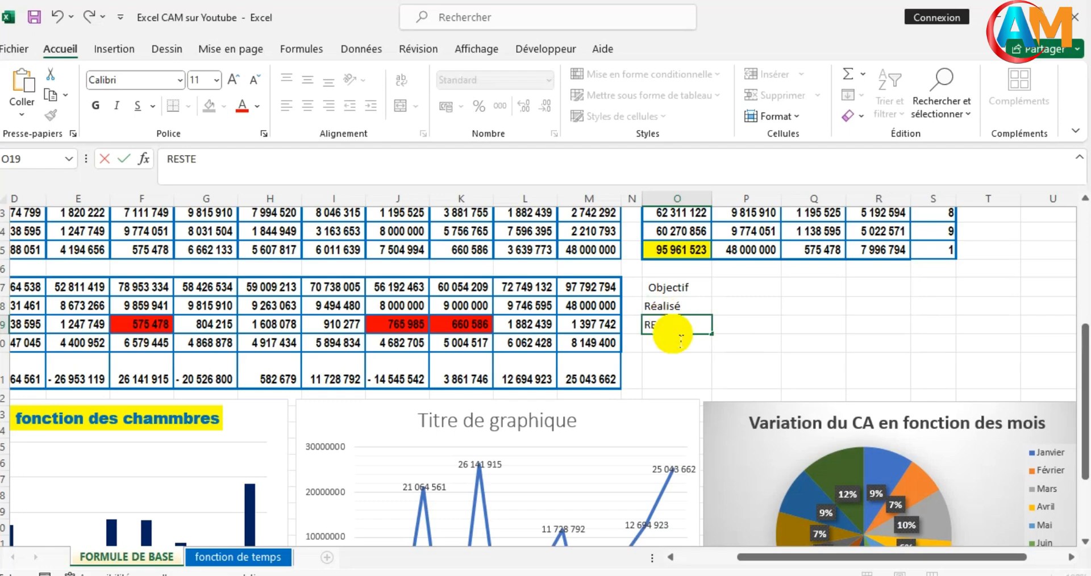
# - Enter the Objectif amount of 996000000 in cell P17
pyautogui.click(739, 290)
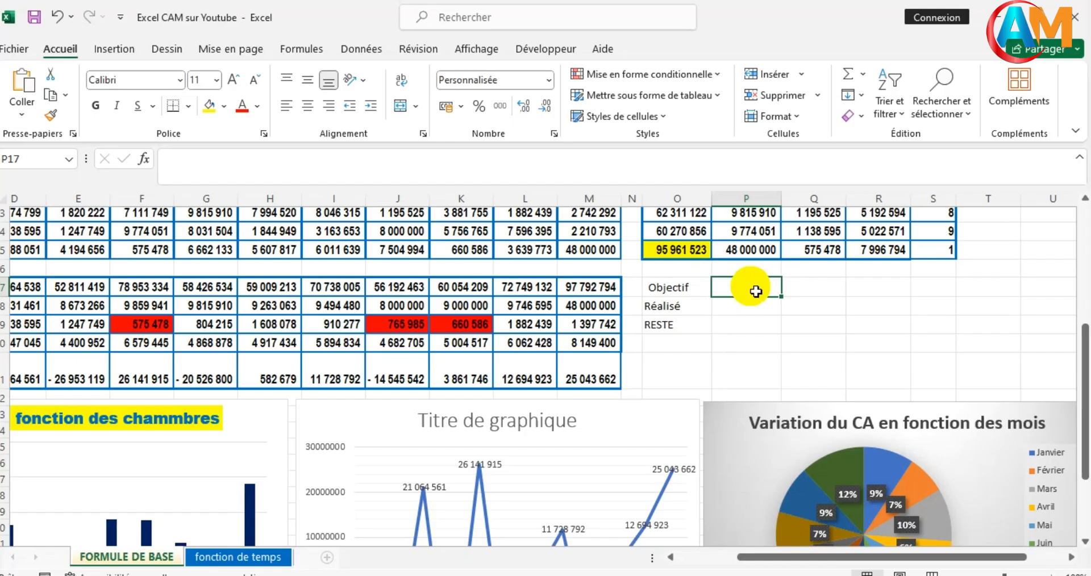
pyautogui.hscroll(-3, 755, 291)
pyautogui.write('9960000')
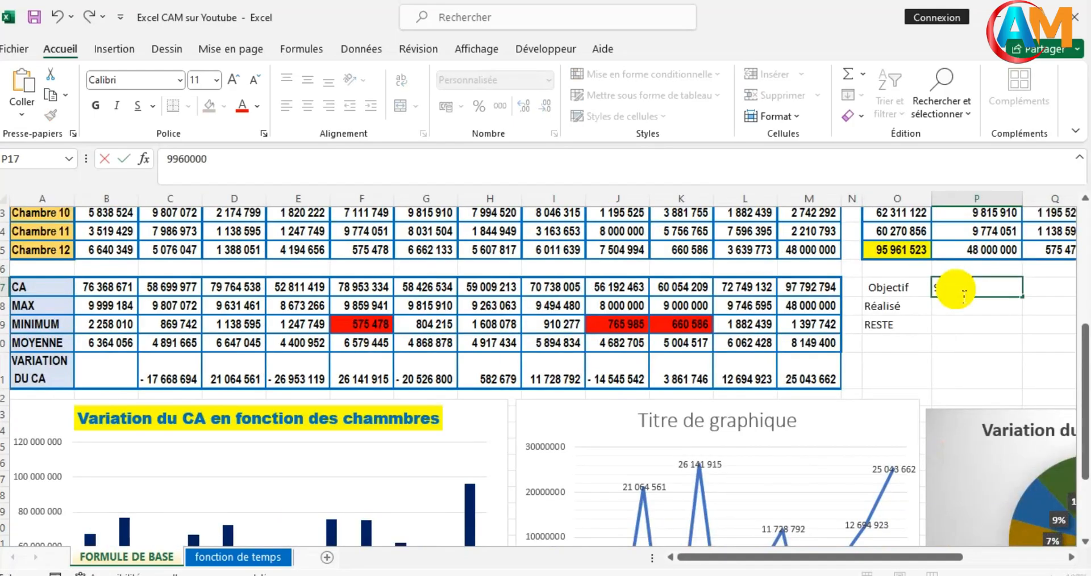
# - Calculate the Réalisé amount in cell P18 by summing the CA row with =SOMME(B17:M17)
pyautogui.click(977, 309)
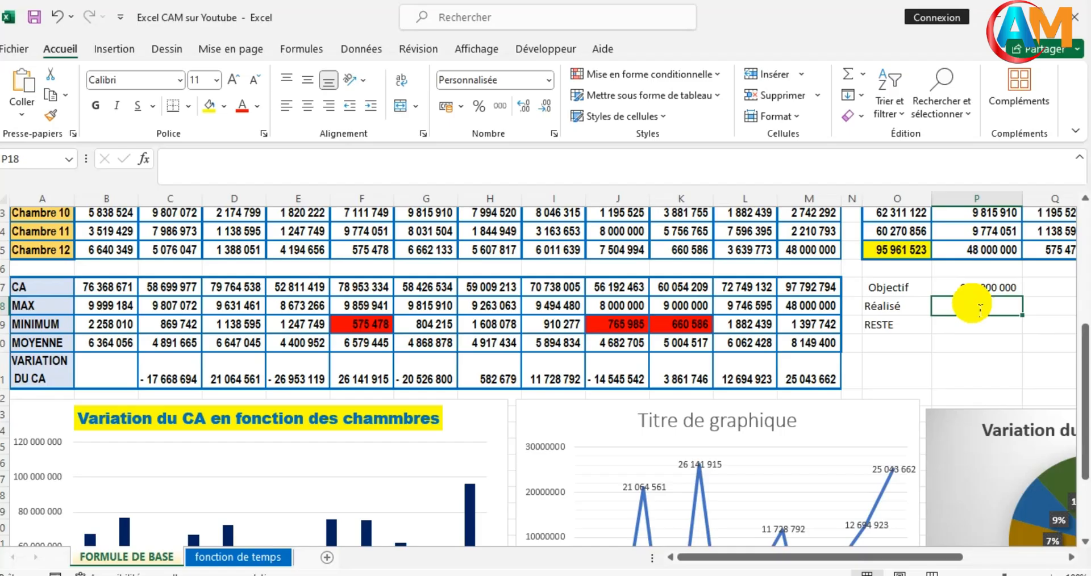
pyautogui.write('+')
pyautogui.press('Escape')
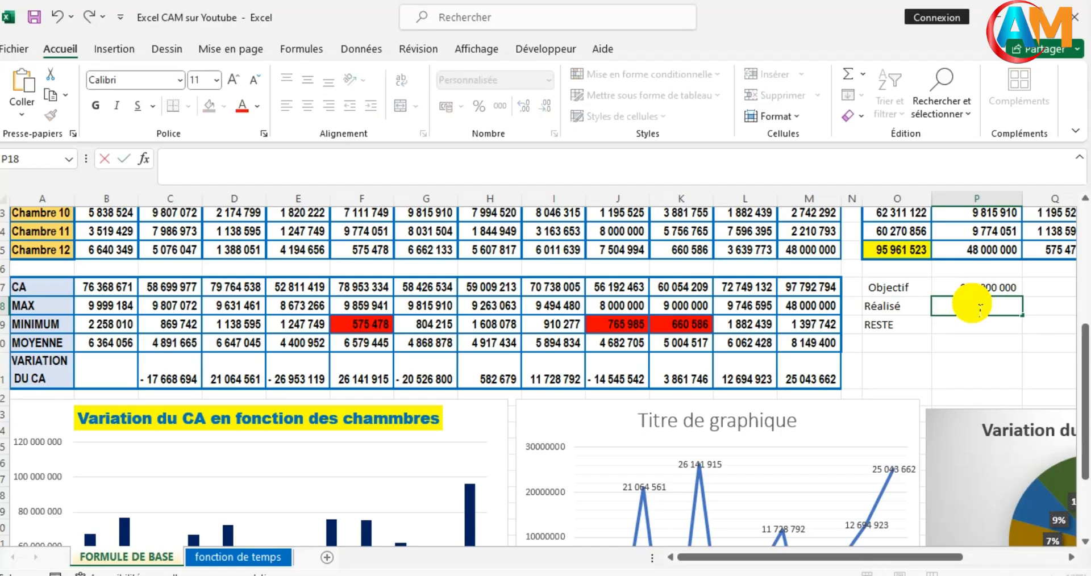
pyautogui.write('=somm')
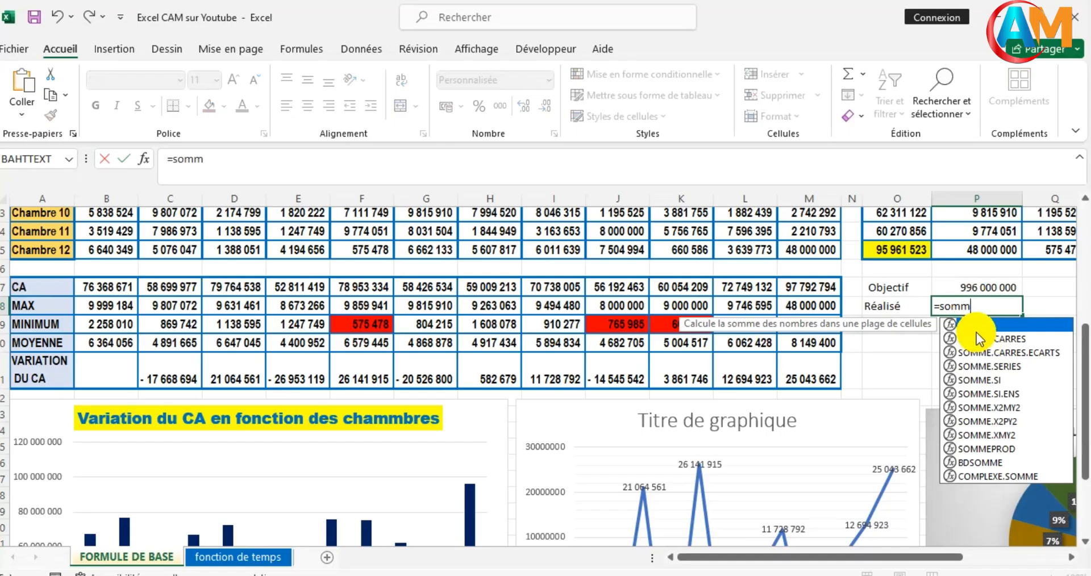
pyautogui.doubleClick(974, 326)
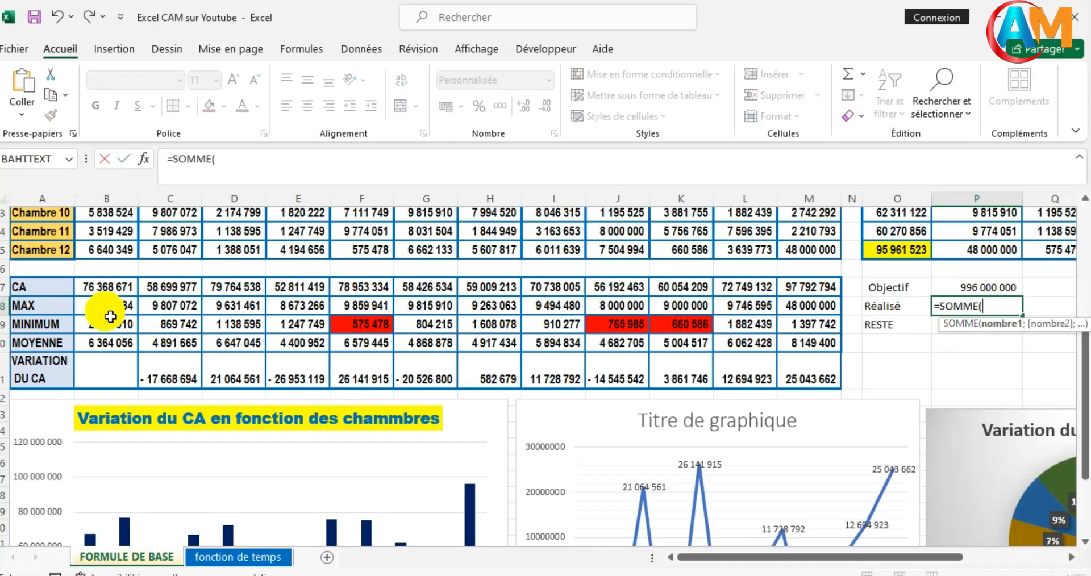
pyautogui.click(103, 295)
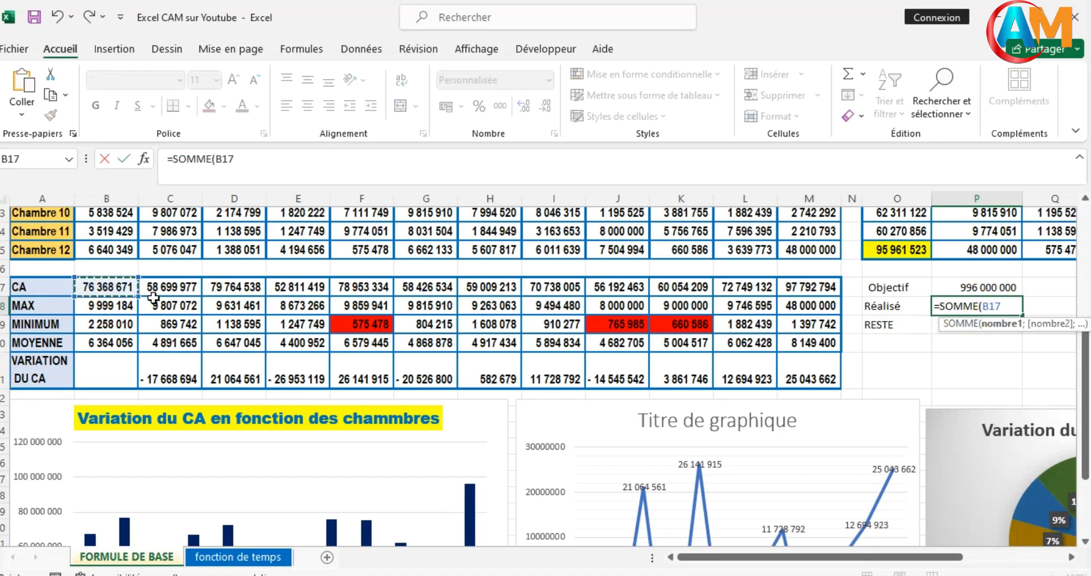
pyautogui.moveTo(154, 297); pyautogui.dragTo(793, 295)
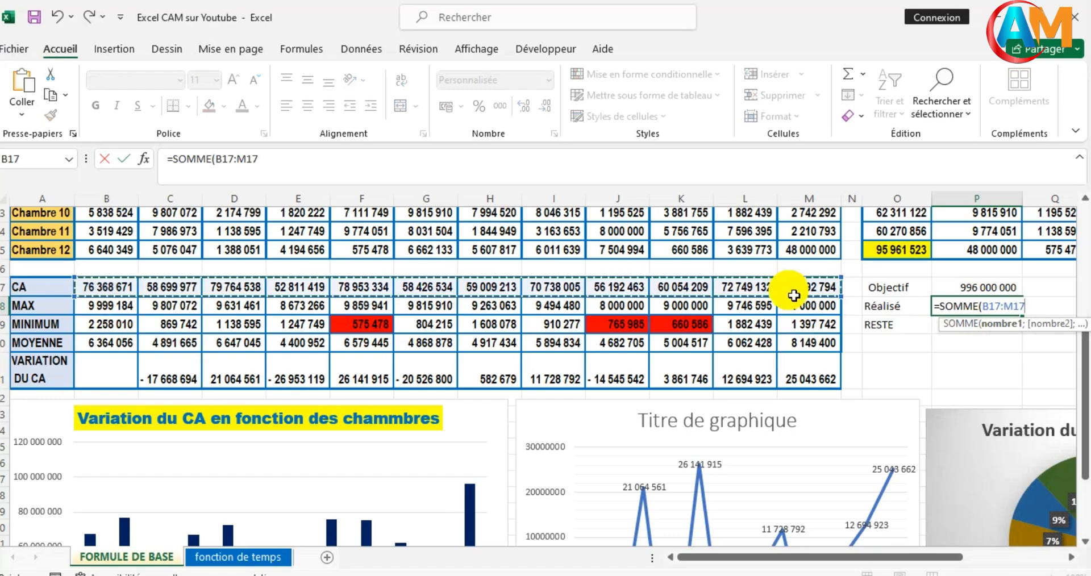
pyautogui.press('Return')
# - Calculate the RESTE amount in cell P19 by subtracting Réalisé from Objectif with =P17-P18
pyautogui.click(1002, 325)
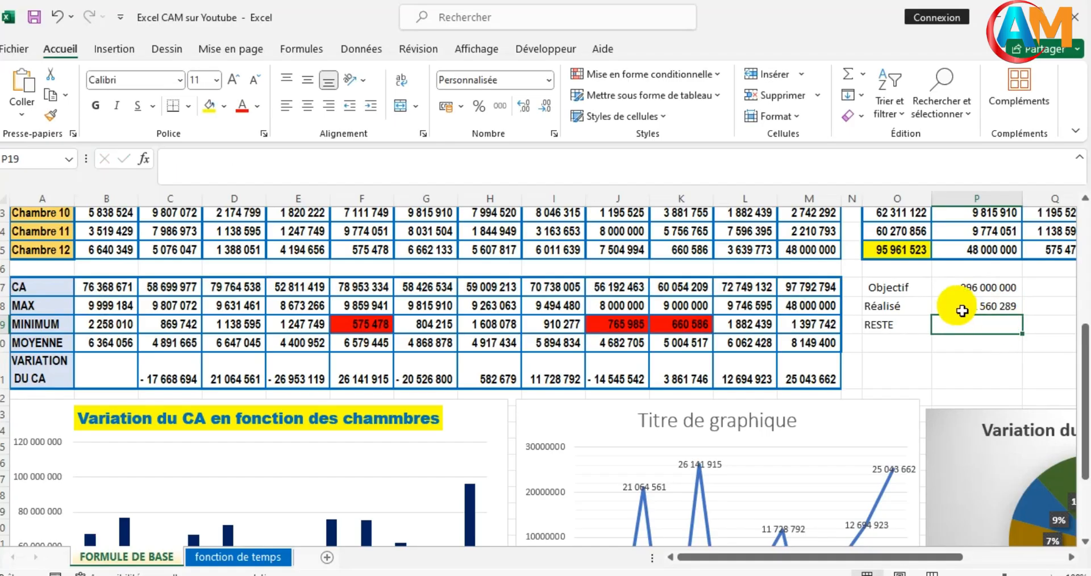
pyautogui.click(963, 309)
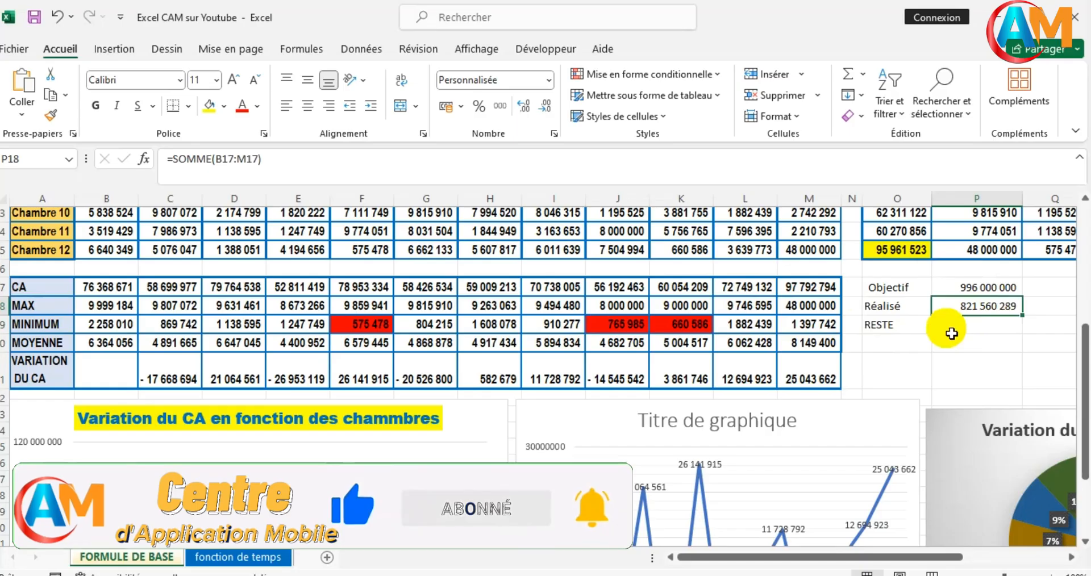
pyautogui.click(952, 327)
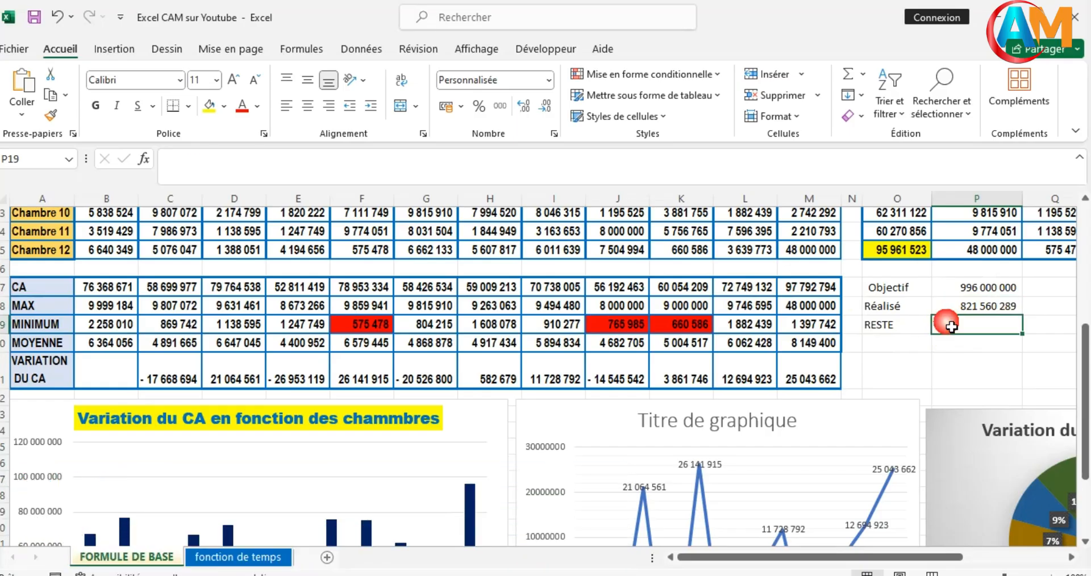
pyautogui.write('=')
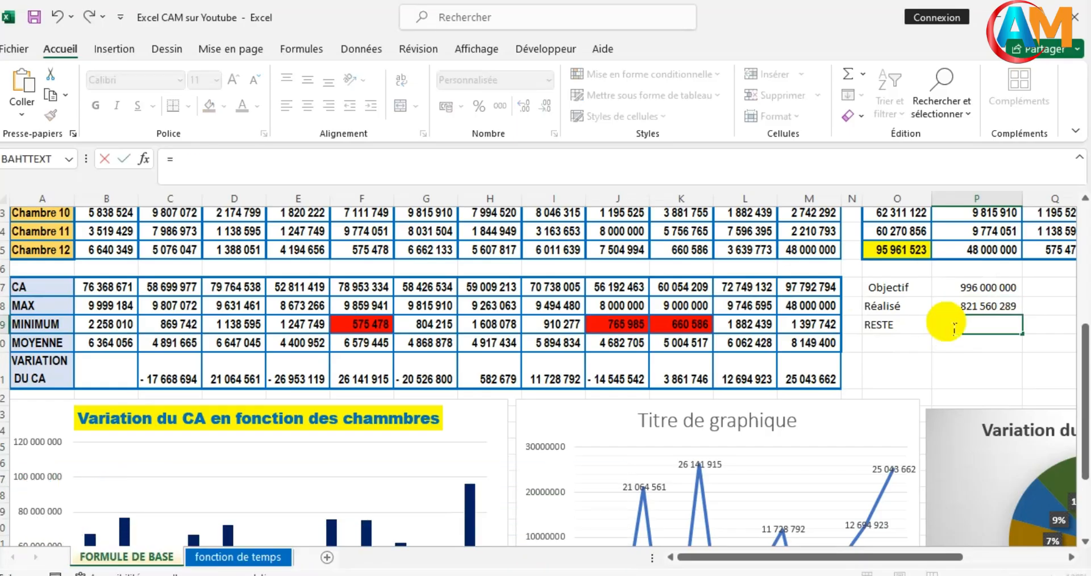
pyautogui.click(971, 295)
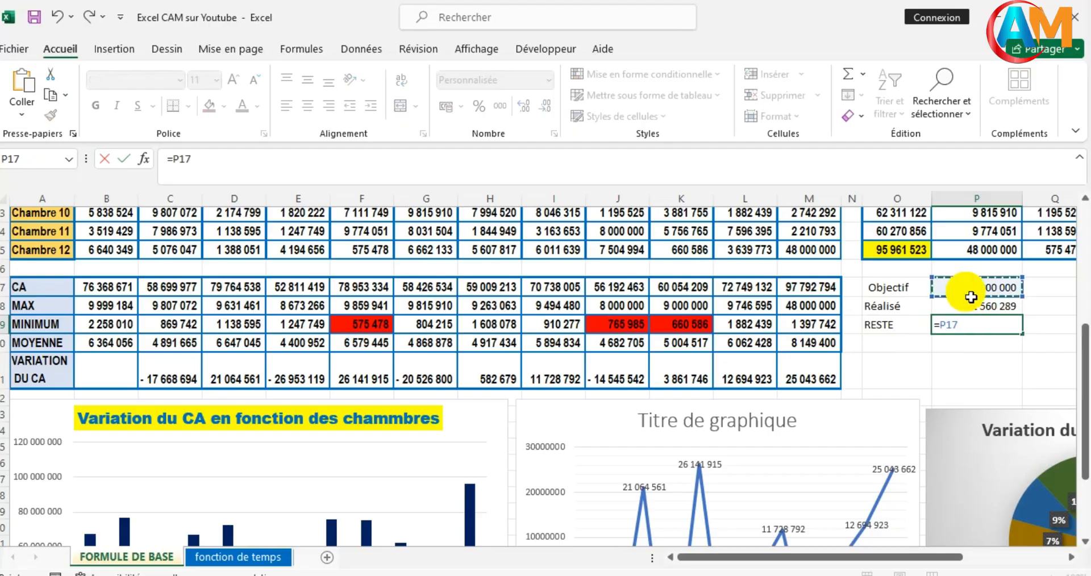
pyautogui.write('-')
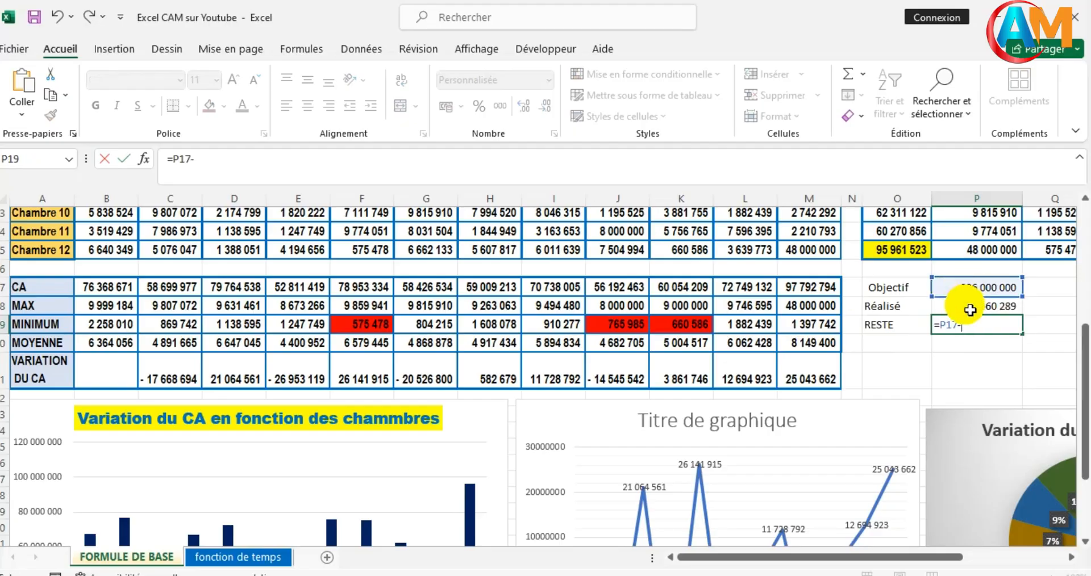
pyautogui.click(969, 306)
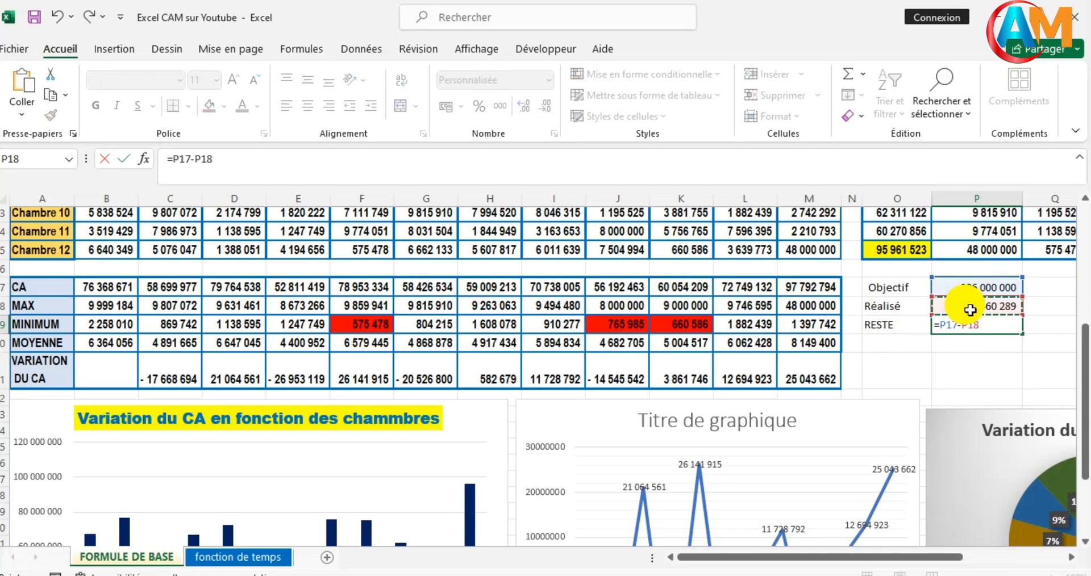
pyautogui.press('Return')
# - Calculate the Réalisé percentage of the Objectif in cell Q18 with =P18/P17*100
pyautogui.hscroll(3, 944, 350)
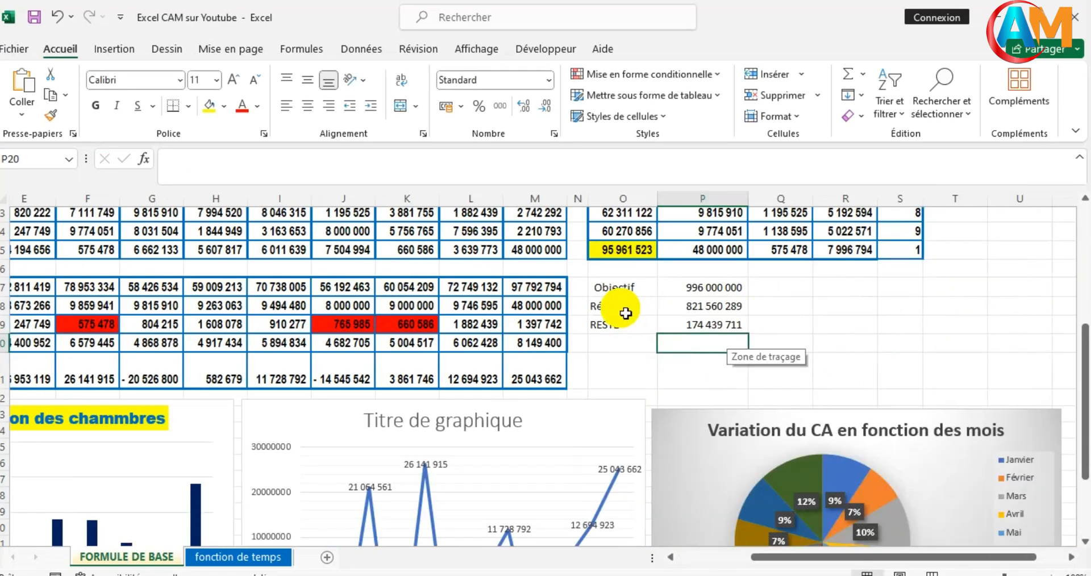
pyautogui.click(779, 315)
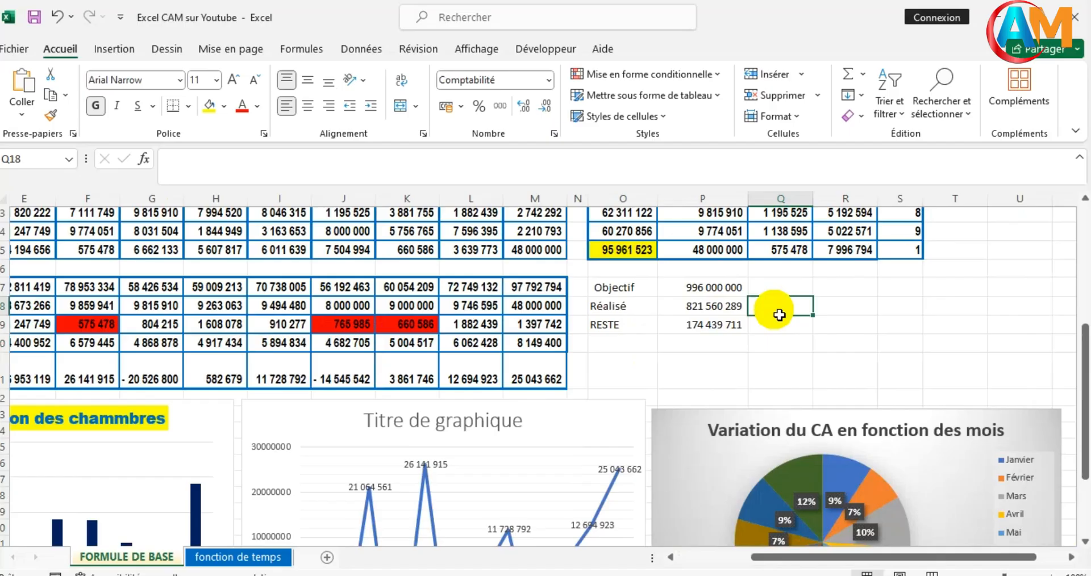
pyautogui.write('=')
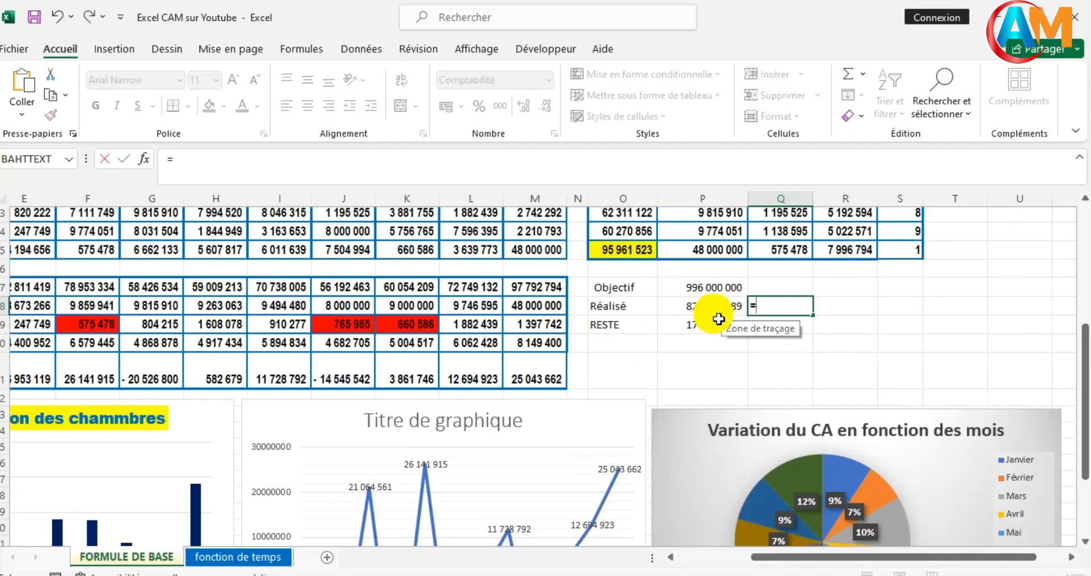
pyautogui.click(696, 314)
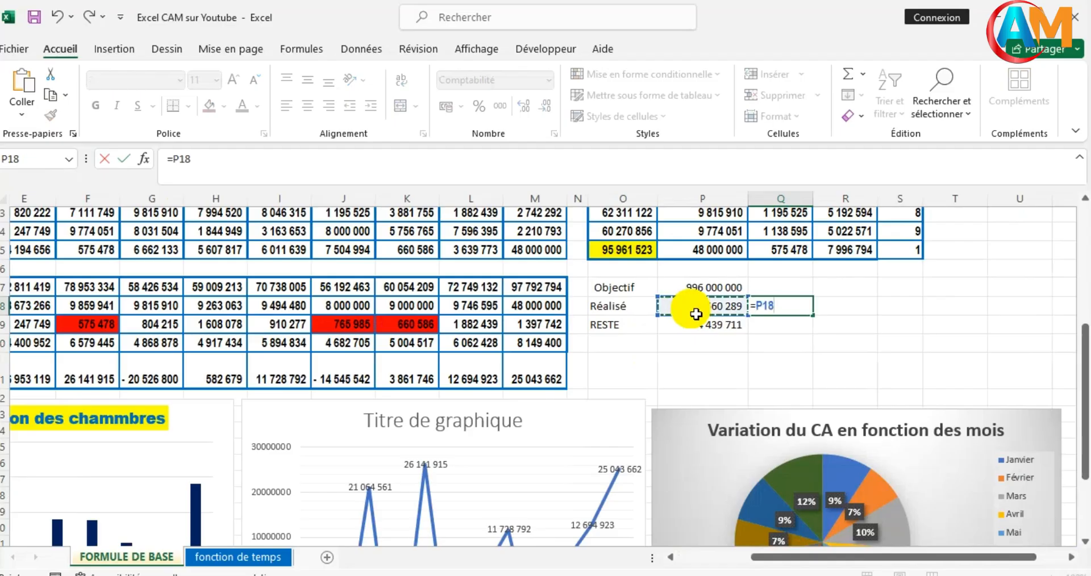
pyautogui.write('/')
pyautogui.click(699, 291)
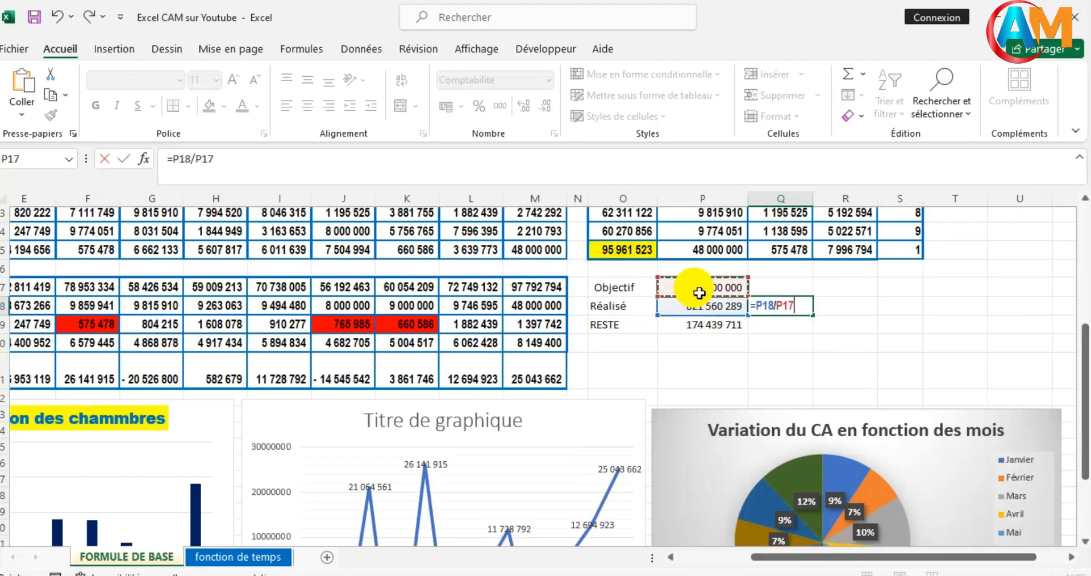
pyautogui.write('*100')
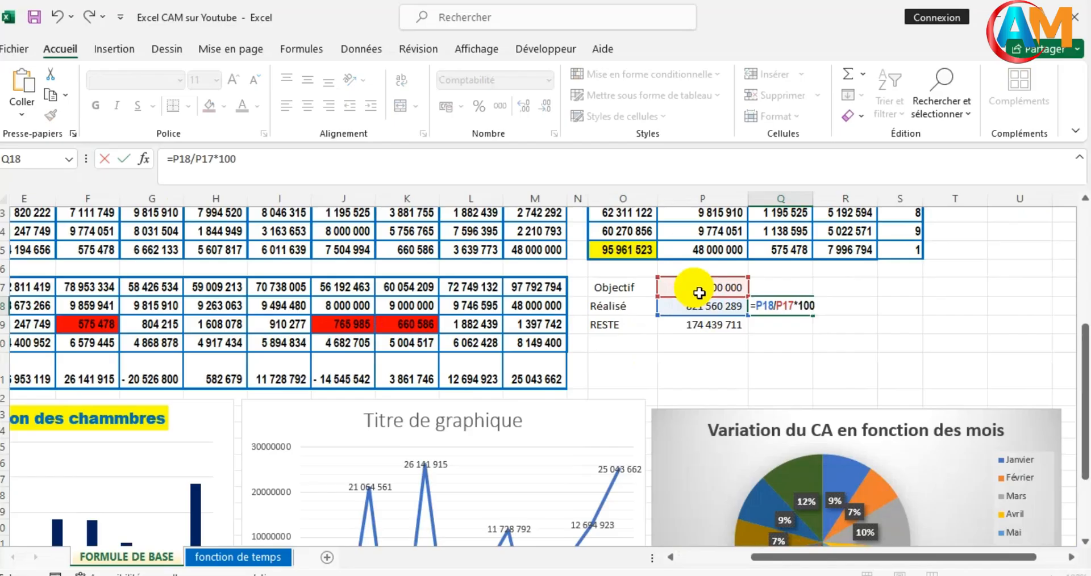
pyautogui.press('Return')
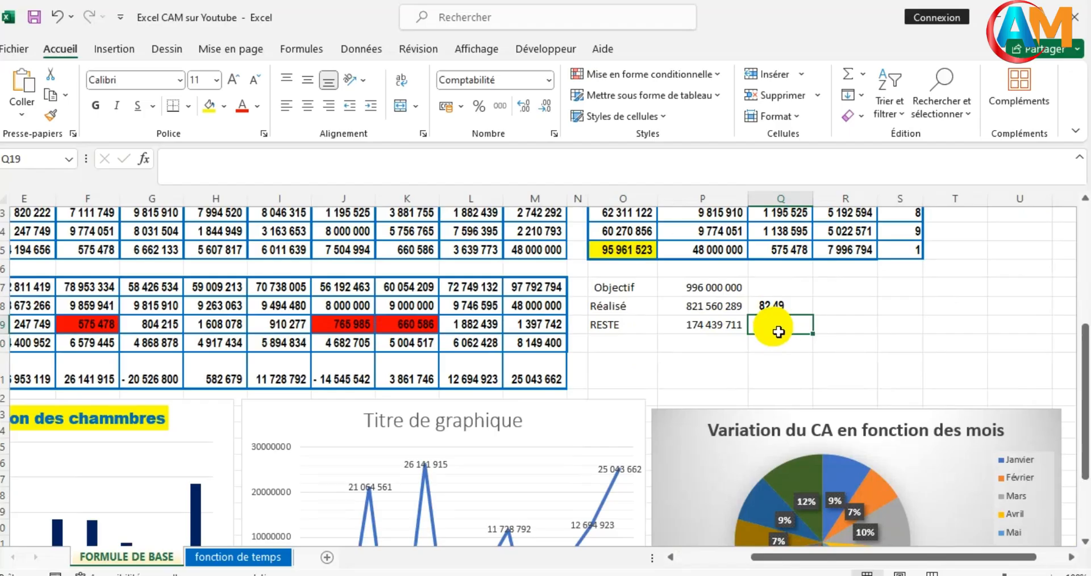
# - Calculate the remaining percentage in cell Q19, on the RESTE row, with =100-Q18
pyautogui.write('=')
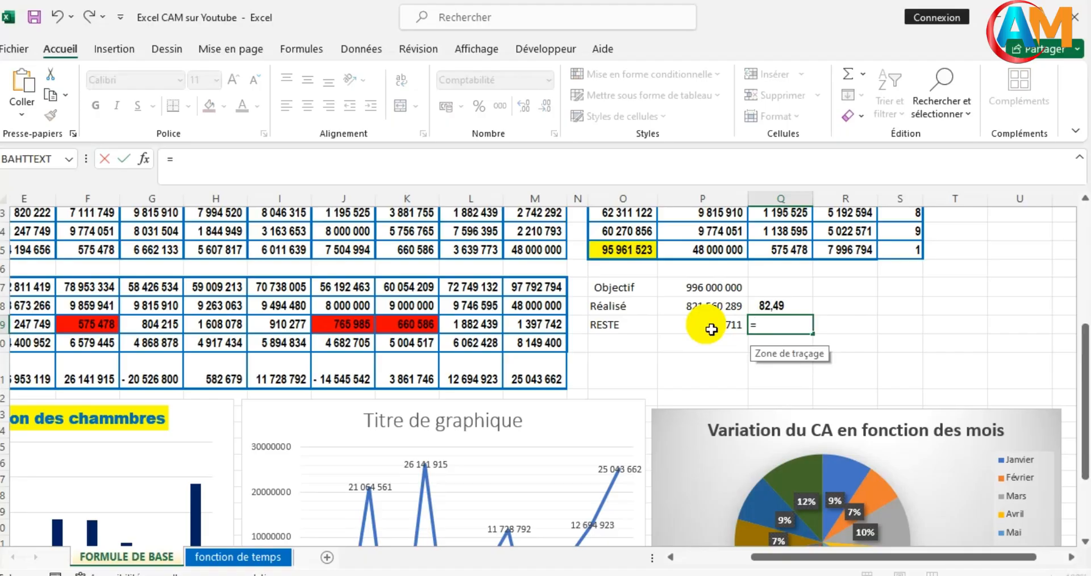
pyautogui.write('100-')
pyautogui.click(791, 312)
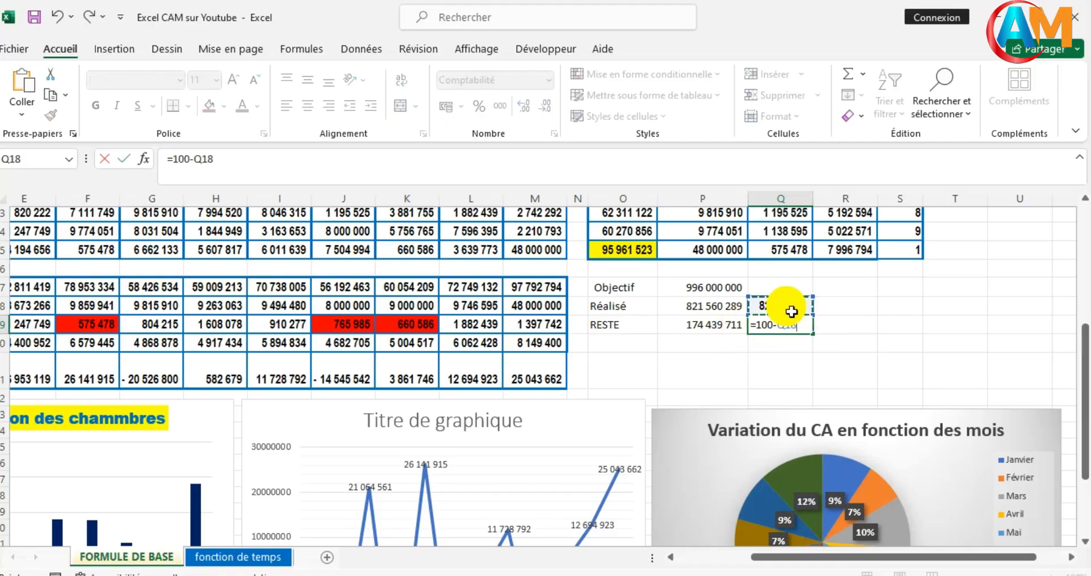
pyautogui.press('Return')
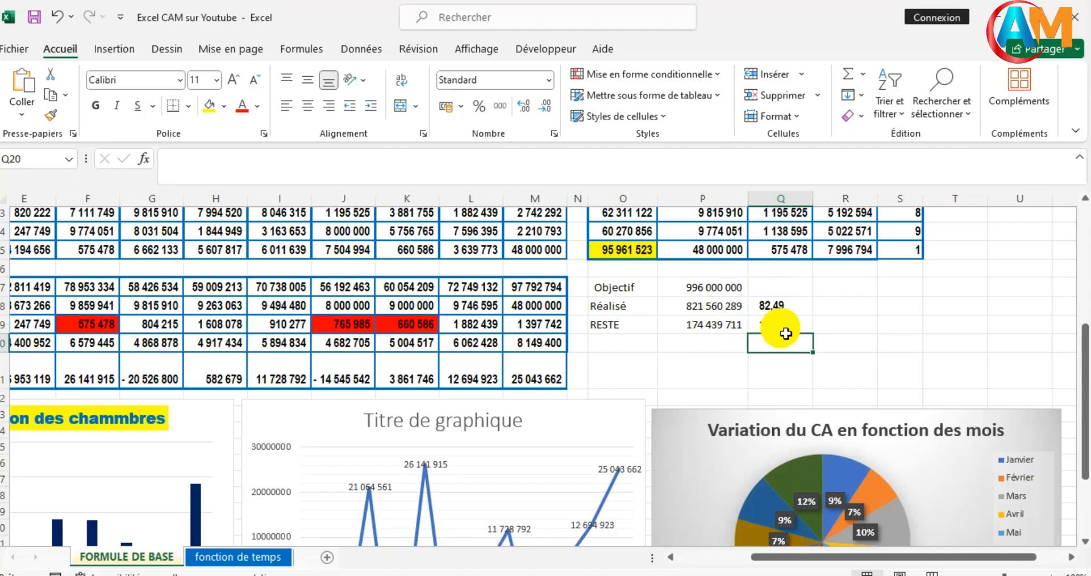
pyautogui.press('Up')
pyautogui.press('Right')
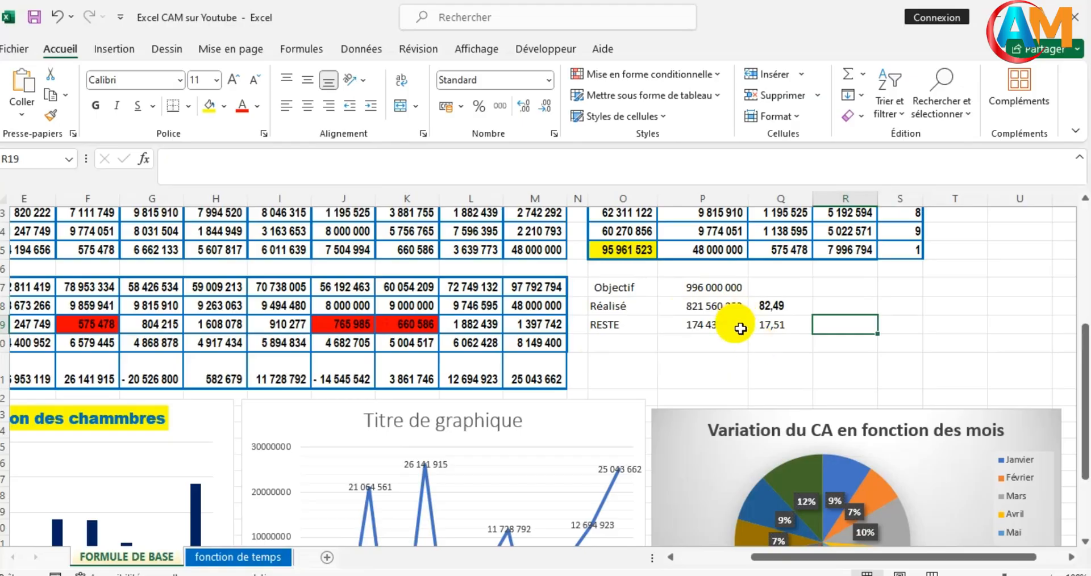
pyautogui.click(731, 362)
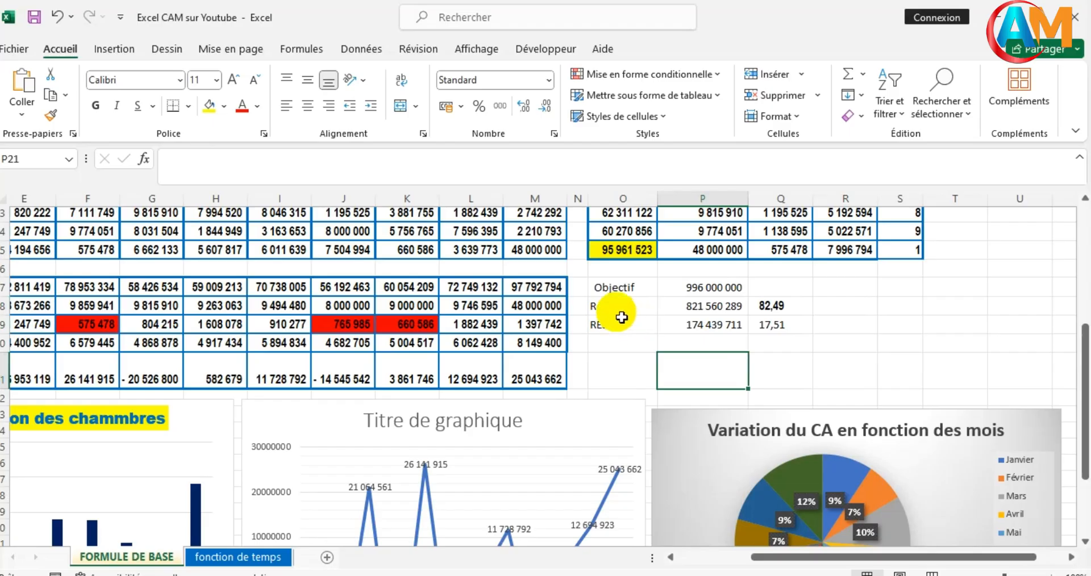
# - Insert a doughnut chart from the Réalisé and RESTE labels in O18:O19 and their percentages in Q18:Q19
pyautogui.moveTo(617, 306); pyautogui.dragTo(616, 327)
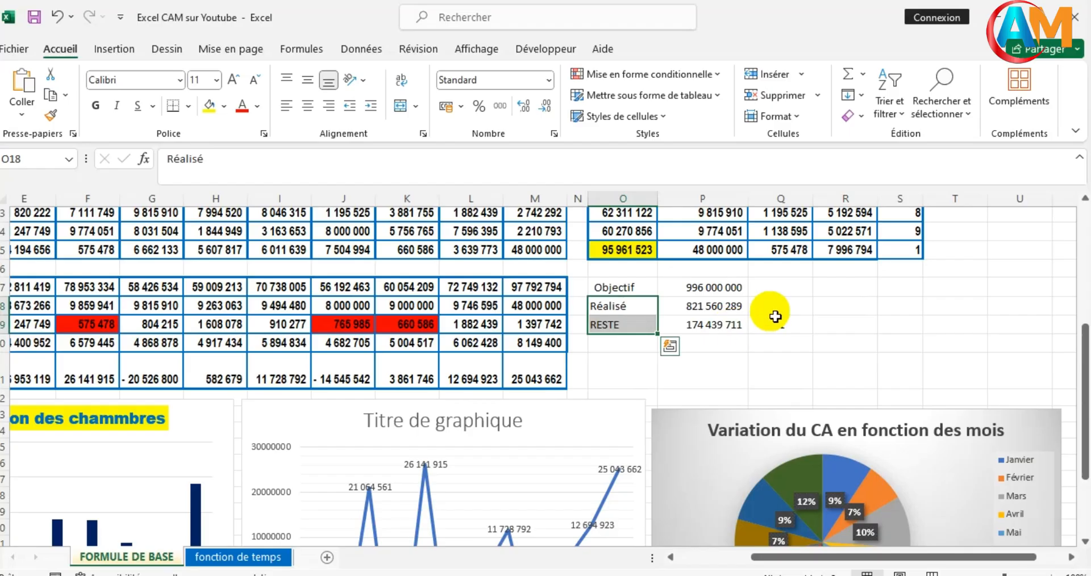
pyautogui.click(775, 313)
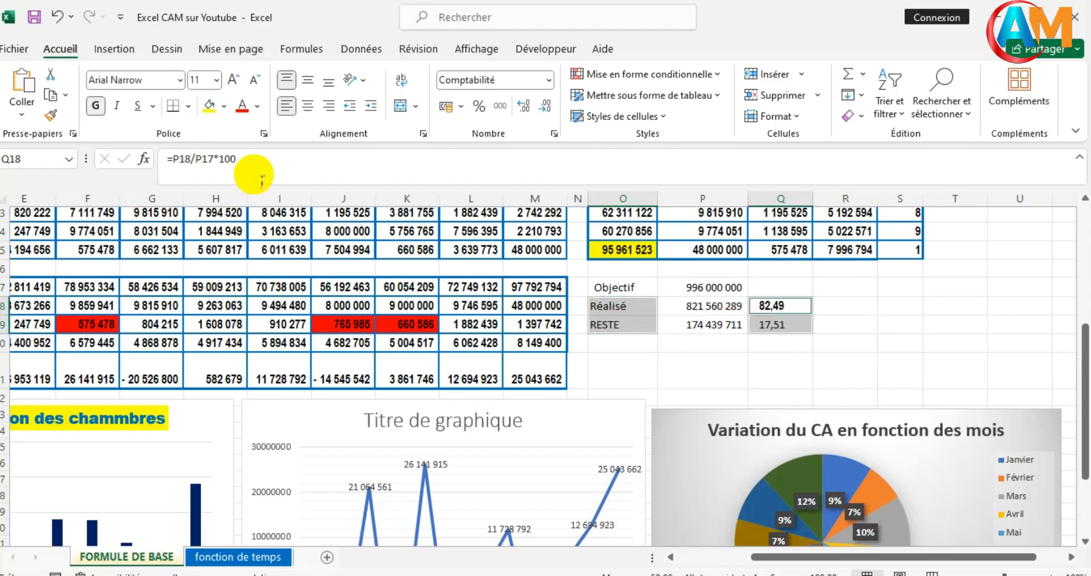
pyautogui.click(120, 49)
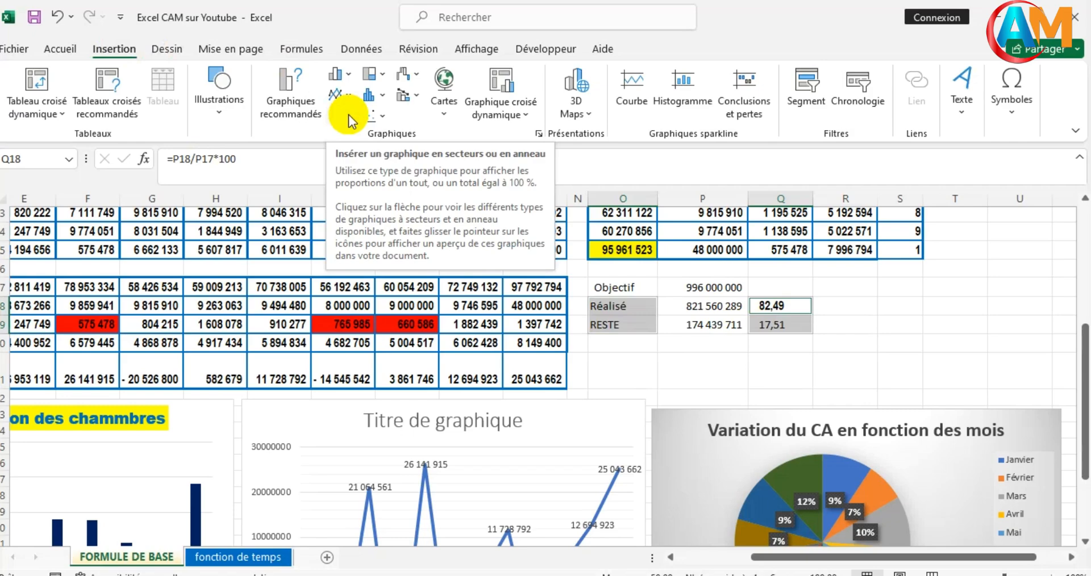
pyautogui.click(349, 114)
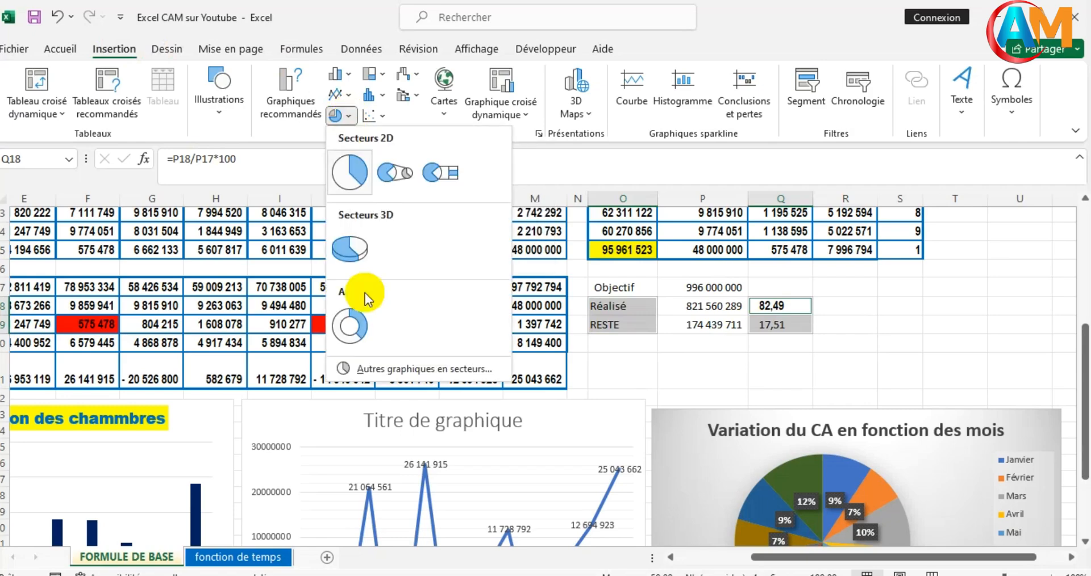
pyautogui.click(352, 321)
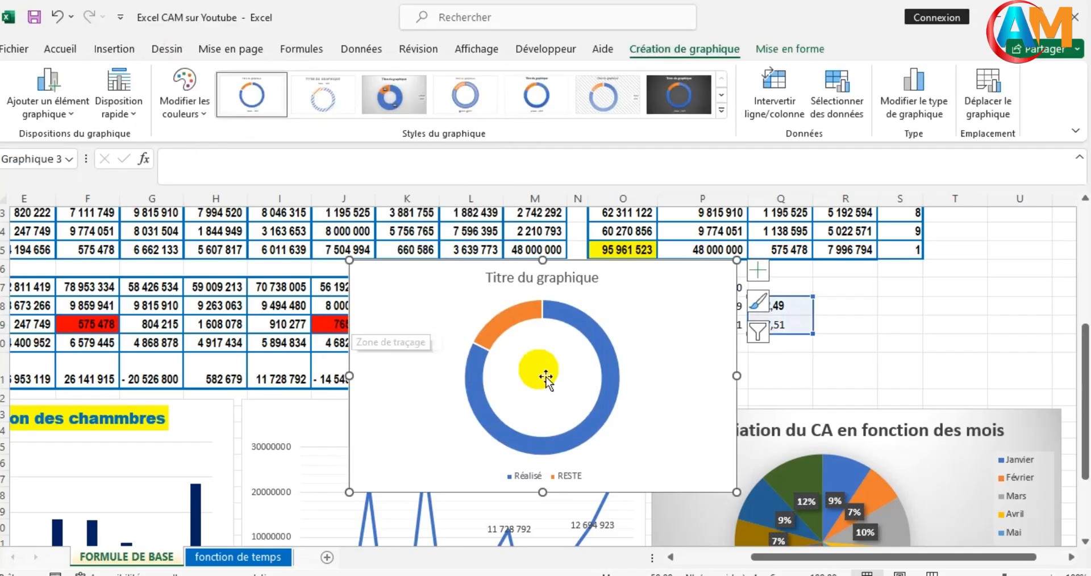
# - Move the doughnut chart off the Objectif/Réalisé/RESTE summary cells and delete the chart title
pyautogui.moveTo(698, 307); pyautogui.dragTo(483, 309)
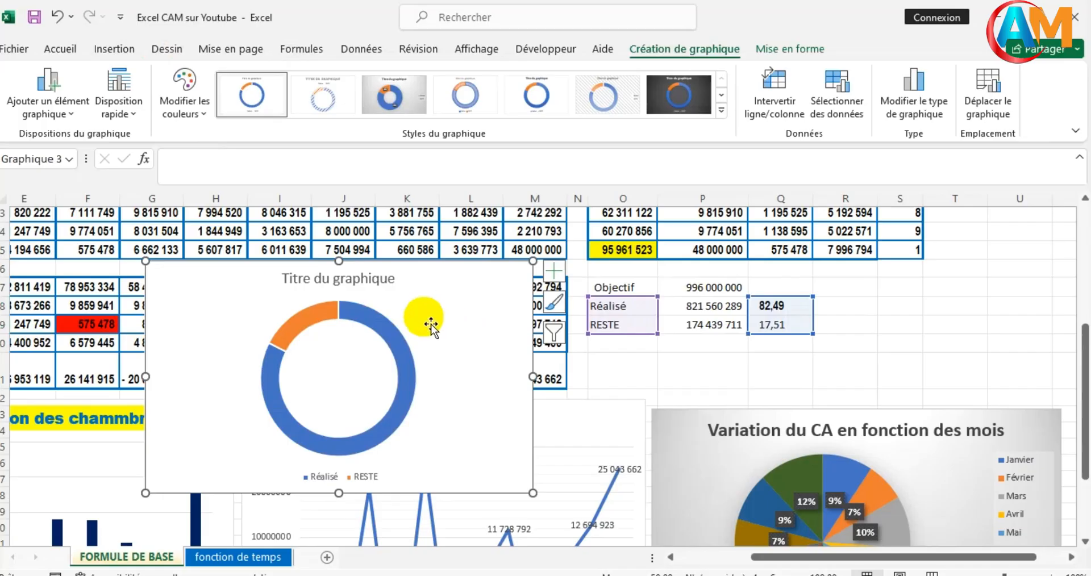
pyautogui.click(380, 282)
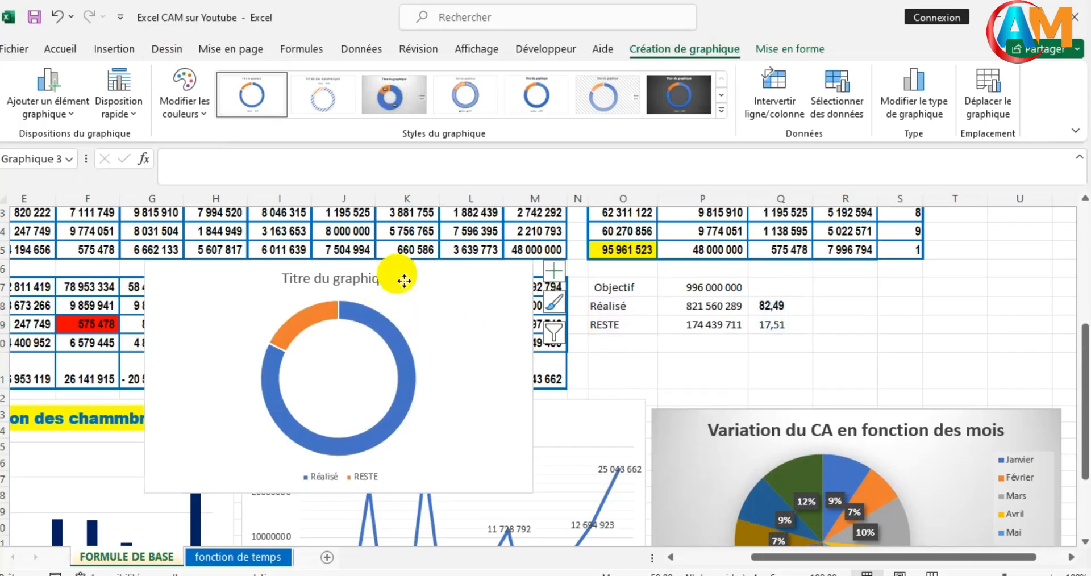
pyautogui.press('Delete')
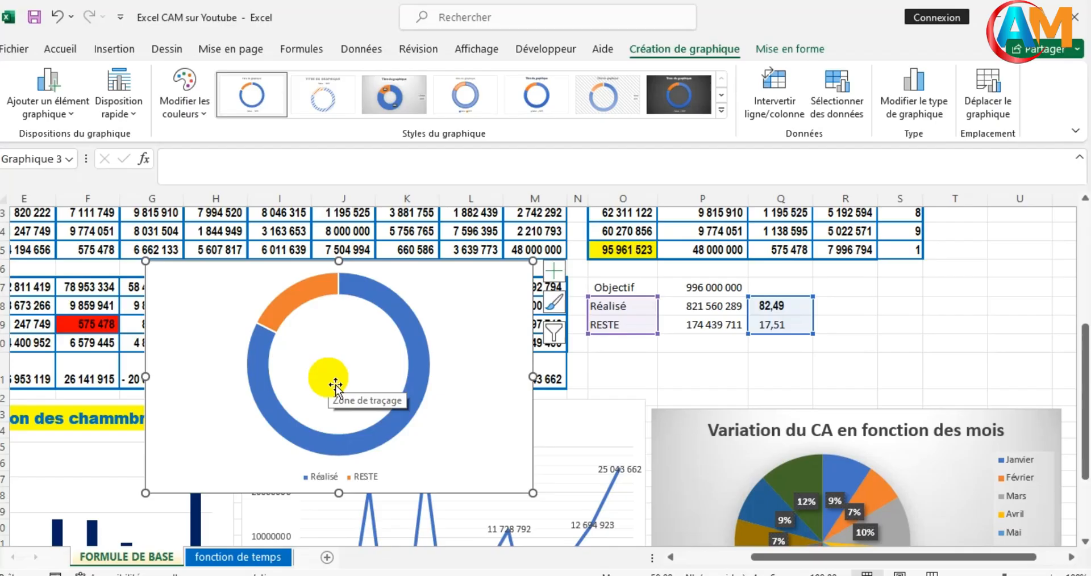
# - Draw an empty text box in the hole of the doughnut chart and keep the box selected
pyautogui.click(359, 349)
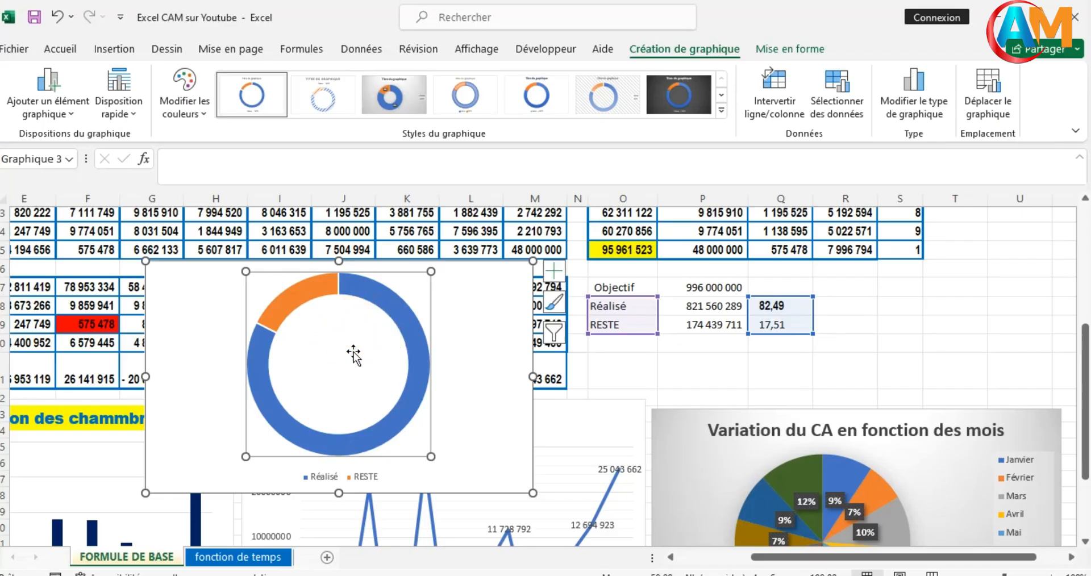
pyautogui.click(113, 51)
pyautogui.click(221, 114)
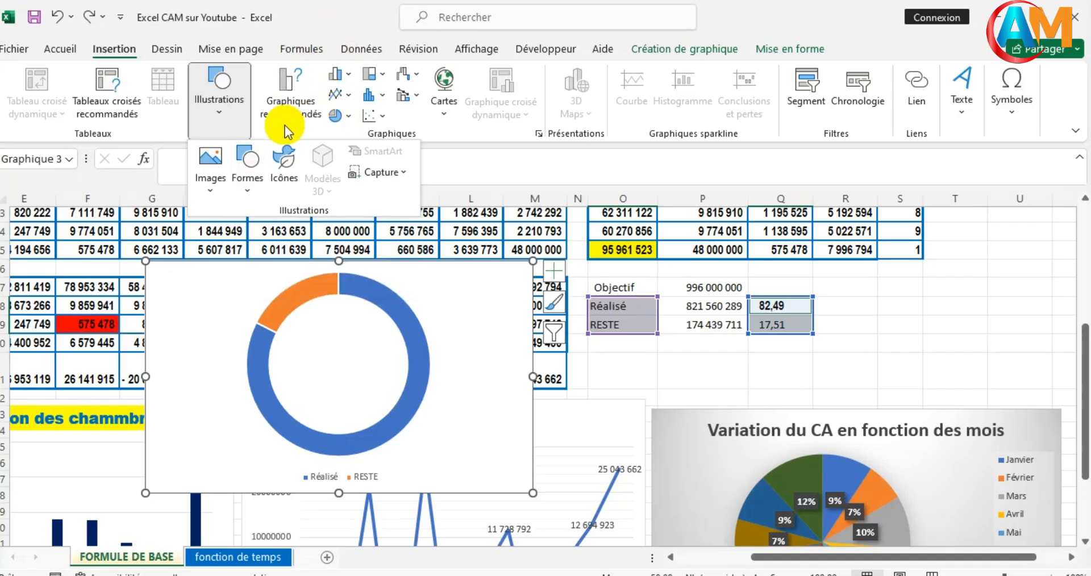
pyautogui.click(248, 195)
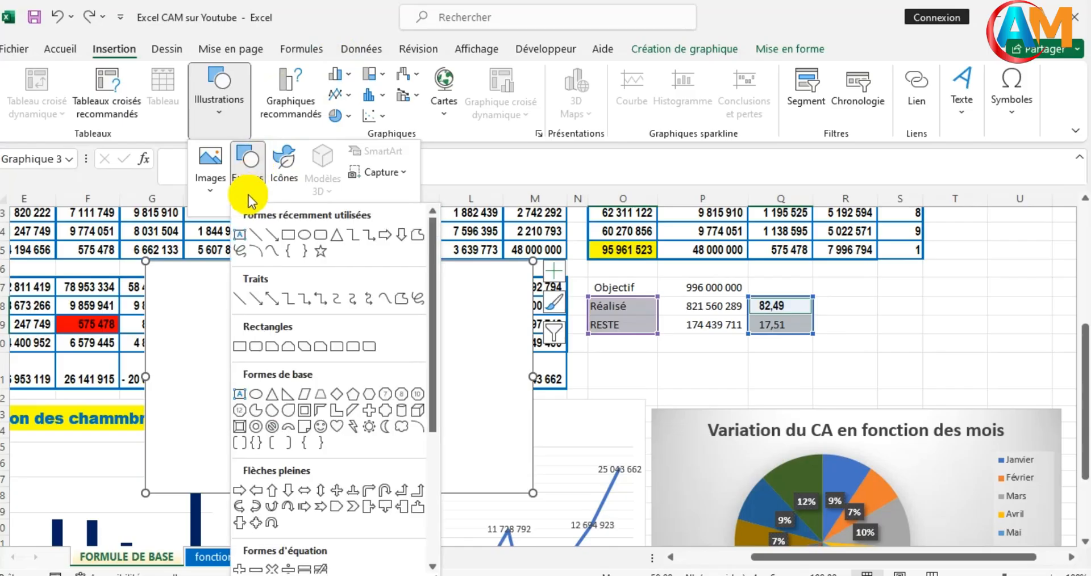
pyautogui.click(238, 239)
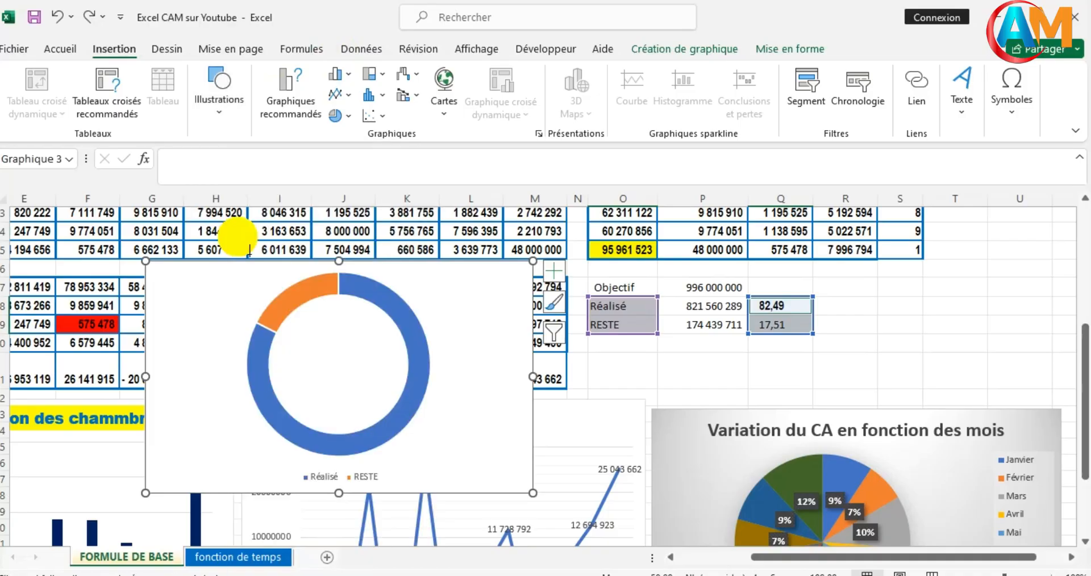
pyautogui.moveTo(297, 338); pyautogui.dragTo(390, 389)
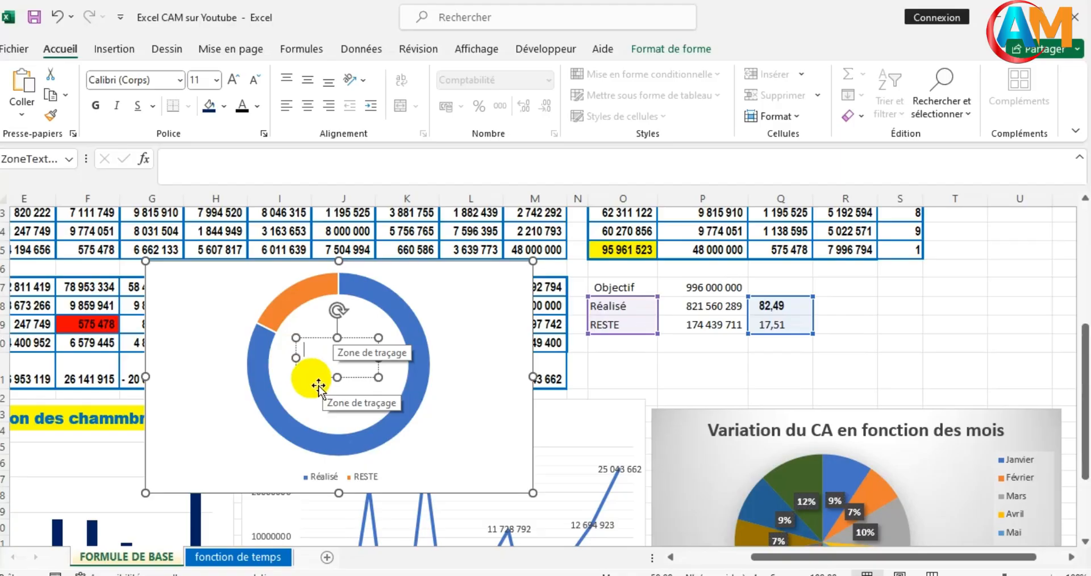
pyautogui.press('Escape')
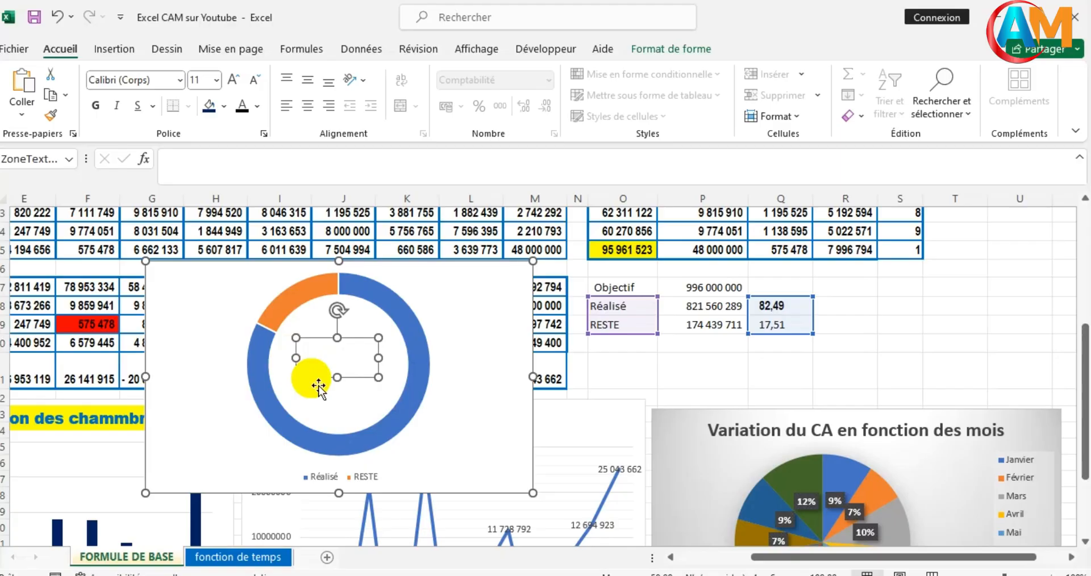
# - Link the text box in the doughnut chart's hole to the Réalisé percentage in cell Q18
pyautogui.click(189, 180)
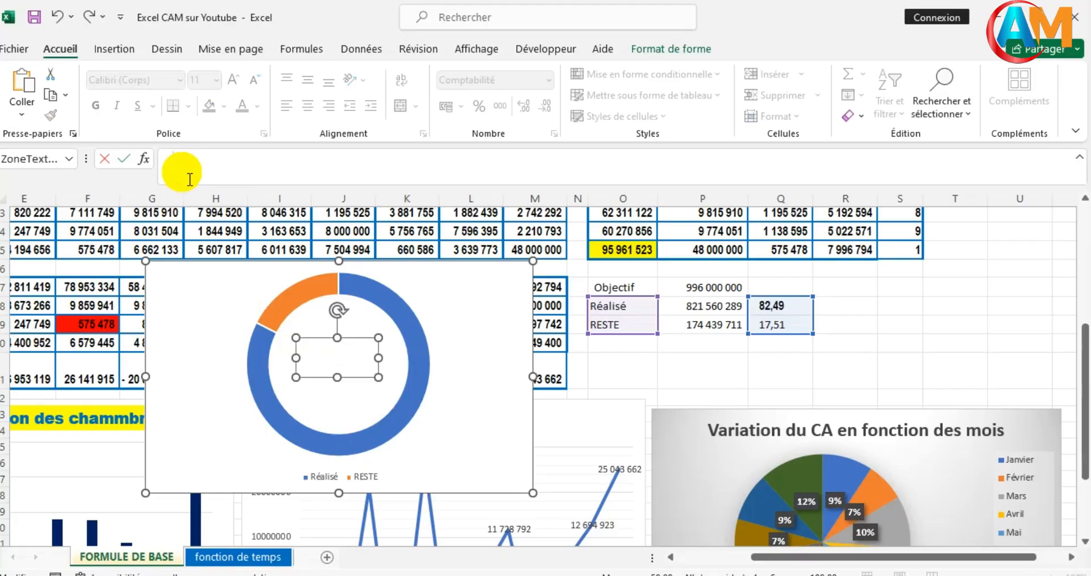
pyautogui.write('=')
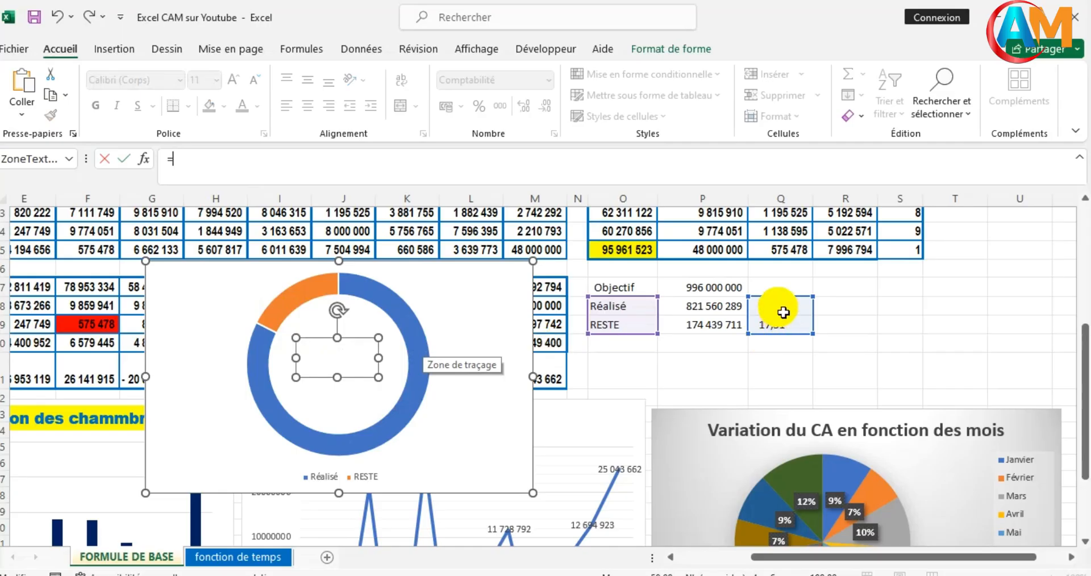
pyautogui.click(783, 312)
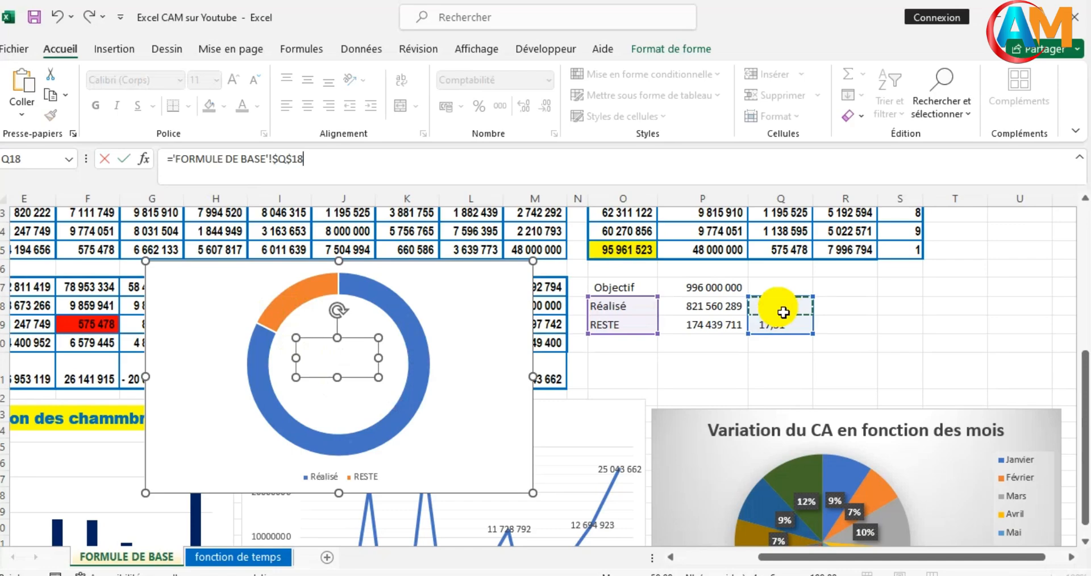
pyautogui.press('Return')
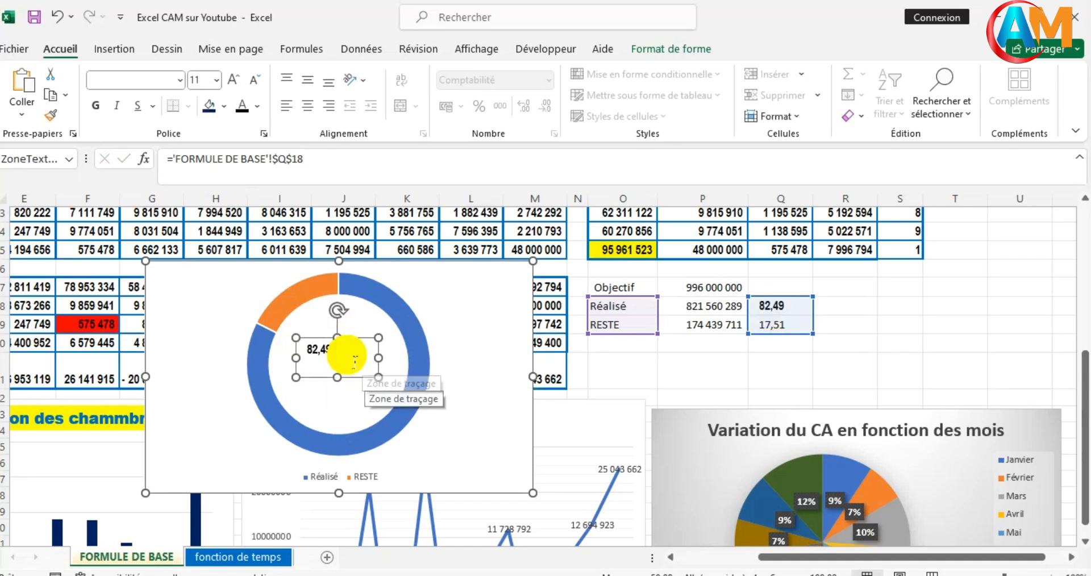
# - Format the percentage in the doughnut's text box in Arial Black, size 18, with a standard blue font colour
pyautogui.click(176, 81)
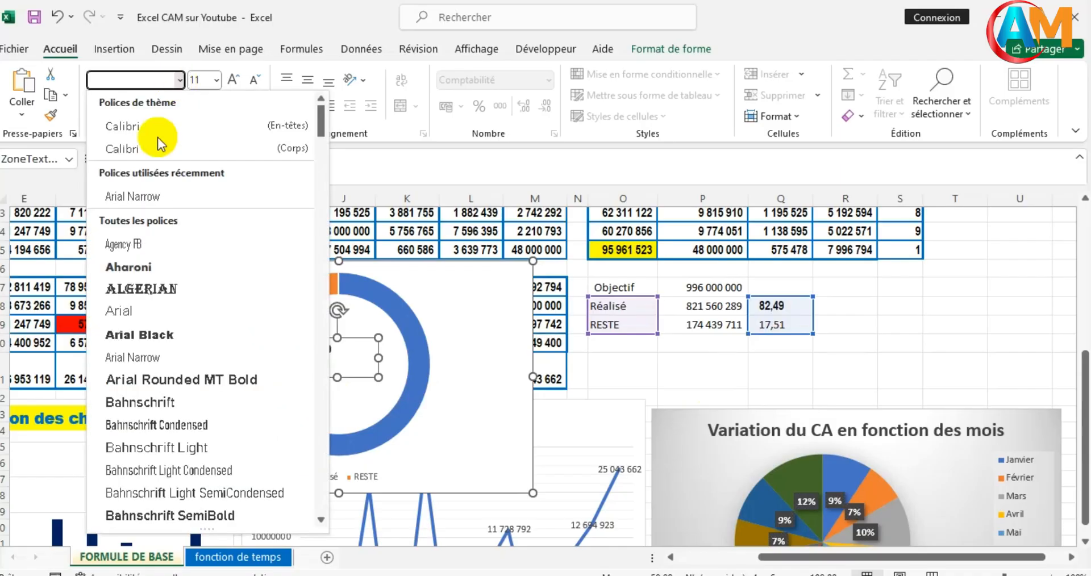
pyautogui.press('Escape')
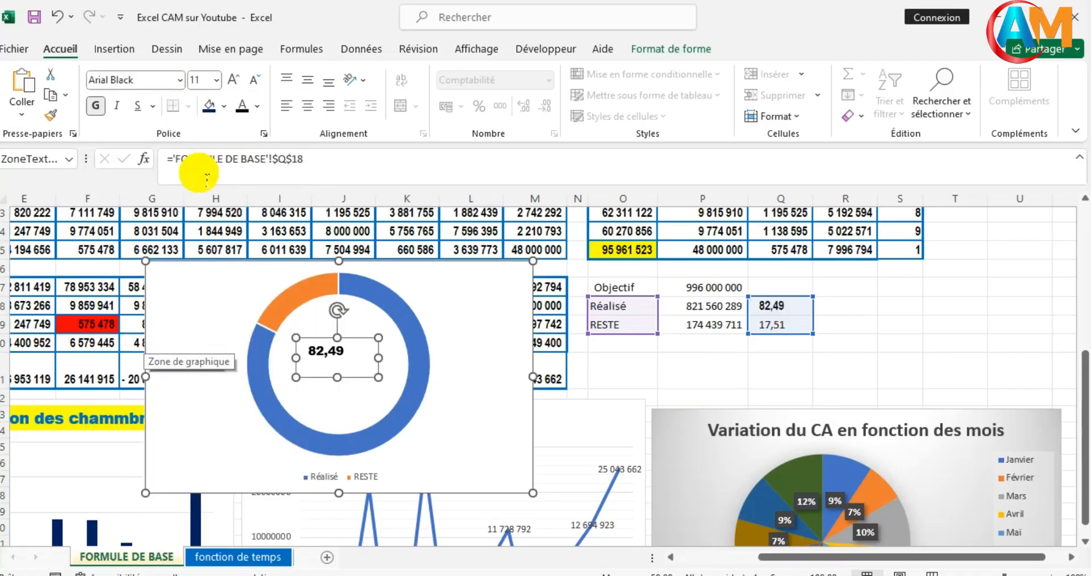
pyautogui.click(235, 80)
pyautogui.click(235, 79)
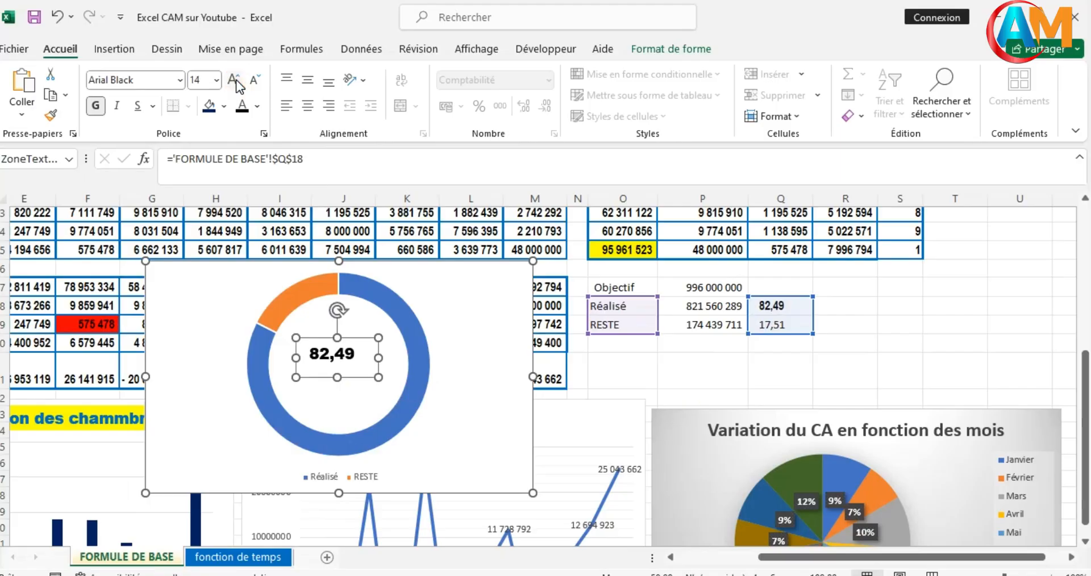
pyautogui.click(235, 79)
pyautogui.click(237, 79)
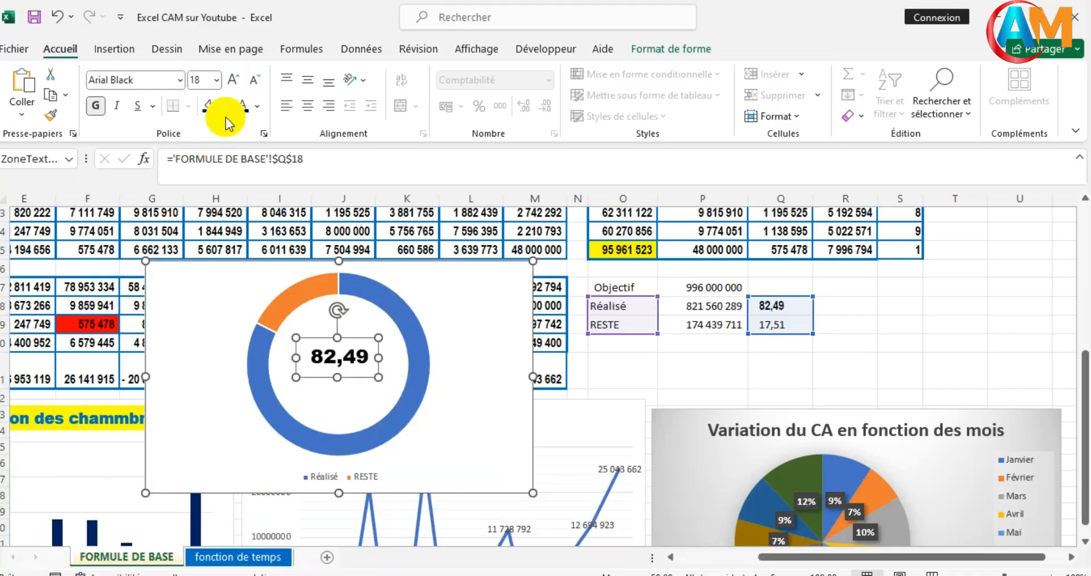
pyautogui.click(257, 107)
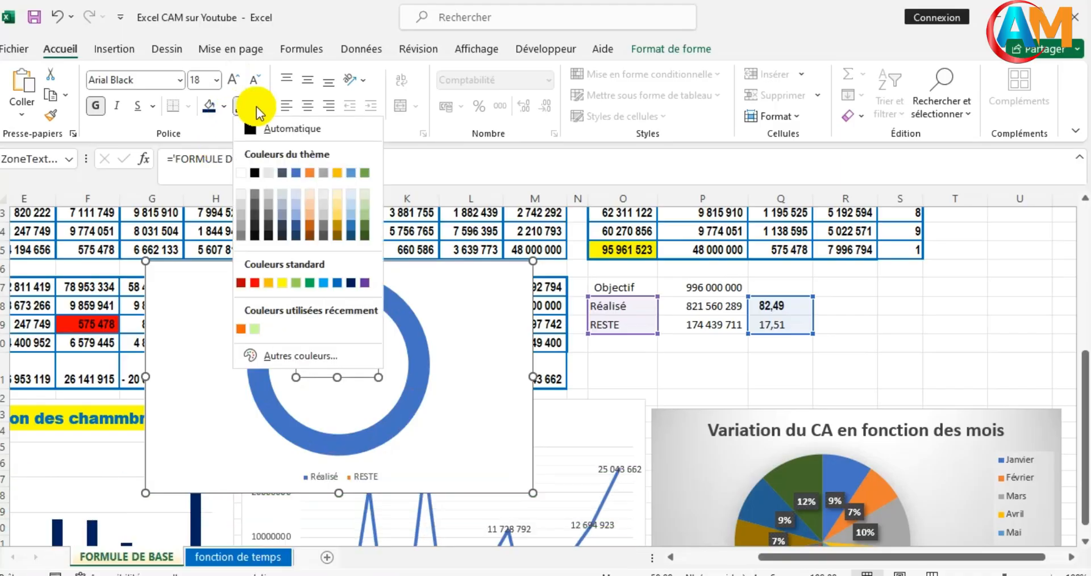
pyautogui.click(335, 281)
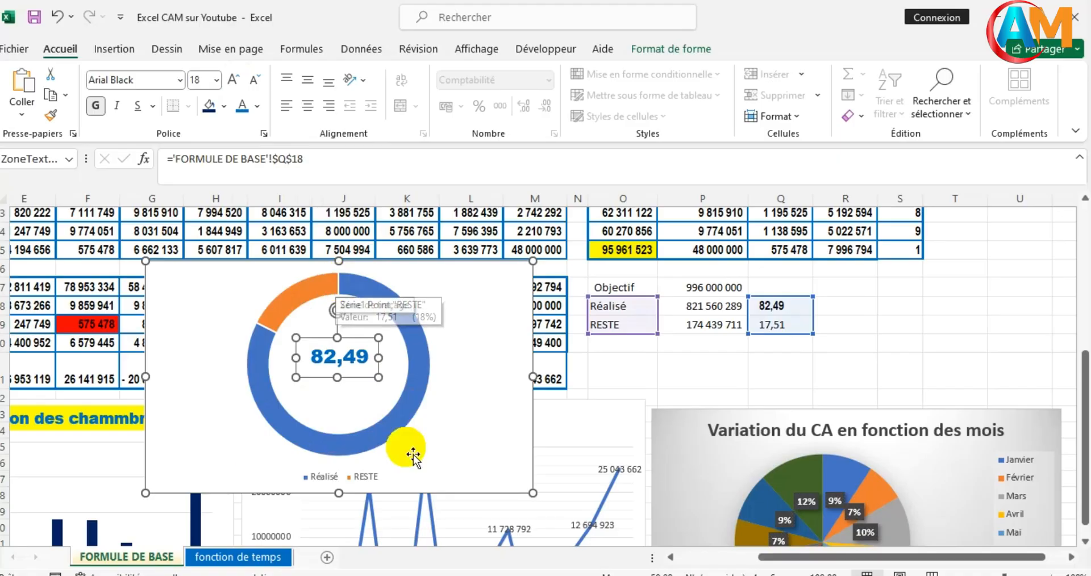
# - Move the doughnut chart over the Objectif/Réalisé/RESTE summary cells, beneath the CA, MAX and MINIMUM table
pyautogui.click(464, 286)
pyautogui.moveTo(464, 286); pyautogui.dragTo(885, 275)
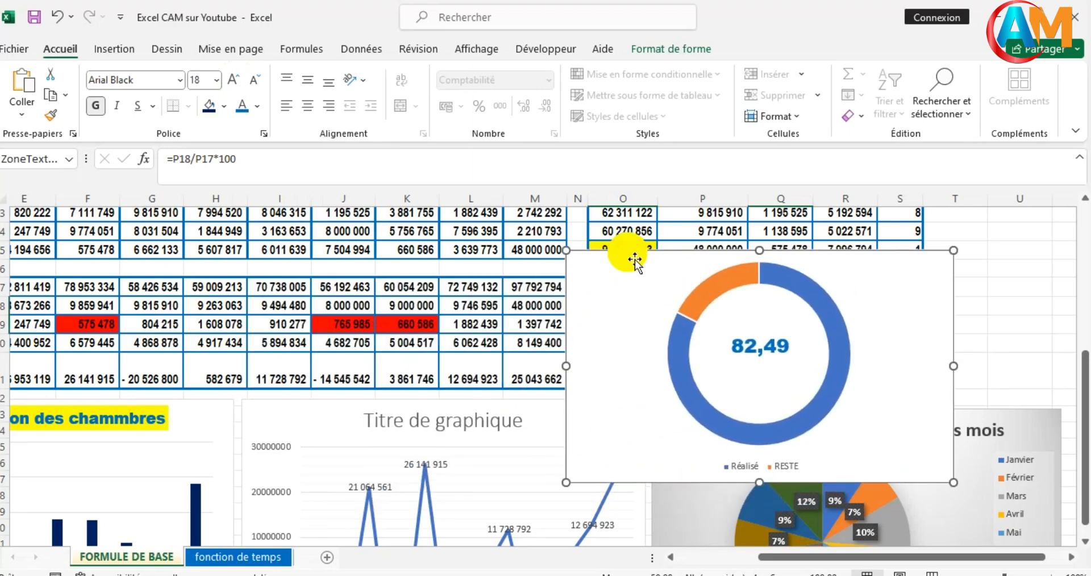
pyautogui.click(578, 255)
pyautogui.moveTo(568, 254); pyautogui.dragTo(602, 279)
pyautogui.hotkey('ctrl', 'z')
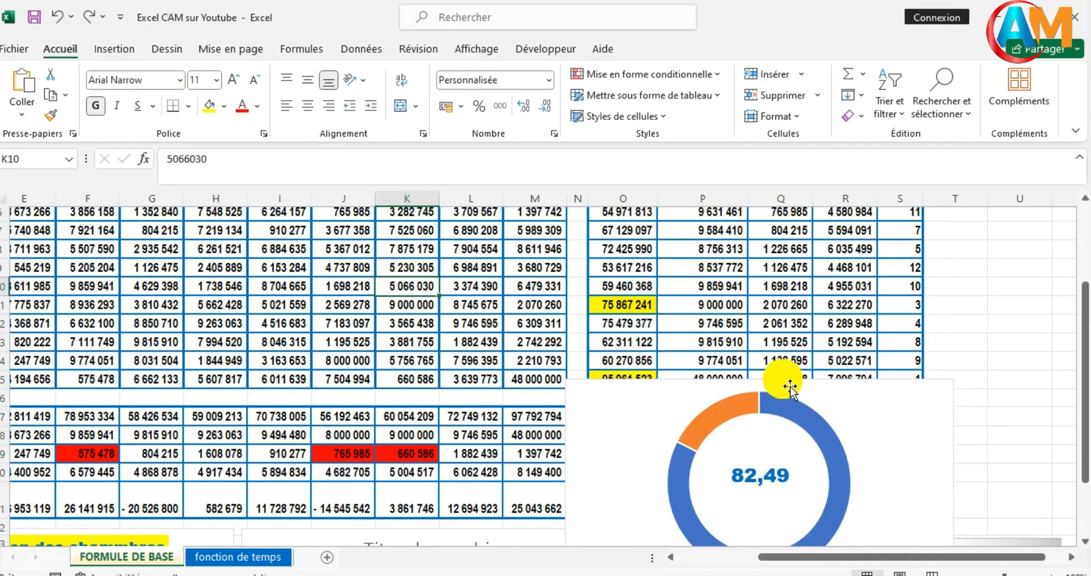
# - Adjust the doughnut chart's position over the summary cells and shrink it so it still hides them
pyautogui.scroll(-2, 790, 387)
pyautogui.click(891, 313)
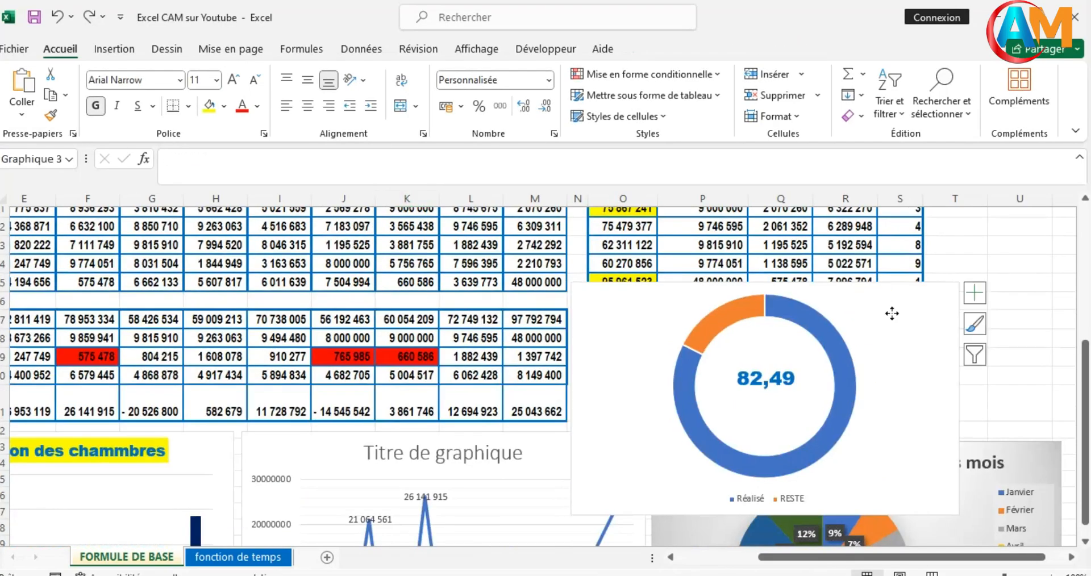
pyautogui.moveTo(892, 313); pyautogui.dragTo(904, 330)
pyautogui.moveTo(898, 325); pyautogui.dragTo(893, 322)
pyautogui.moveTo(978, 425); pyautogui.dragTo(972, 426)
pyautogui.moveTo(973, 538); pyautogui.dragTo(892, 476)
pyautogui.click(1016, 376)
# - Move the "Variation du CA en fonction des mois" pie chart down so it clears the doughnut chart
pyautogui.scroll(-1, 1020, 378)
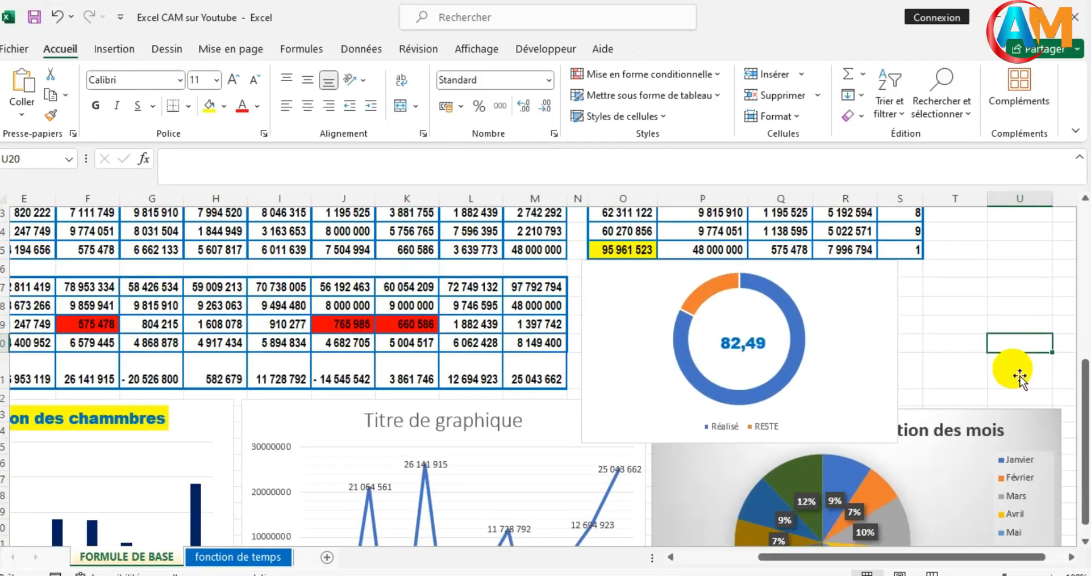
pyautogui.scroll(-1, 1019, 377)
pyautogui.click(1016, 373)
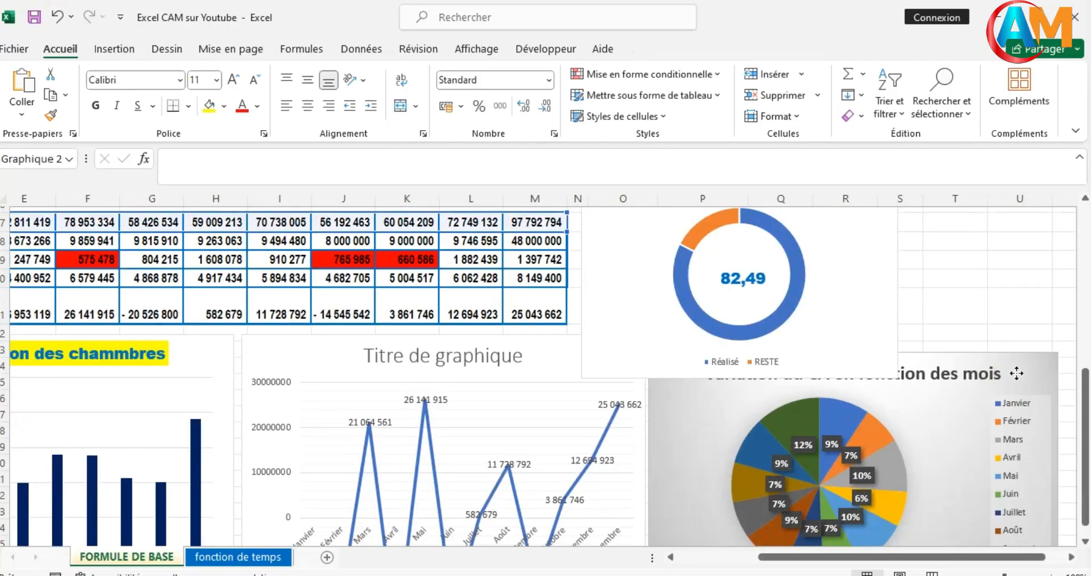
pyautogui.moveTo(1016, 374); pyautogui.dragTo(1013, 406)
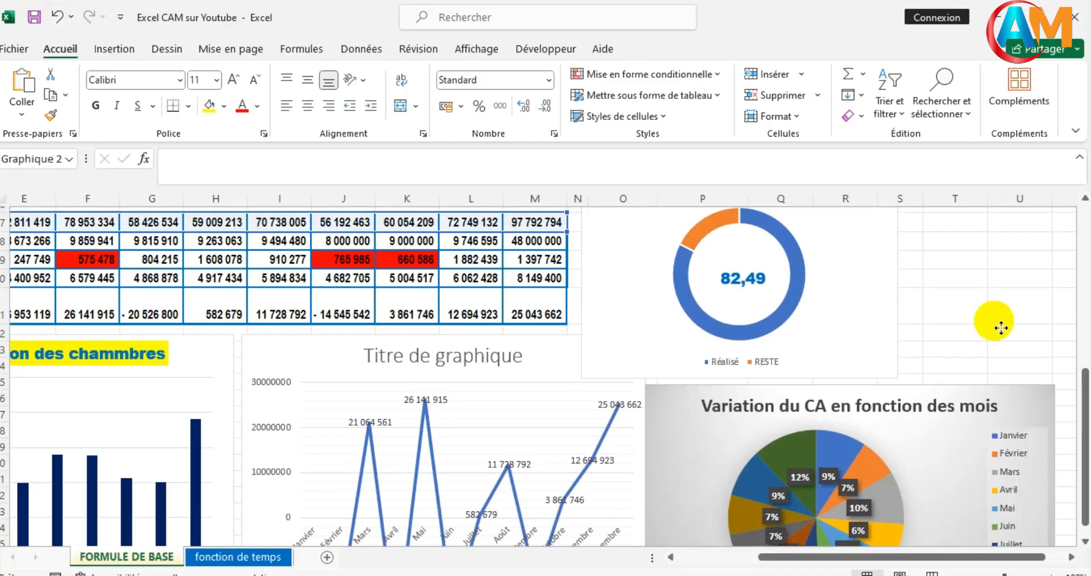
pyautogui.click(991, 316)
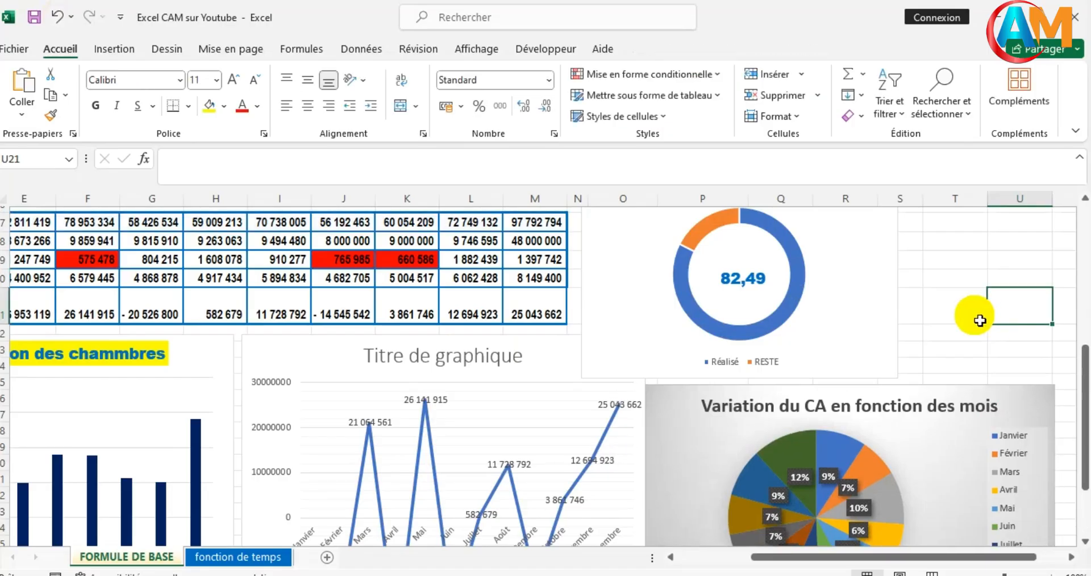
# - Clear the Septembre values in J8:J13 and check how the doughnut chart's percentage responds
pyautogui.scroll(1, 979, 320)
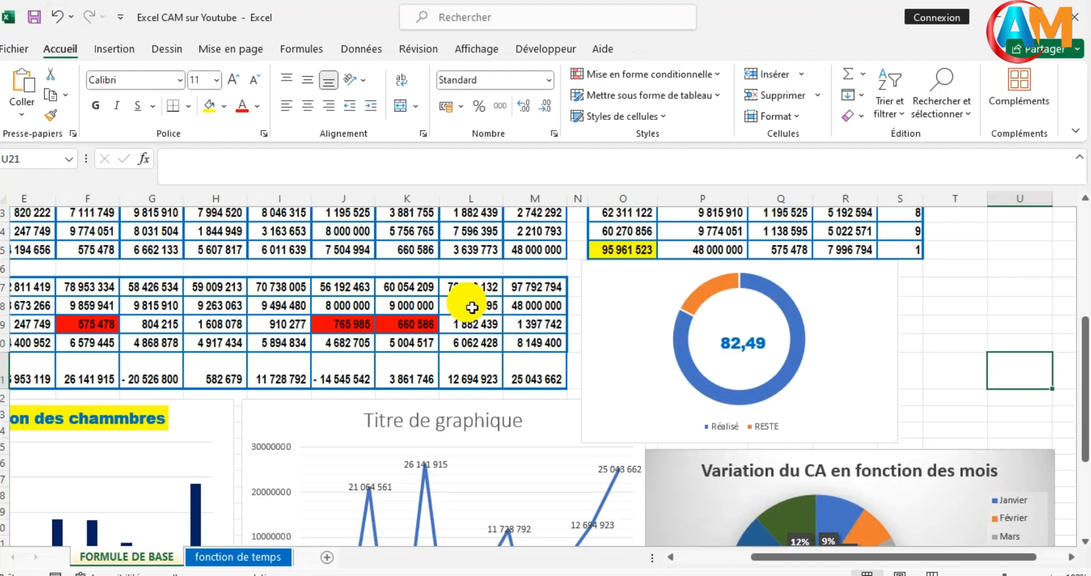
pyautogui.scroll(3, 472, 307)
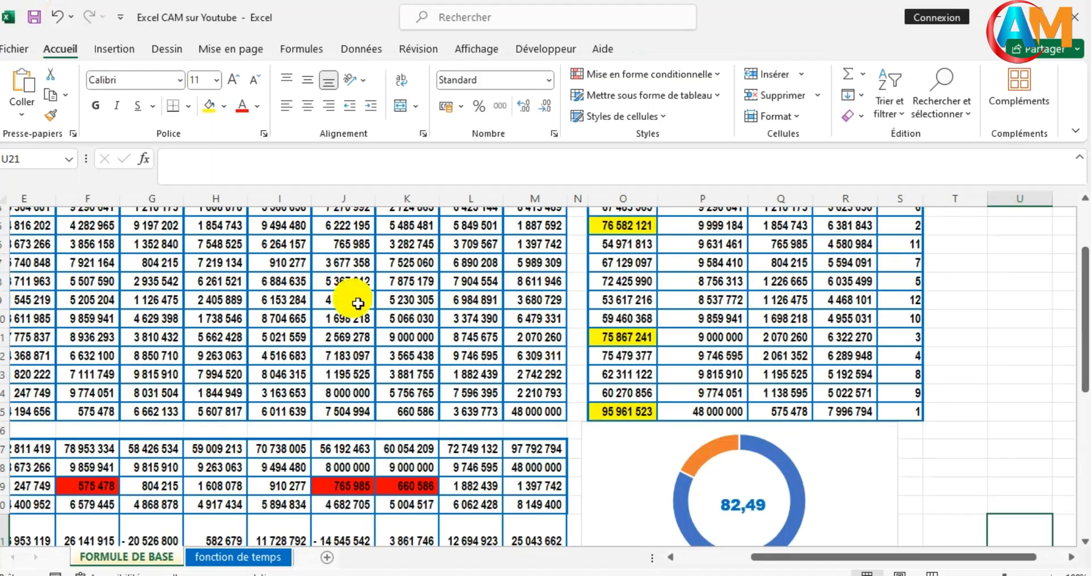
pyautogui.click(349, 289)
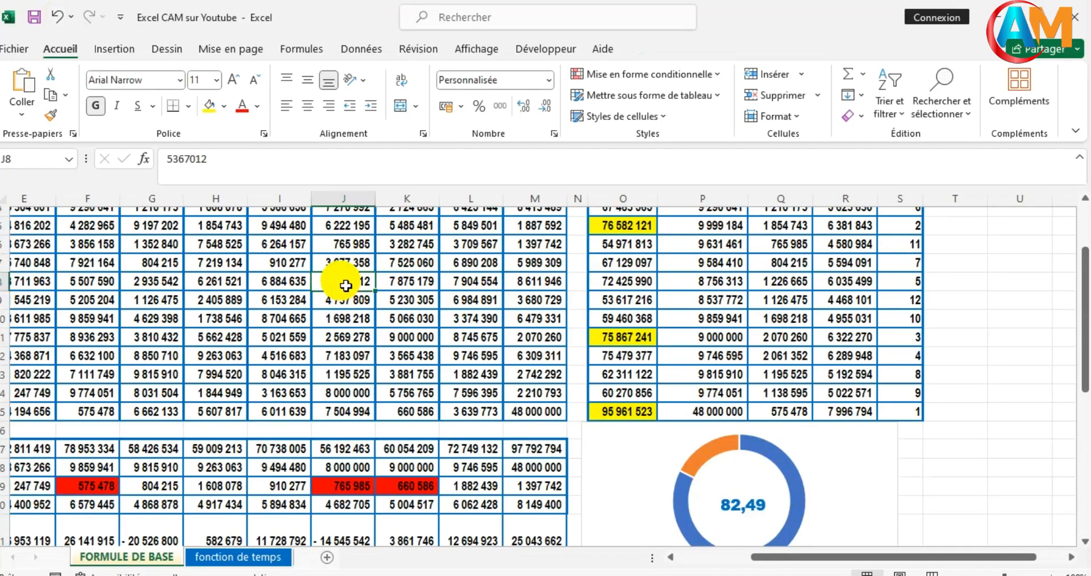
pyautogui.moveTo(345, 285); pyautogui.dragTo(351, 391)
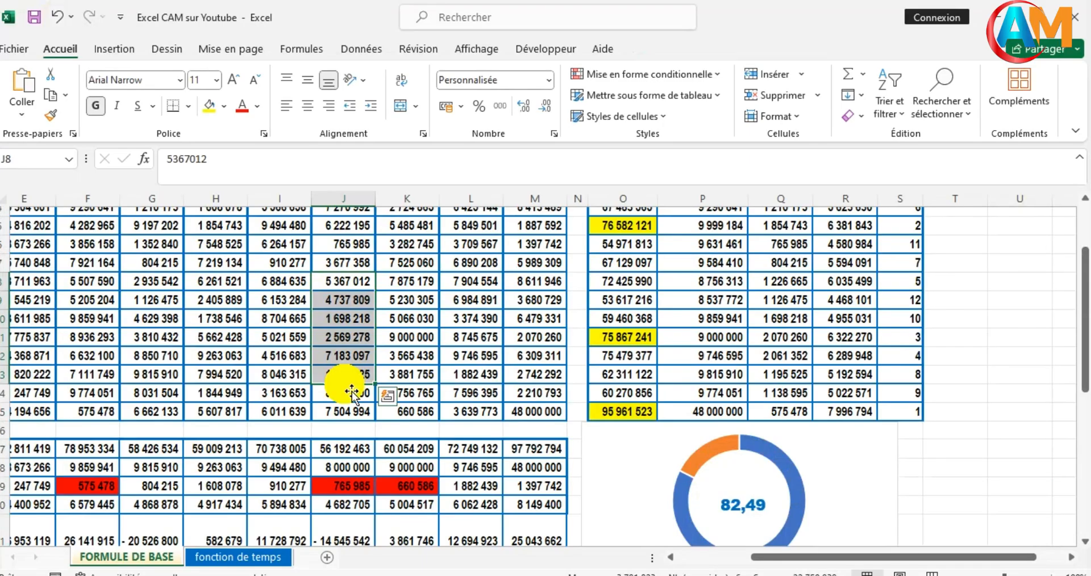
pyautogui.press('Delete')
pyautogui.scroll(-1, 568, 443)
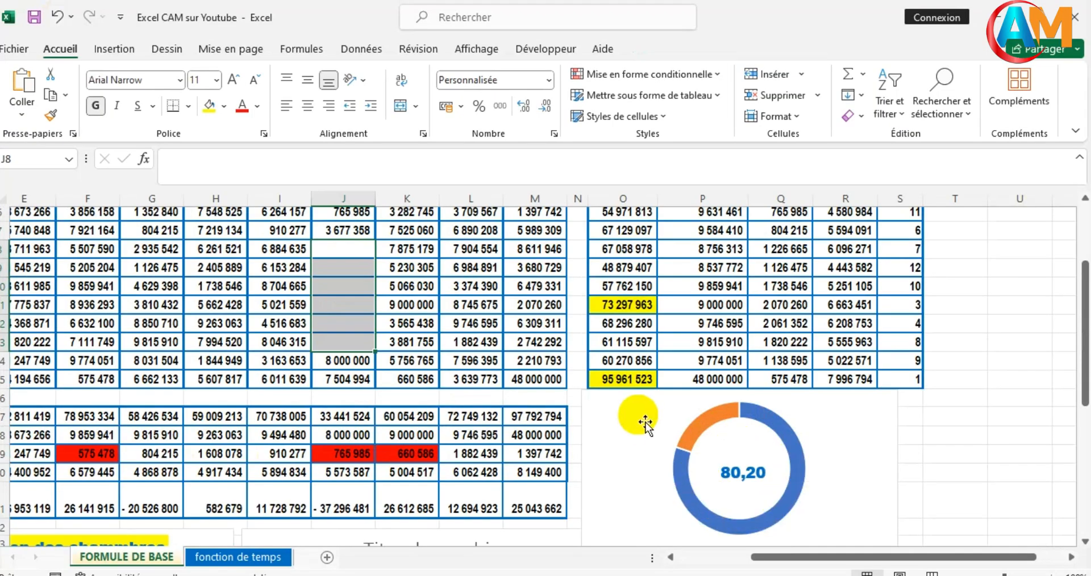
pyautogui.scroll(1, 639, 369)
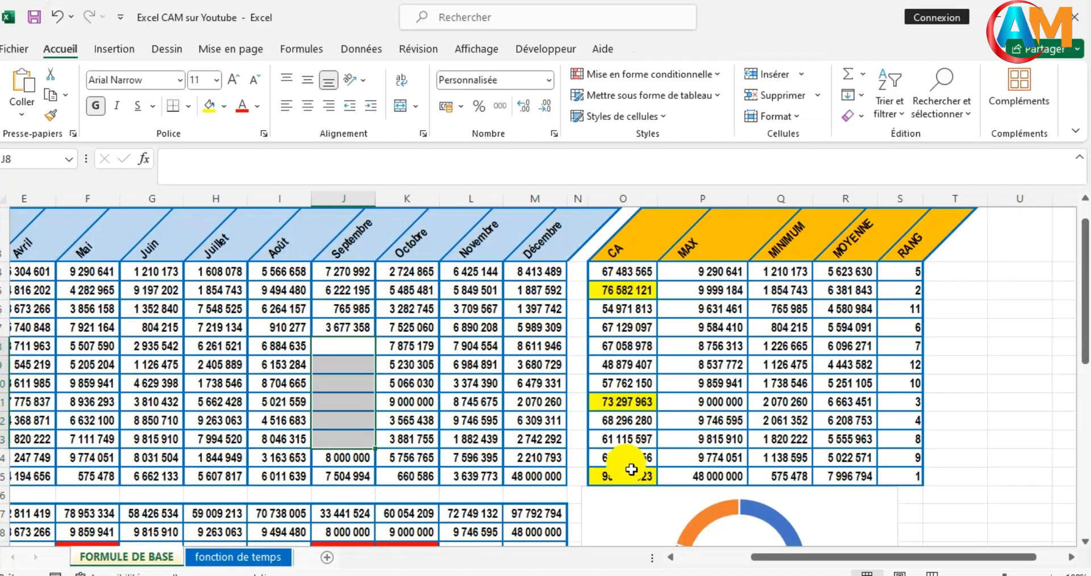
# - Clear the Juin values in G7:G14 and check the doughnut chart again
pyautogui.scroll(-1, 631, 469)
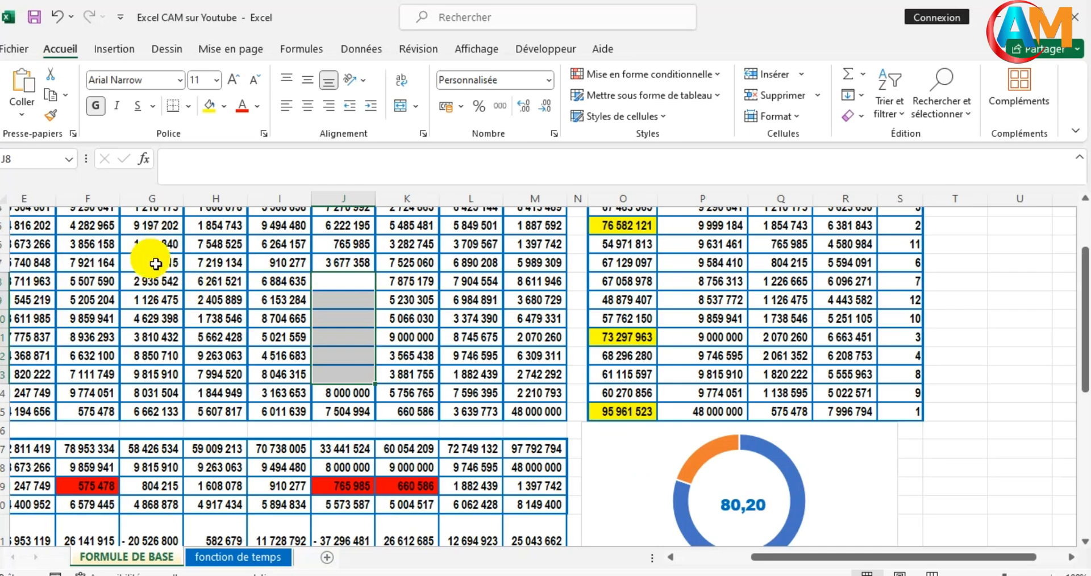
pyautogui.moveTo(152, 262); pyautogui.dragTo(167, 392)
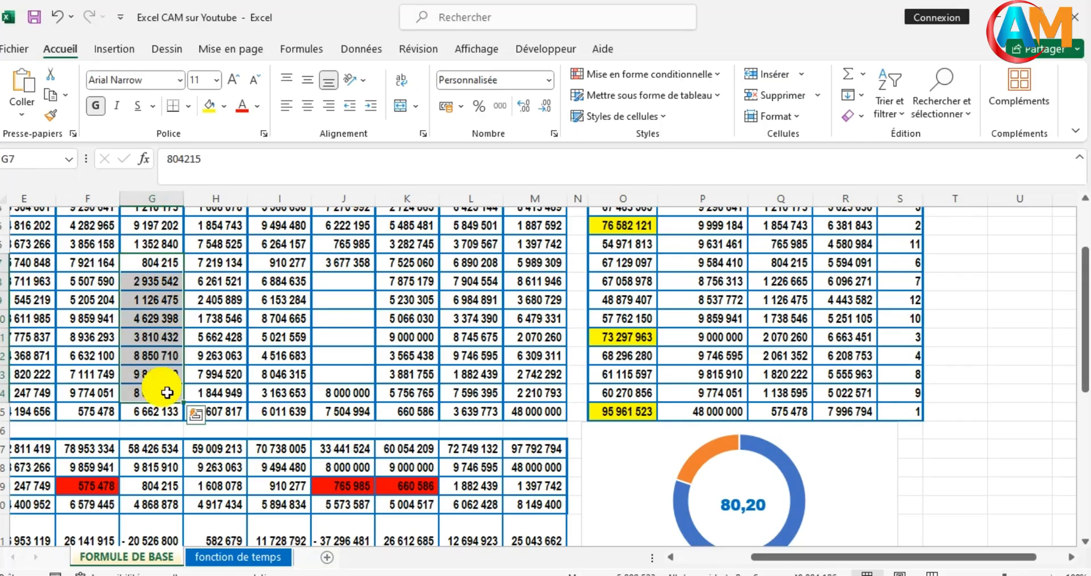
pyautogui.press('Delete')
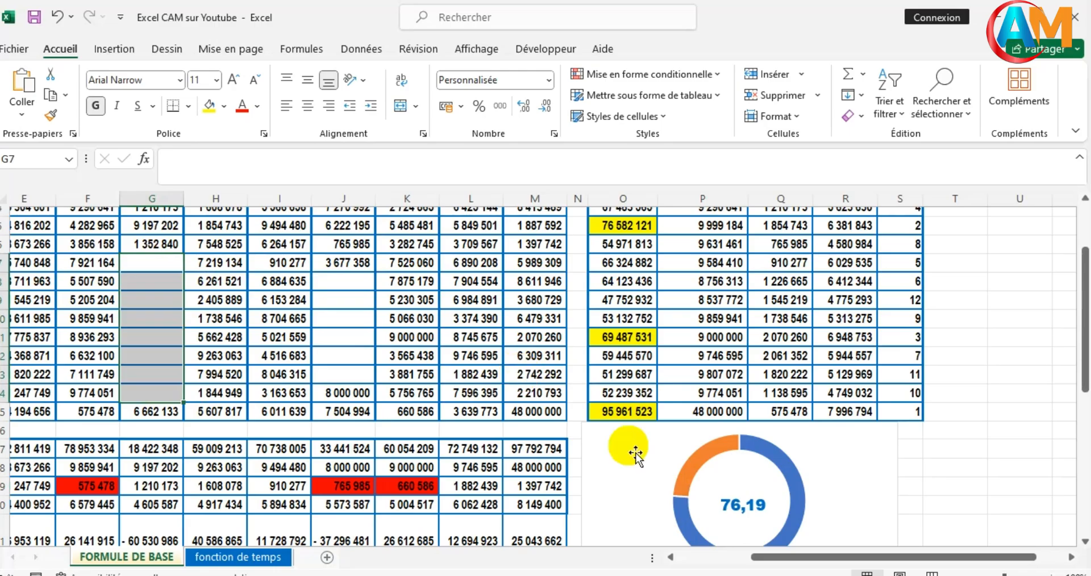
pyautogui.scroll(-2, 923, 455)
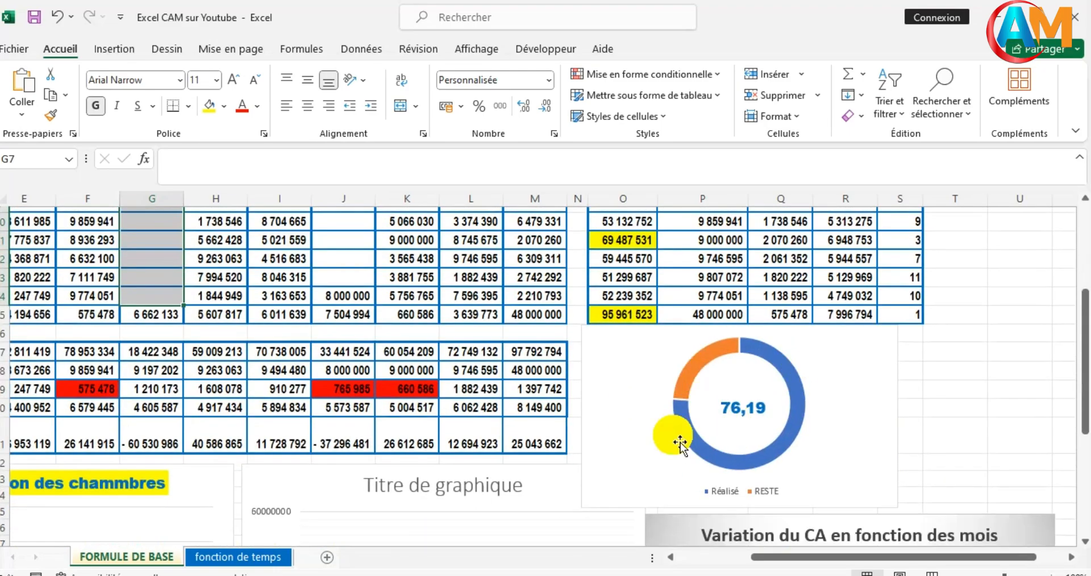
pyautogui.scroll(3, 397, 386)
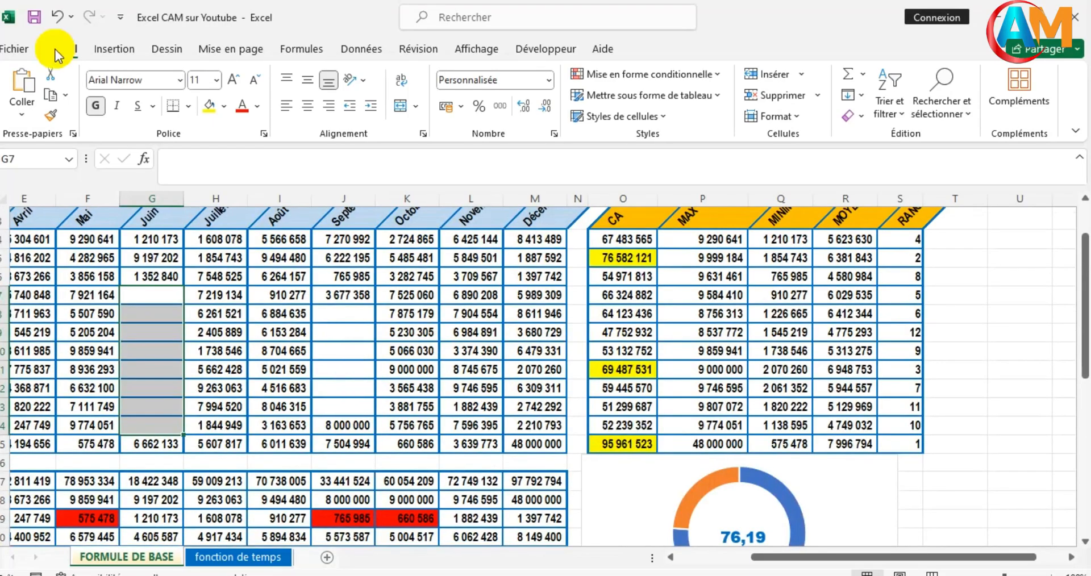
# - Undo the deletions in the Juin and Septembre columns and check the doughnut chart
pyautogui.click(56, 15)
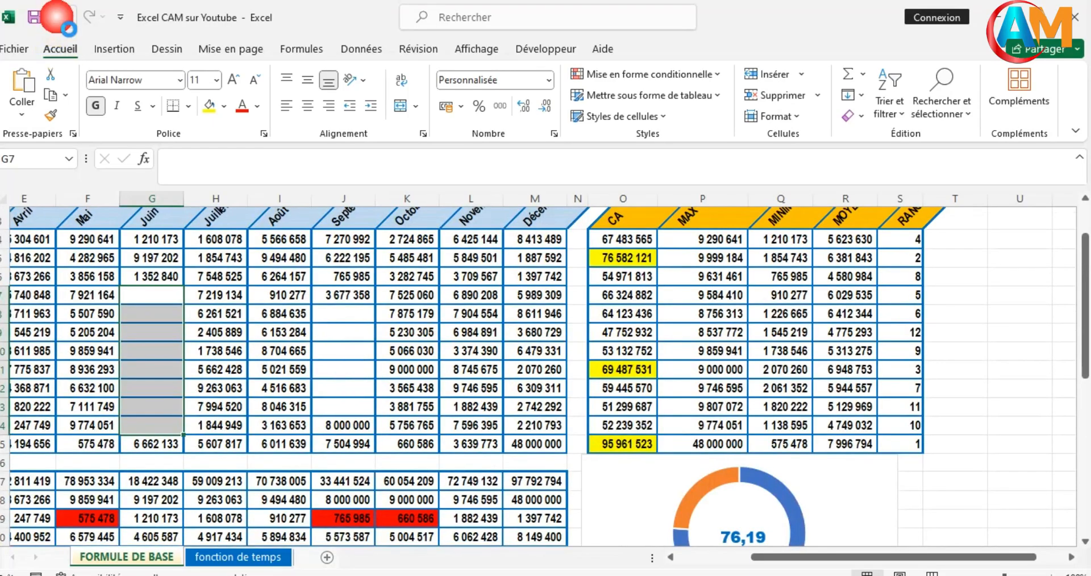
pyautogui.click(57, 16)
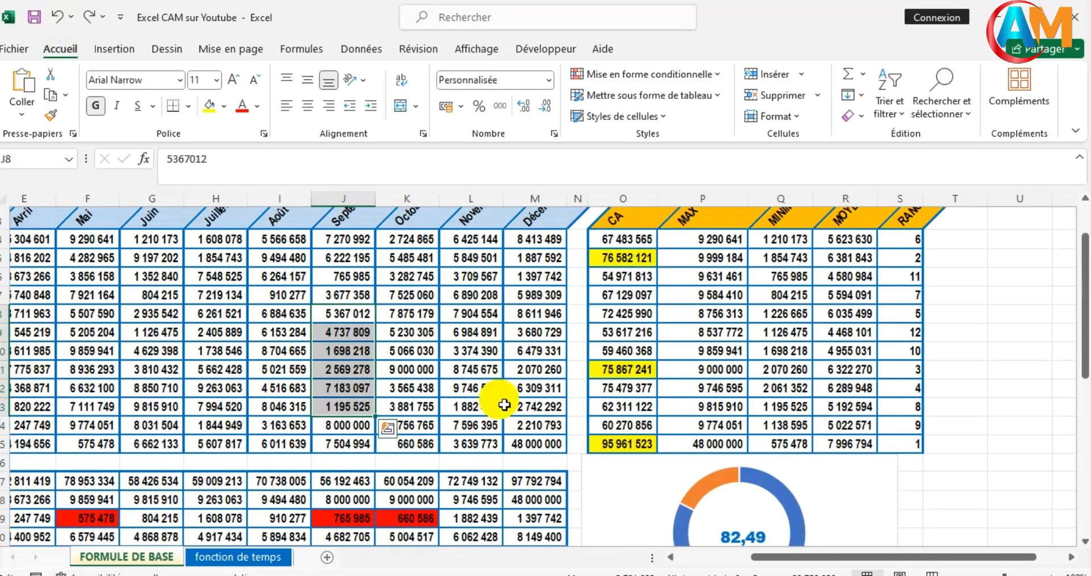
pyautogui.scroll(-1, 701, 403)
pyautogui.scroll(-1, 700, 403)
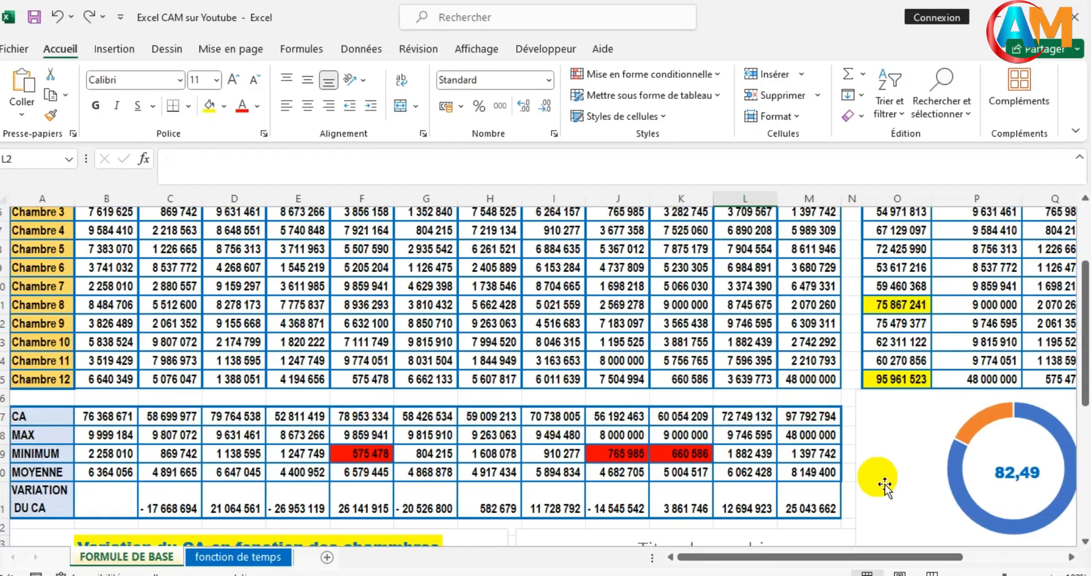
# - Enter the report title "RAPPORT D'ACTIVITE DE L'HÔTEL PARADISIAQUE DE 2025" in cell A2 above the table
pyautogui.scroll(3, 388, 313)
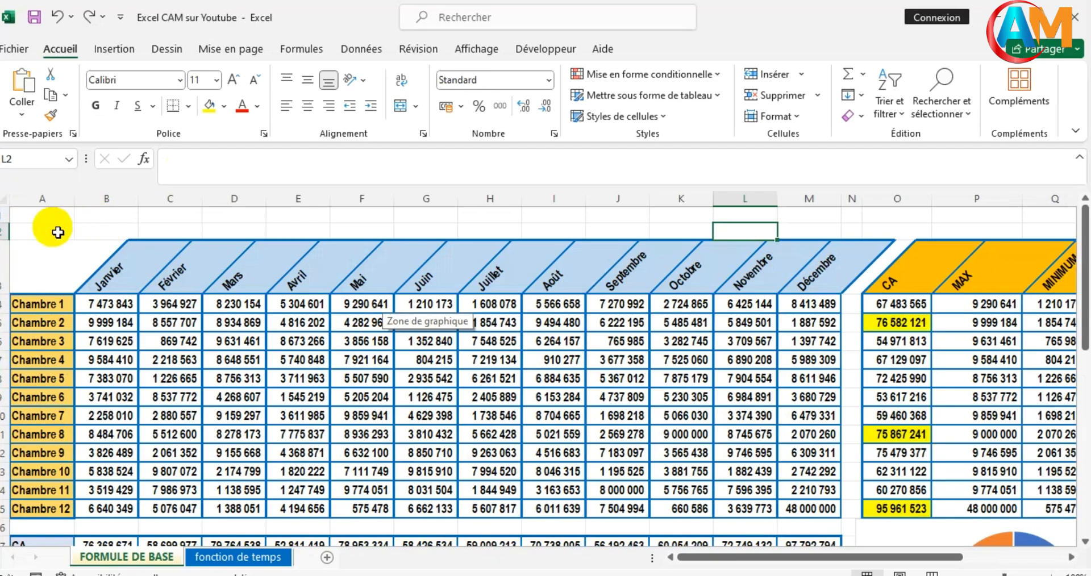
pyautogui.click(53, 234)
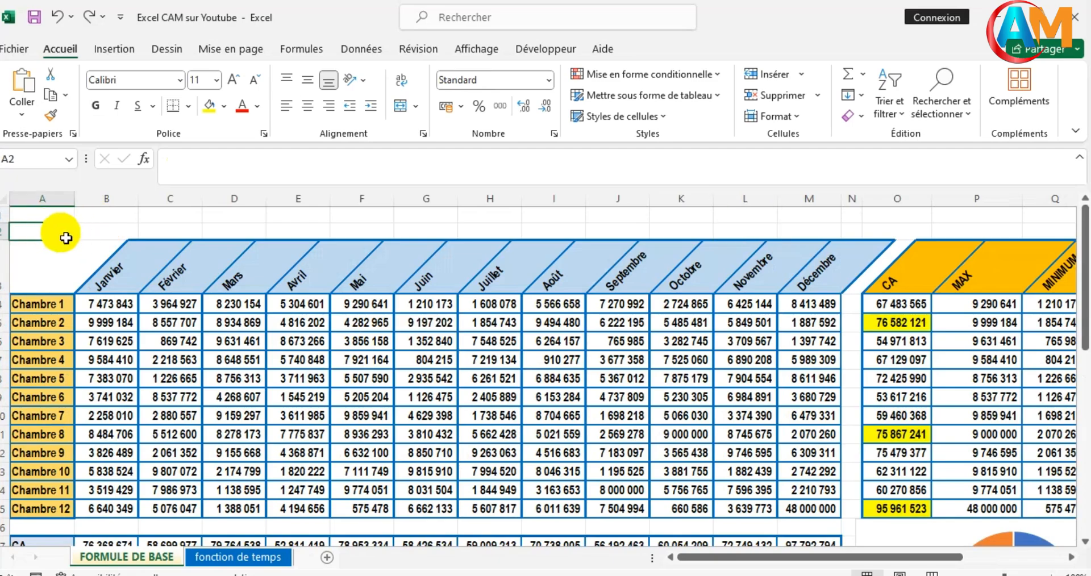
pyautogui.write("RAPPORT D'")
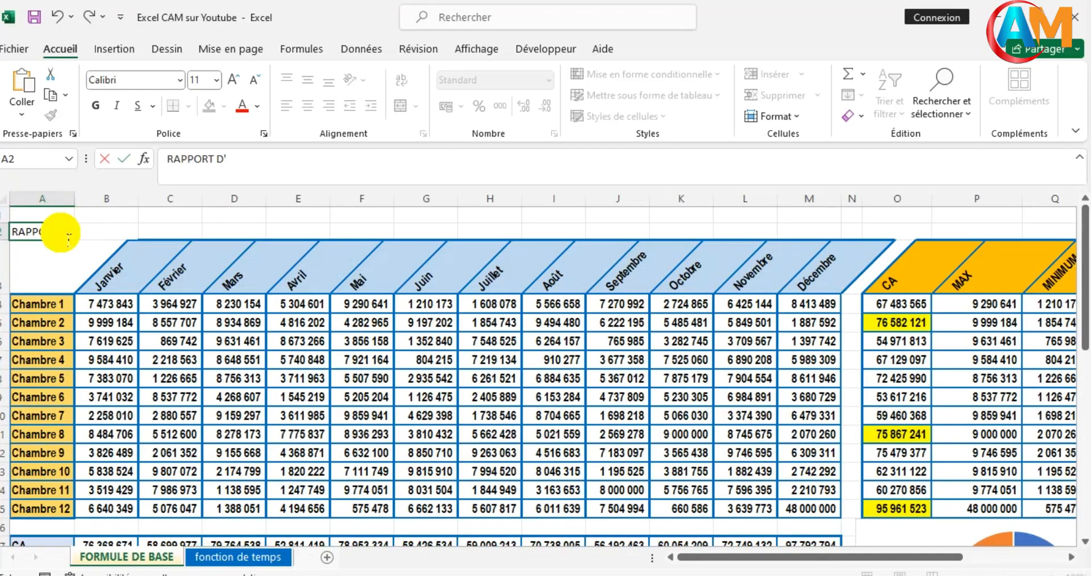
pyautogui.write('ACTIVITE DE L')
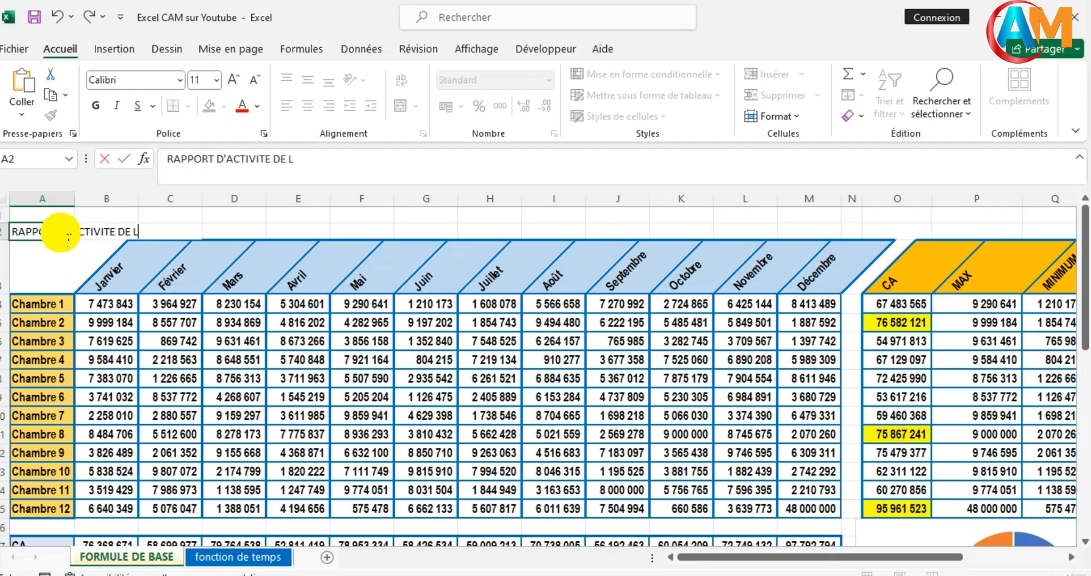
pyautogui.write("'")
pyautogui.write('HÔTEL P')
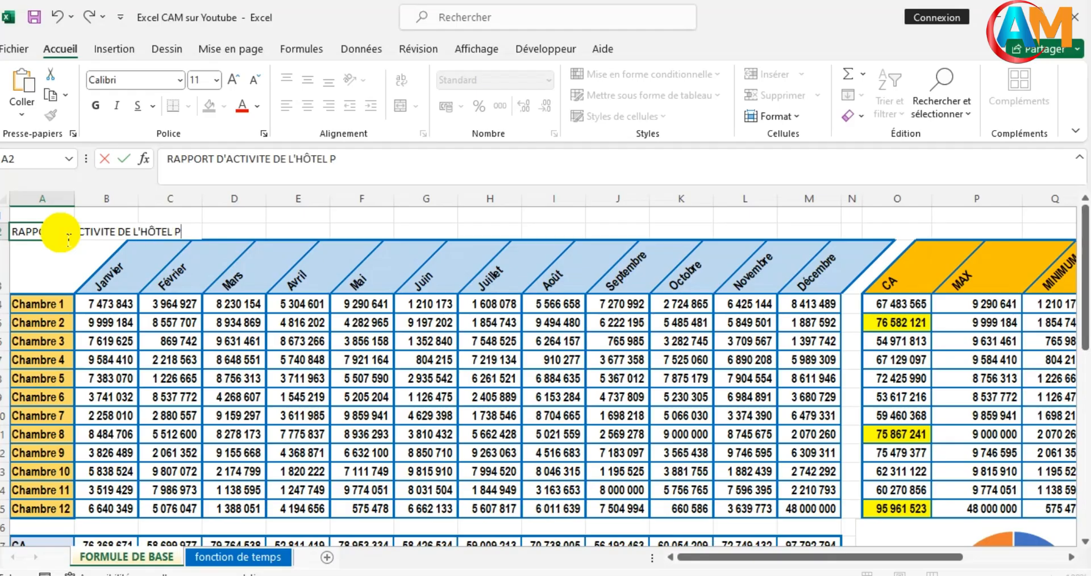
pyautogui.write('ARADIS')
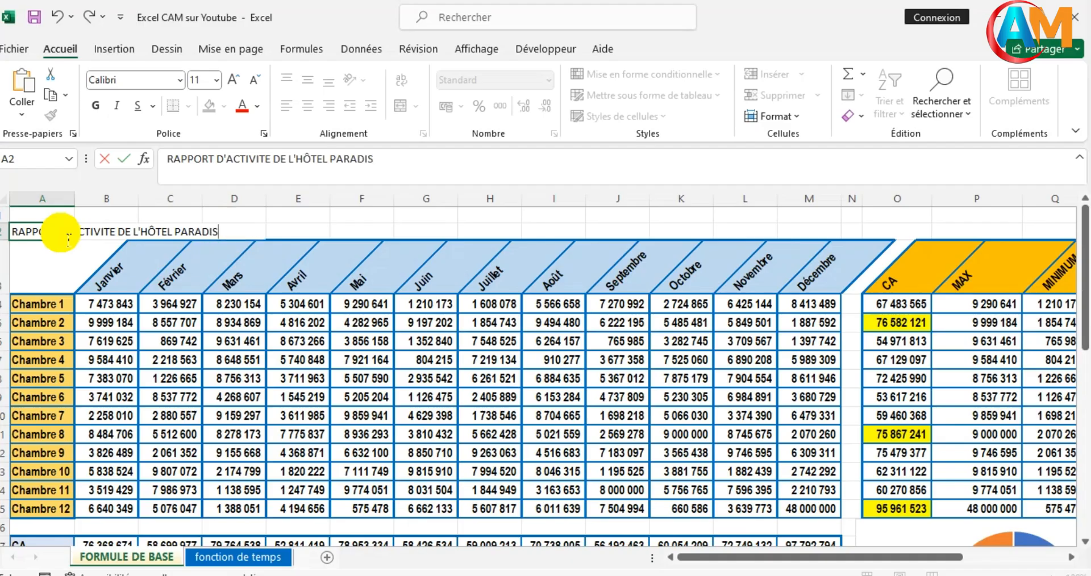
pyautogui.write('IAQUE DE ')
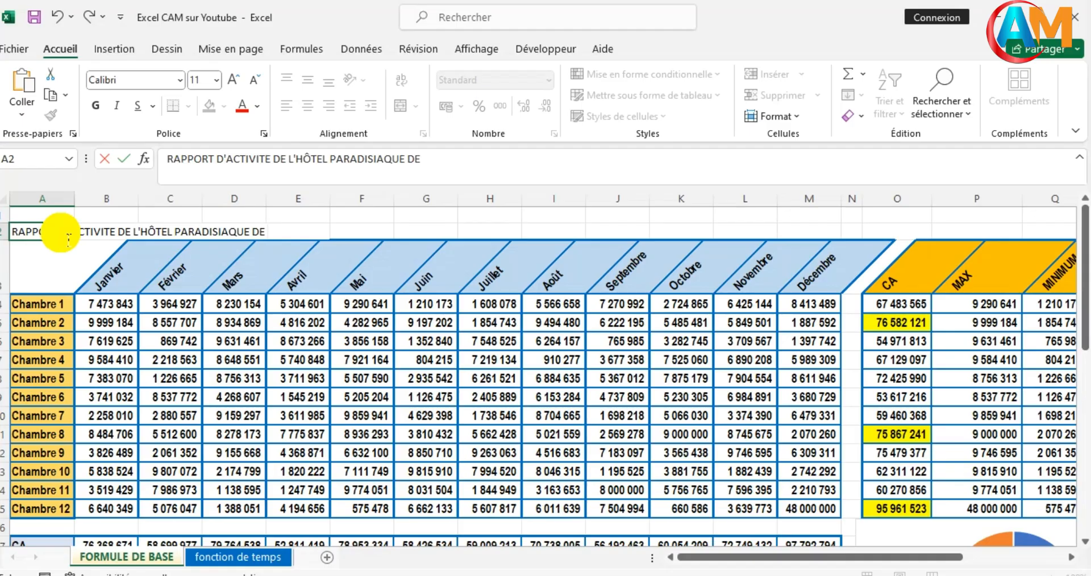
pyautogui.write('2025')
pyautogui.press('Return')
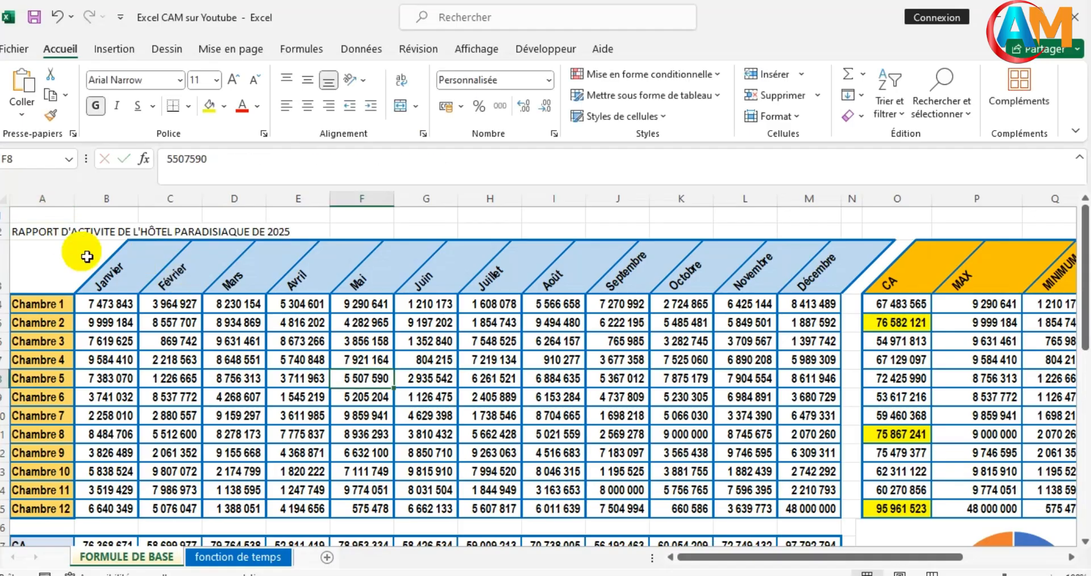
# - Align the title across A2:T2 with the horizontal option "Centré sur plusieurs colonnes", without merging the cells
pyautogui.scroll(-2, 314, 370)
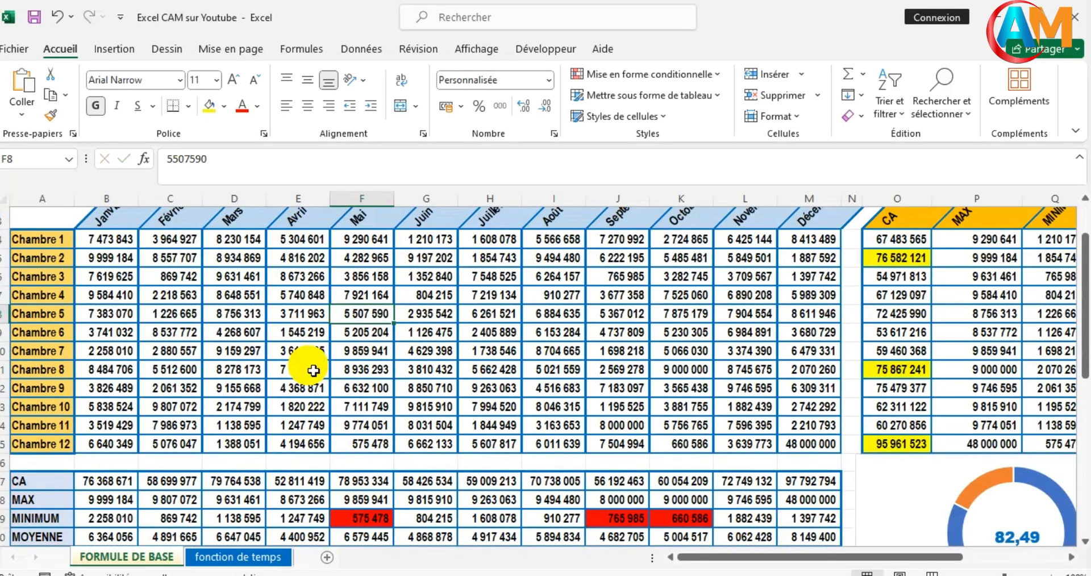
pyautogui.scroll(2, 313, 370)
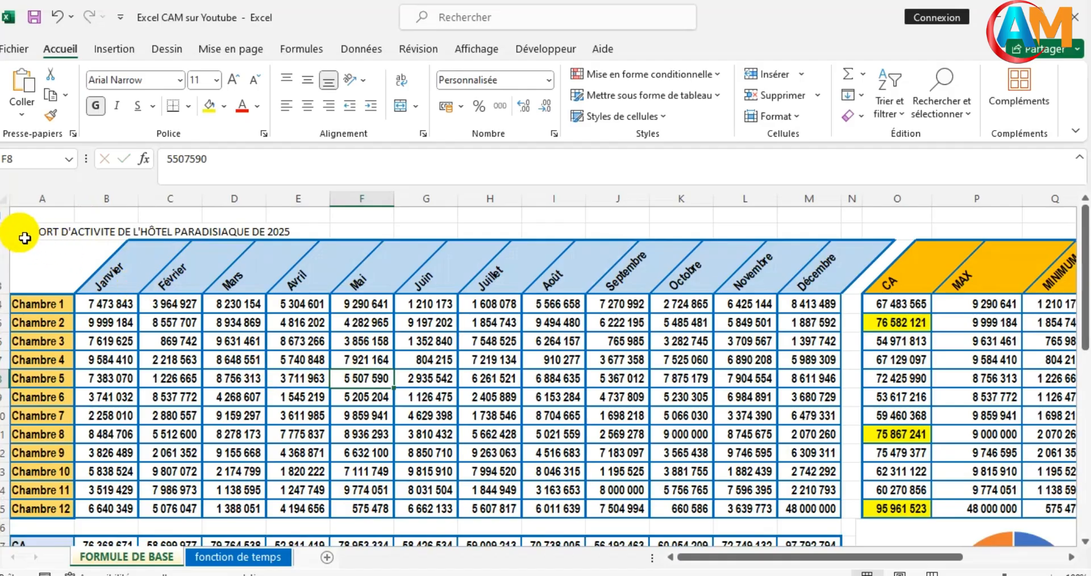
pyautogui.click(24, 238)
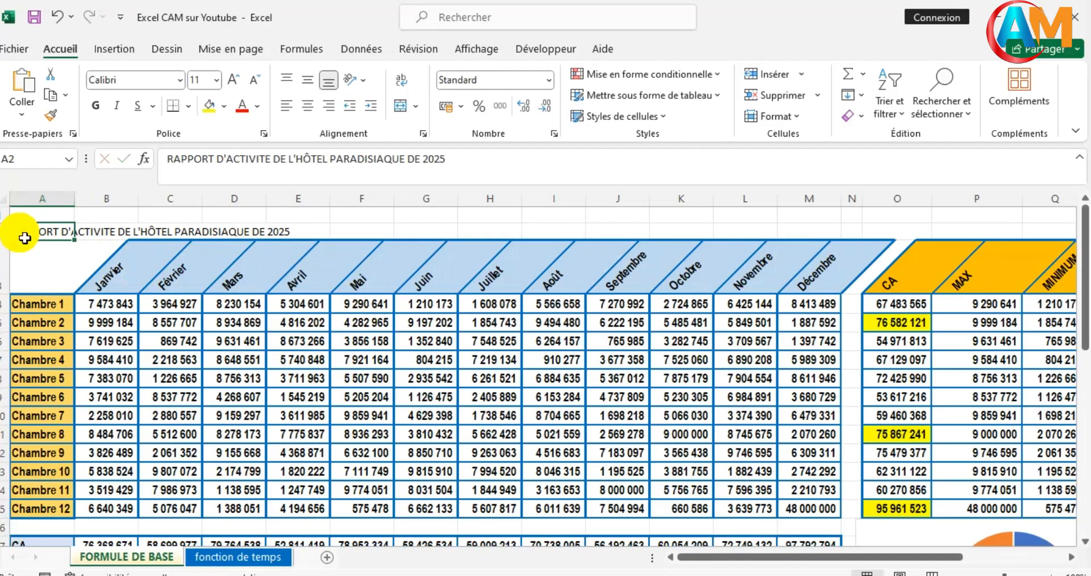
pyautogui.moveTo(25, 238); pyautogui.dragTo(1023, 236)
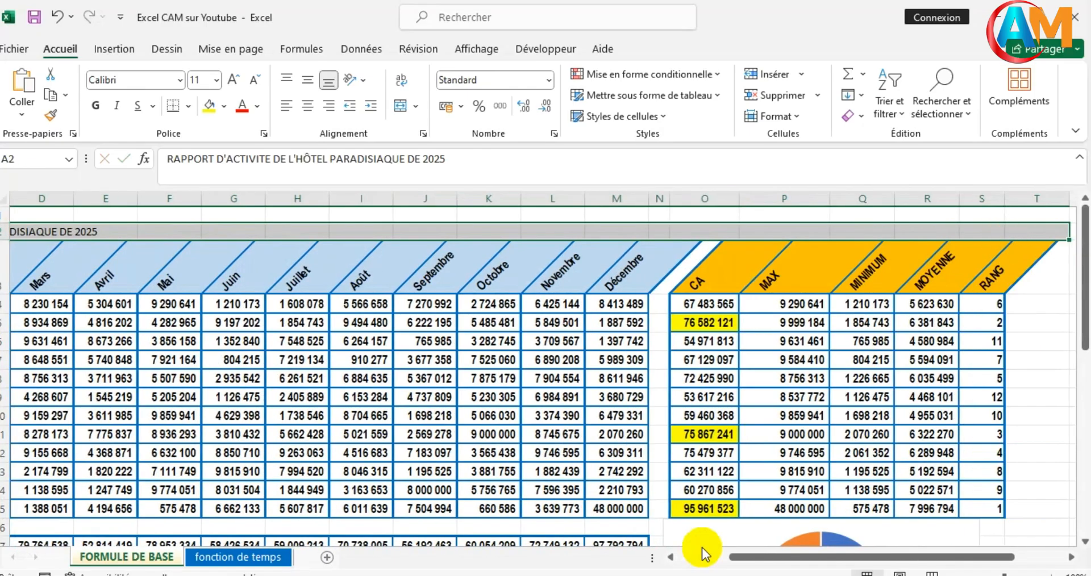
pyautogui.rightClick(296, 238)
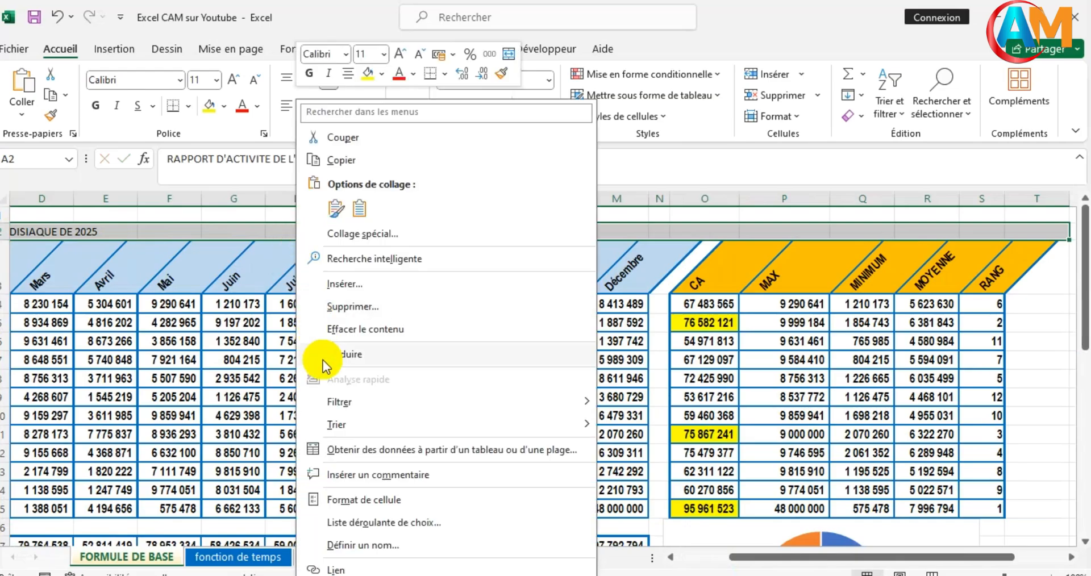
pyautogui.click(348, 500)
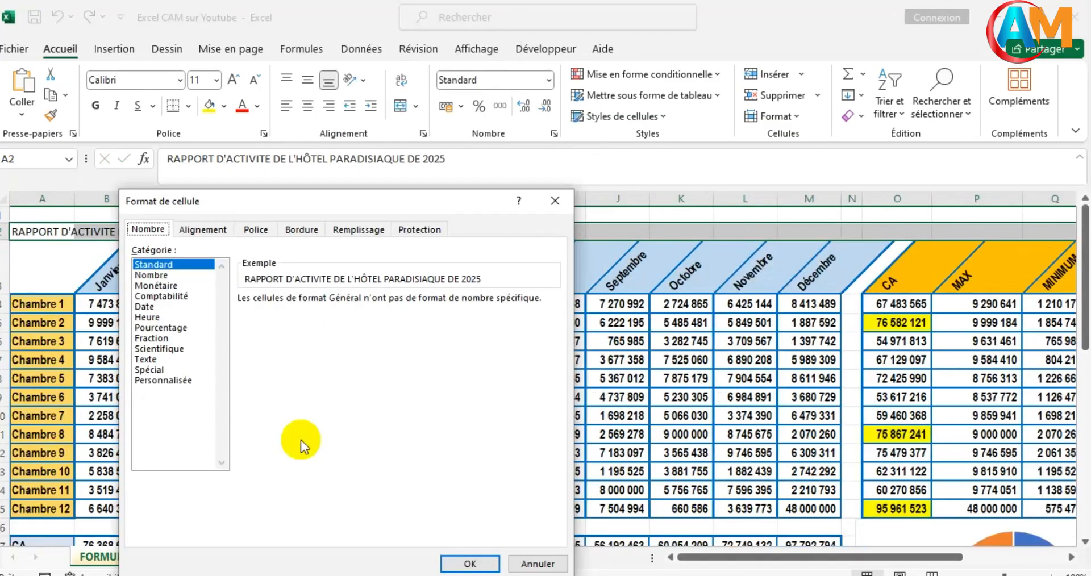
pyautogui.click(196, 230)
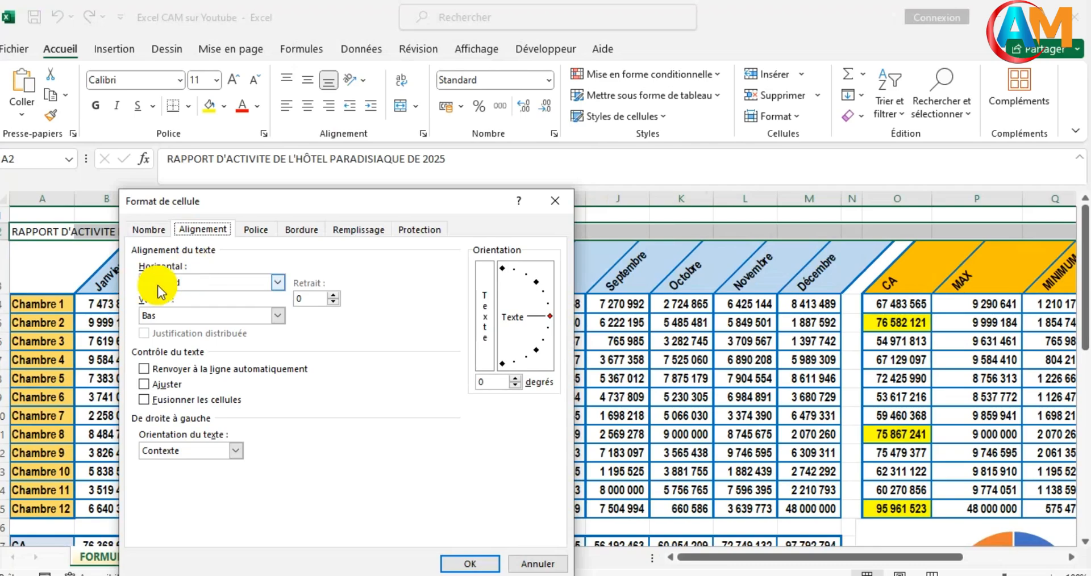
pyautogui.click(267, 284)
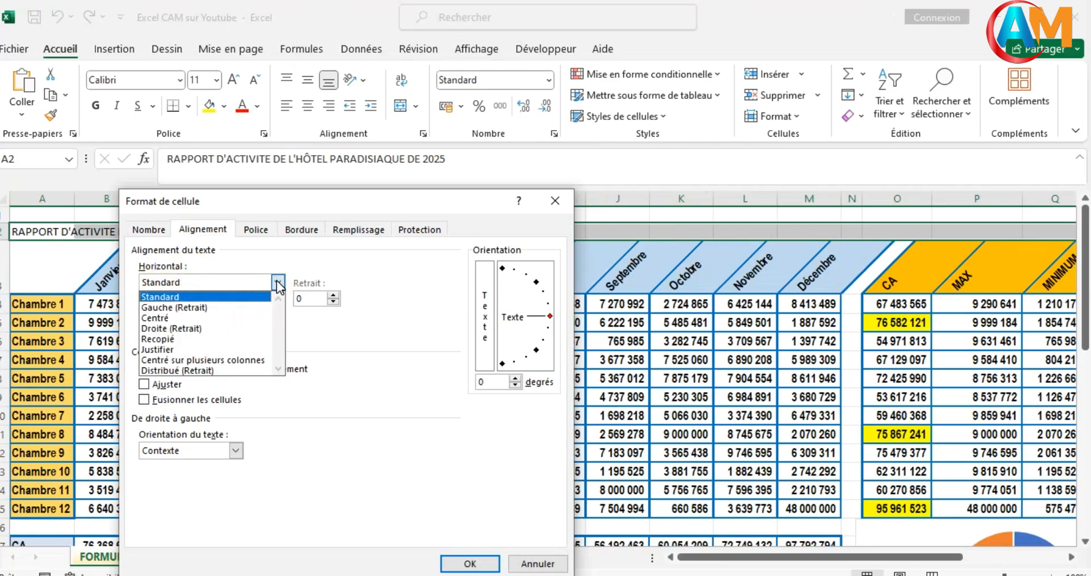
pyautogui.click(176, 360)
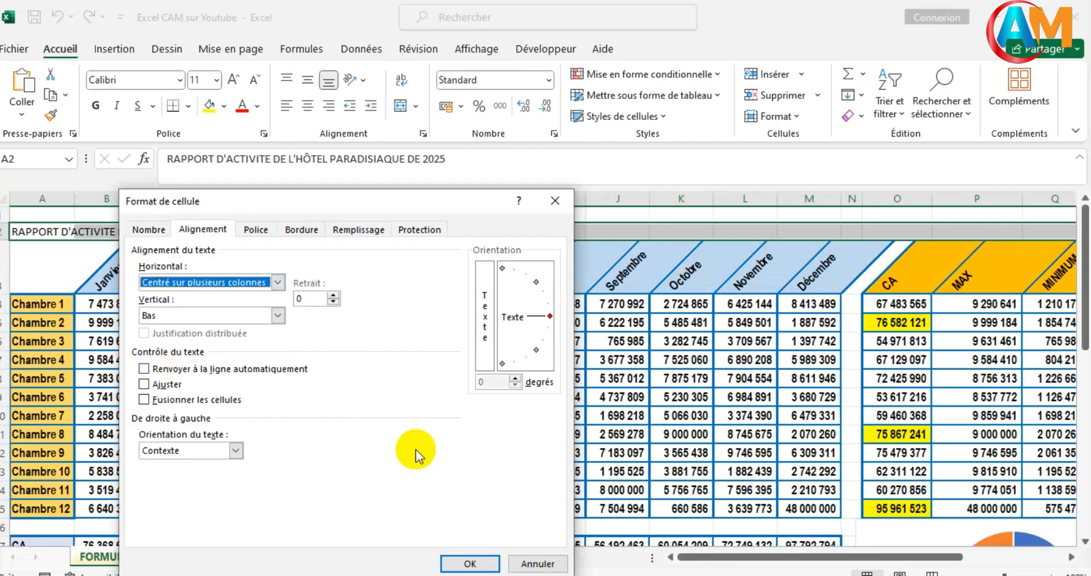
pyautogui.click(465, 567)
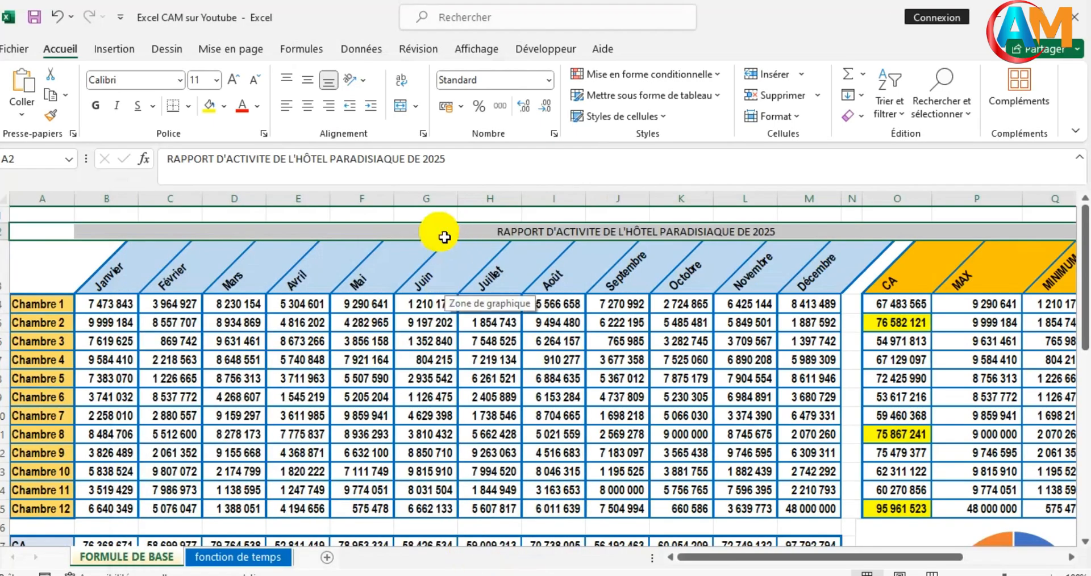
# - Set the report title's font to Arial Black at size 24
pyautogui.click(180, 80)
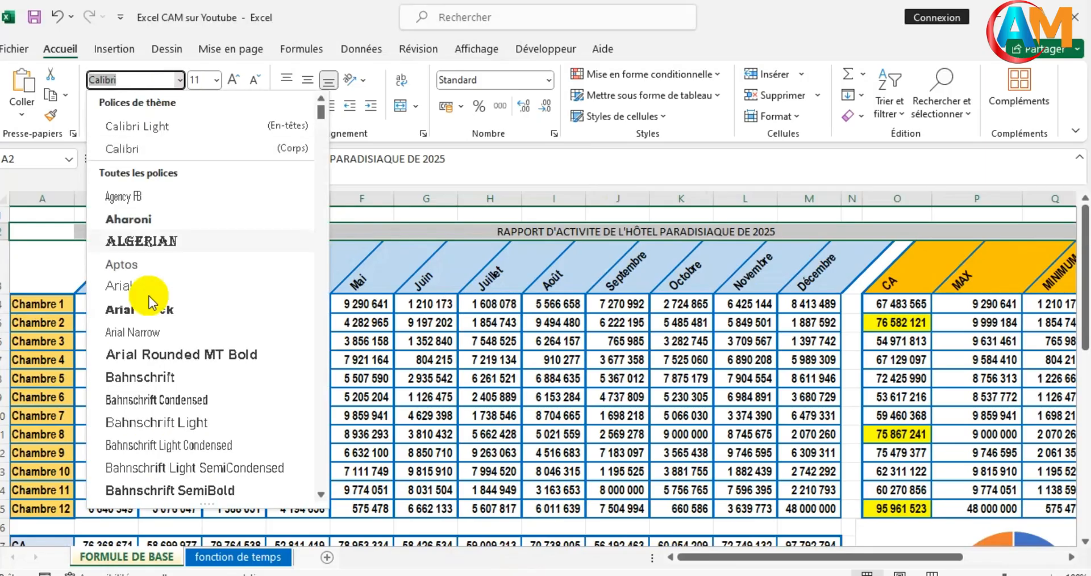
pyautogui.click(147, 310)
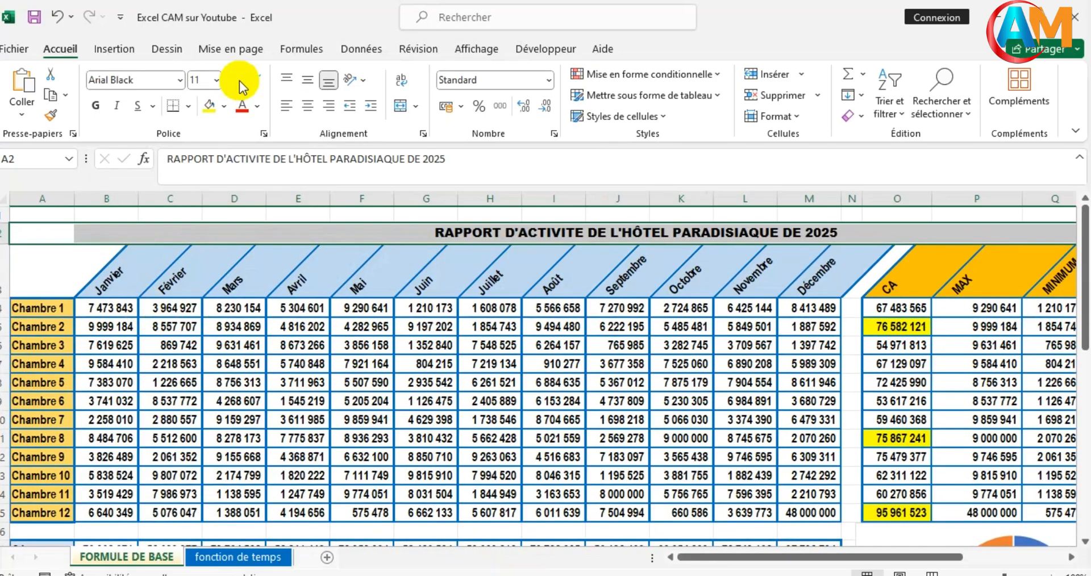
pyautogui.click(230, 80)
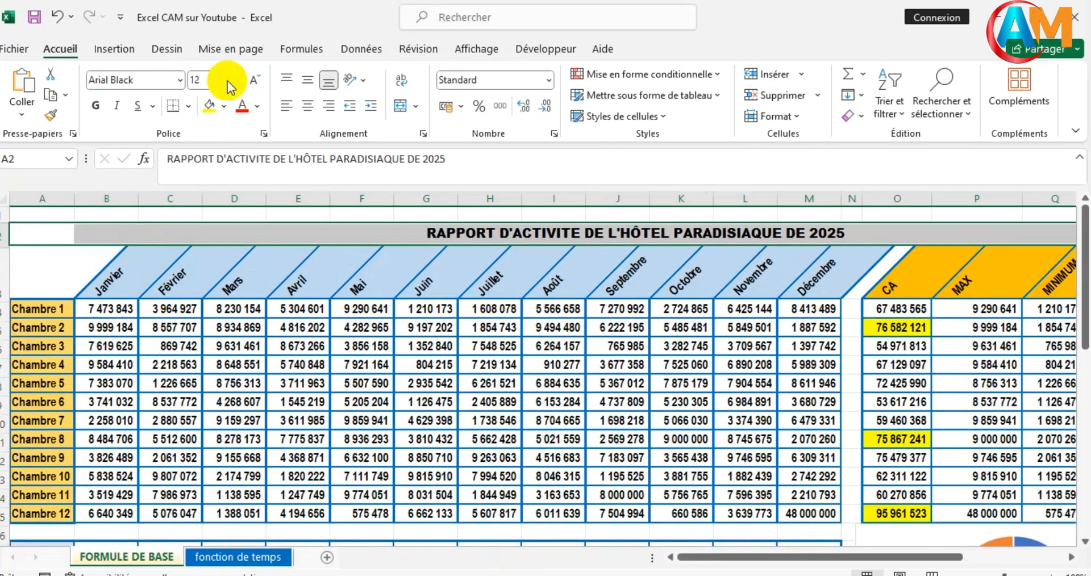
pyautogui.click(231, 80)
pyautogui.click(230, 81)
pyautogui.click(227, 80)
pyautogui.click(227, 81)
pyautogui.click(227, 81)
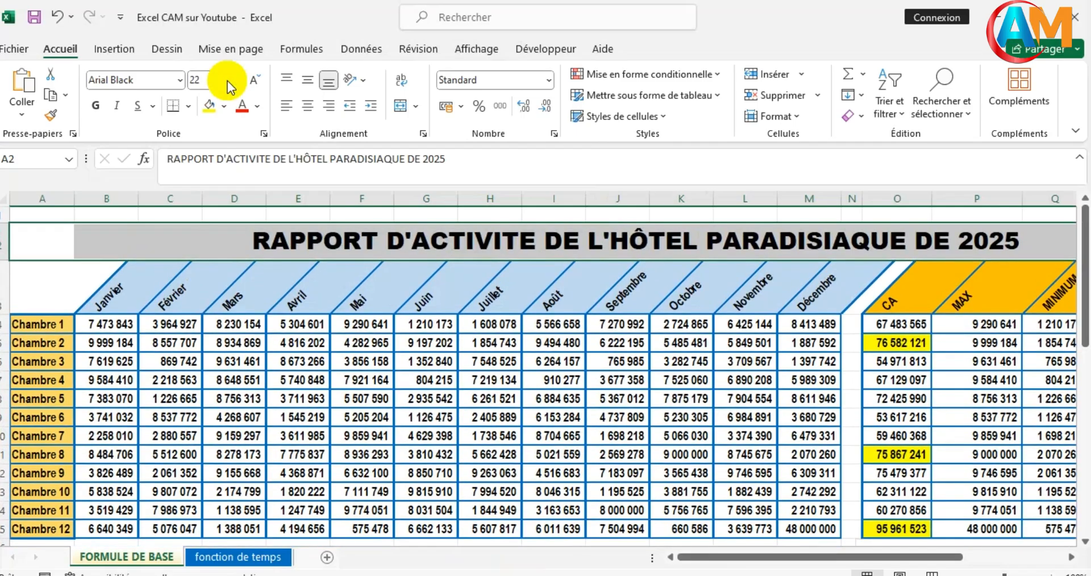
pyautogui.click(229, 80)
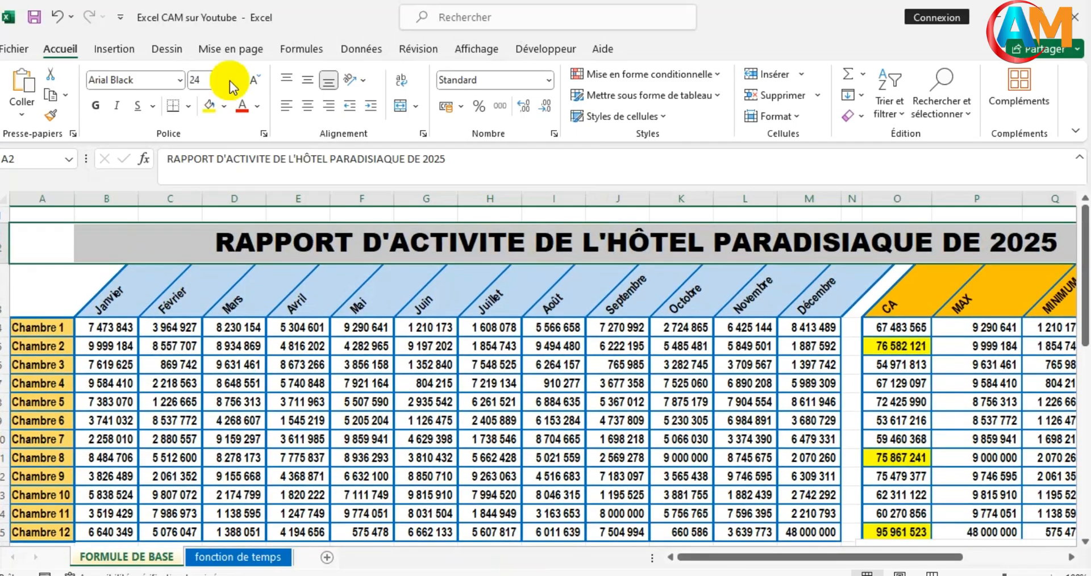
# - Colour the report title text with the standard blue
pyautogui.click(258, 107)
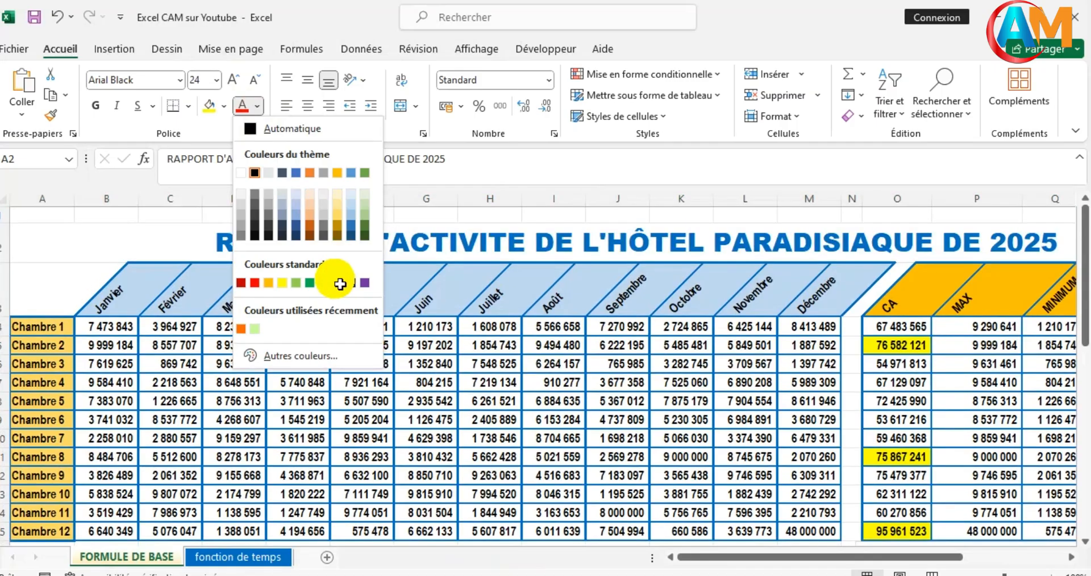
pyautogui.click(340, 284)
pyautogui.click(453, 405)
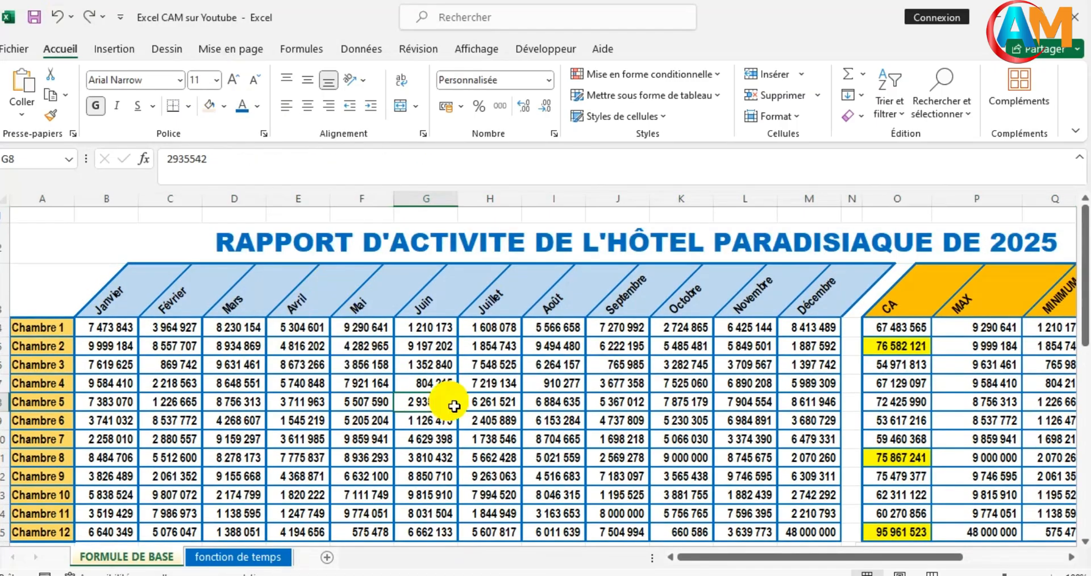
# - Select the whole report from the title in A2 to below the charts in column U, and scale printing to 1 page wide by 1 page tall
pyautogui.scroll(-3, 454, 406)
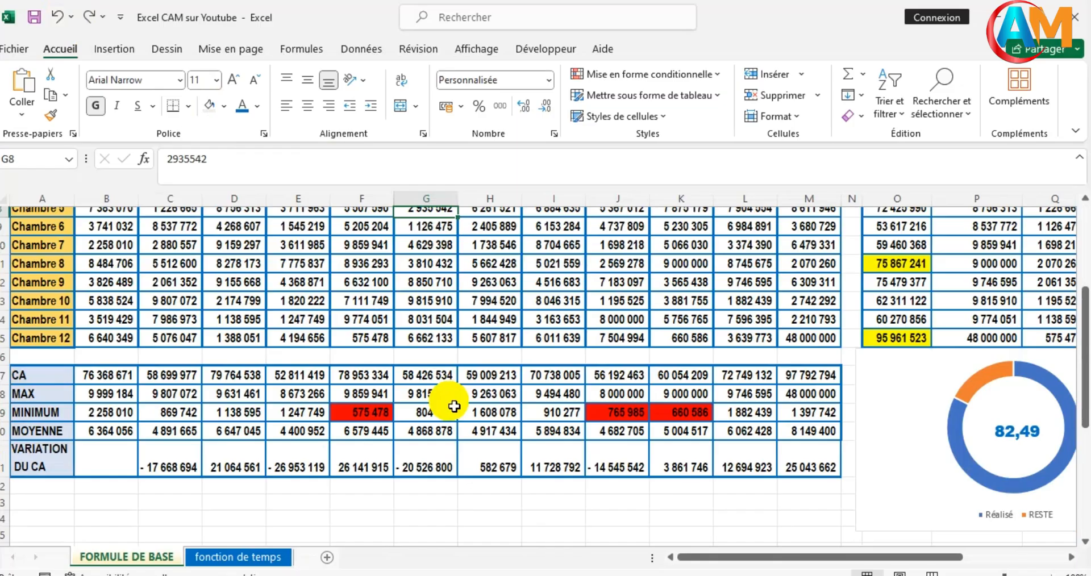
pyautogui.scroll(3, 453, 406)
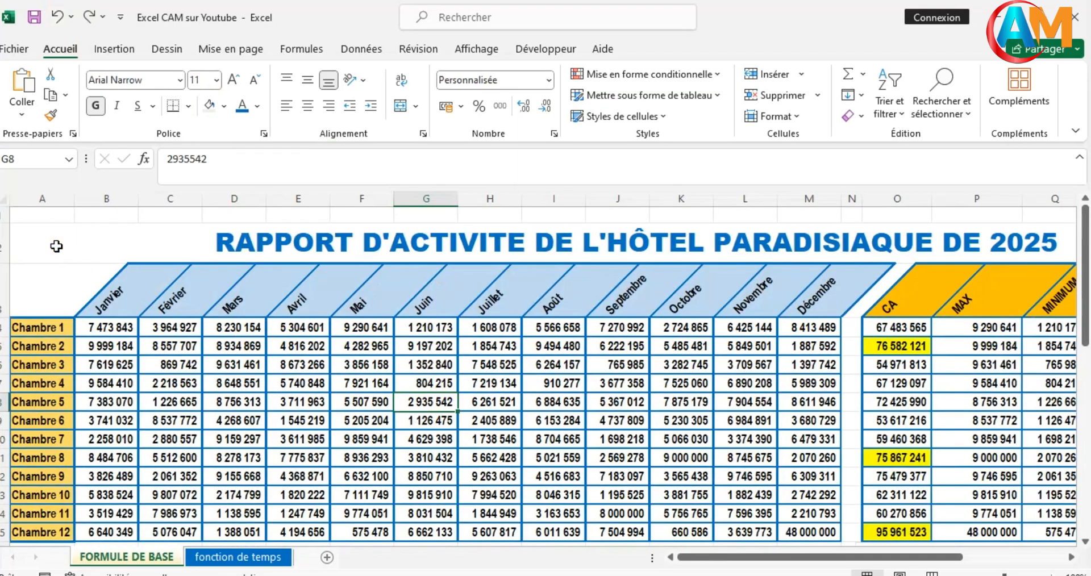
pyautogui.click(75, 245)
pyautogui.moveTo(78, 246); pyautogui.dragTo(1060, 341)
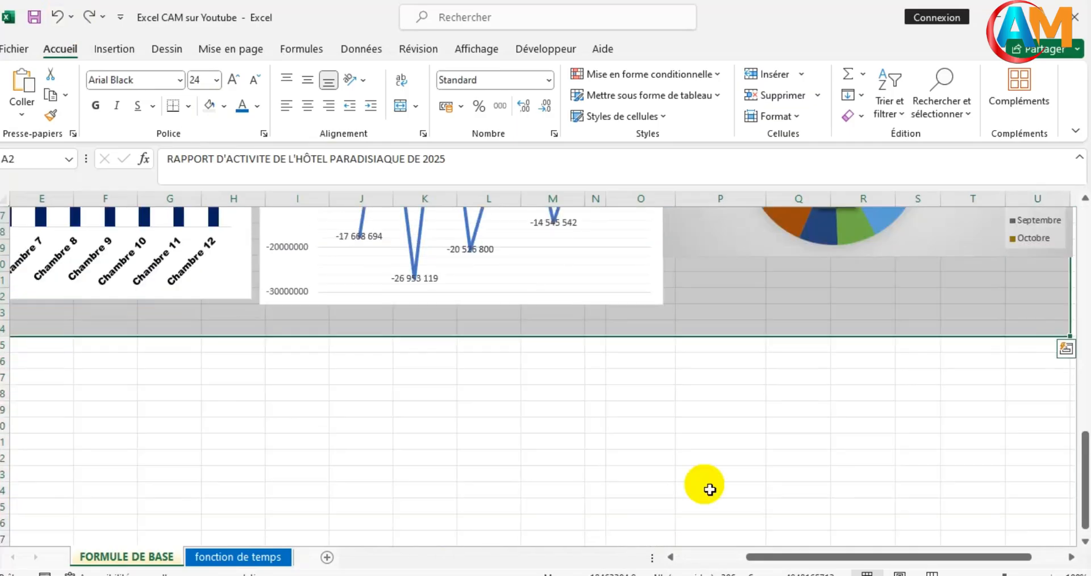
pyautogui.scroll(2, 703, 462)
pyautogui.scroll(5, 703, 463)
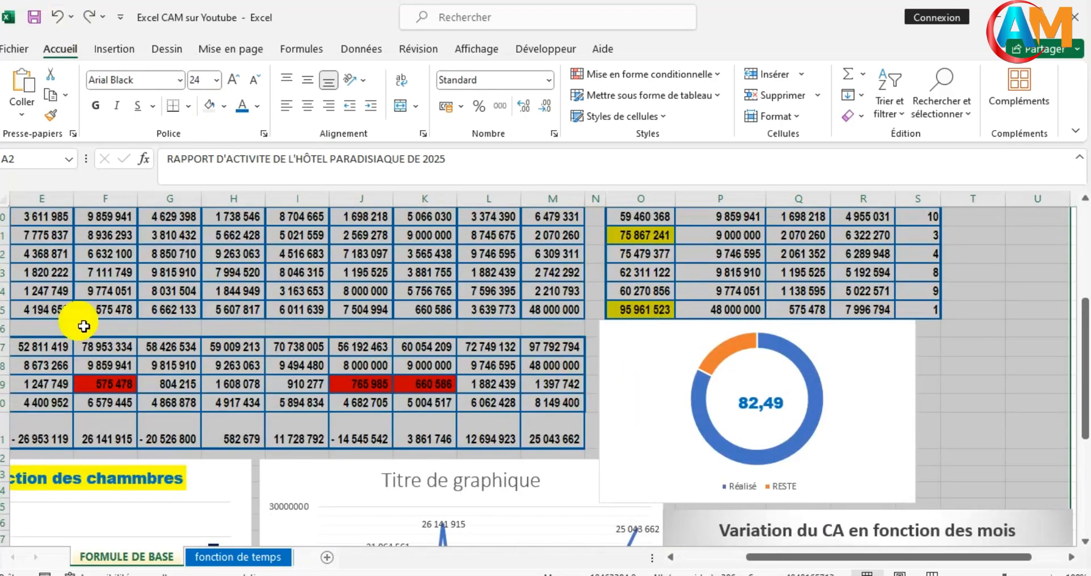
pyautogui.click(222, 48)
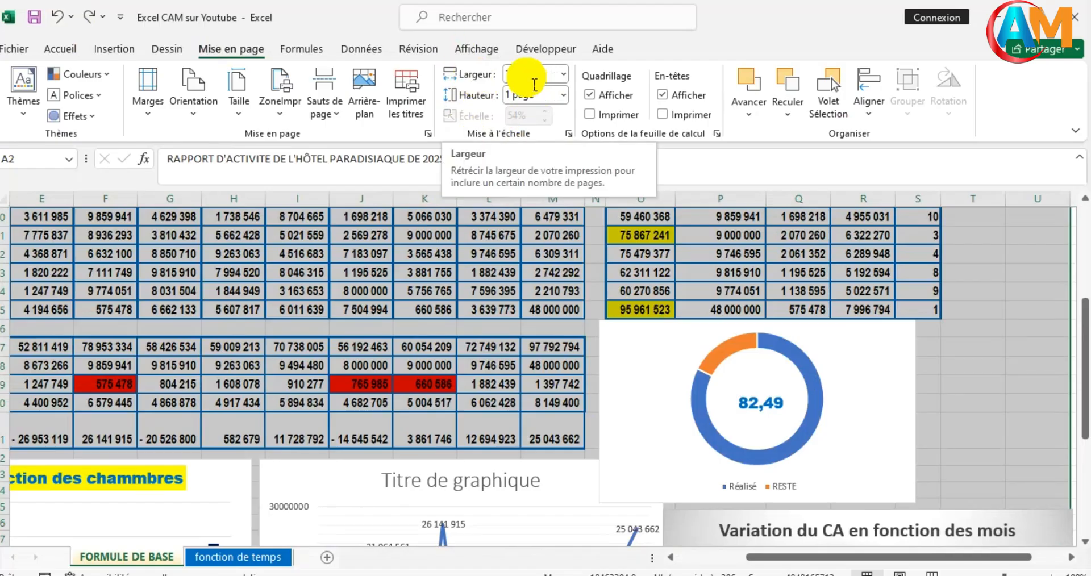
pyautogui.click(562, 75)
pyautogui.click(530, 116)
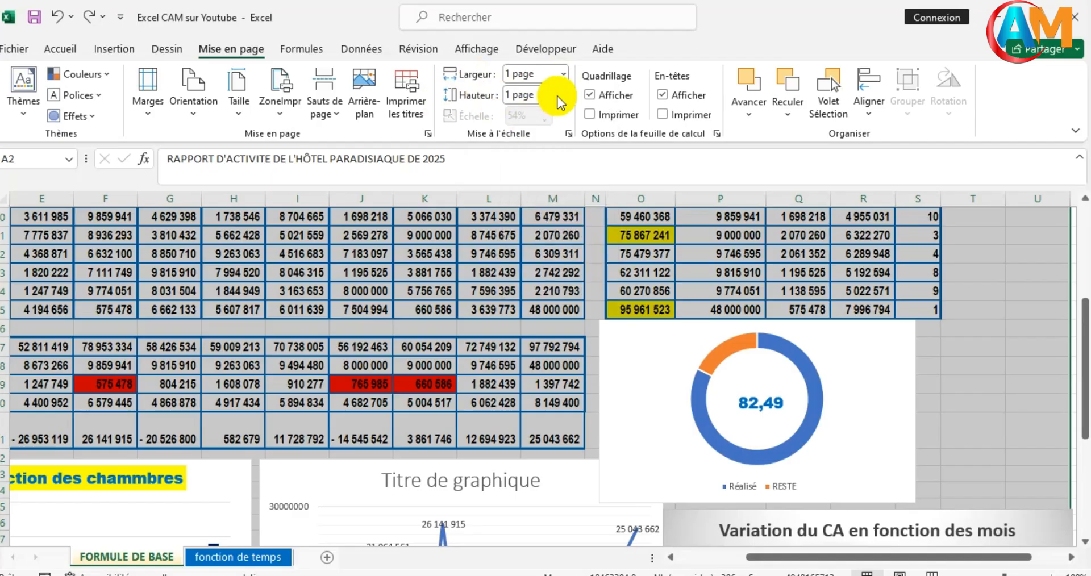
pyautogui.click(541, 96)
pyautogui.click(537, 135)
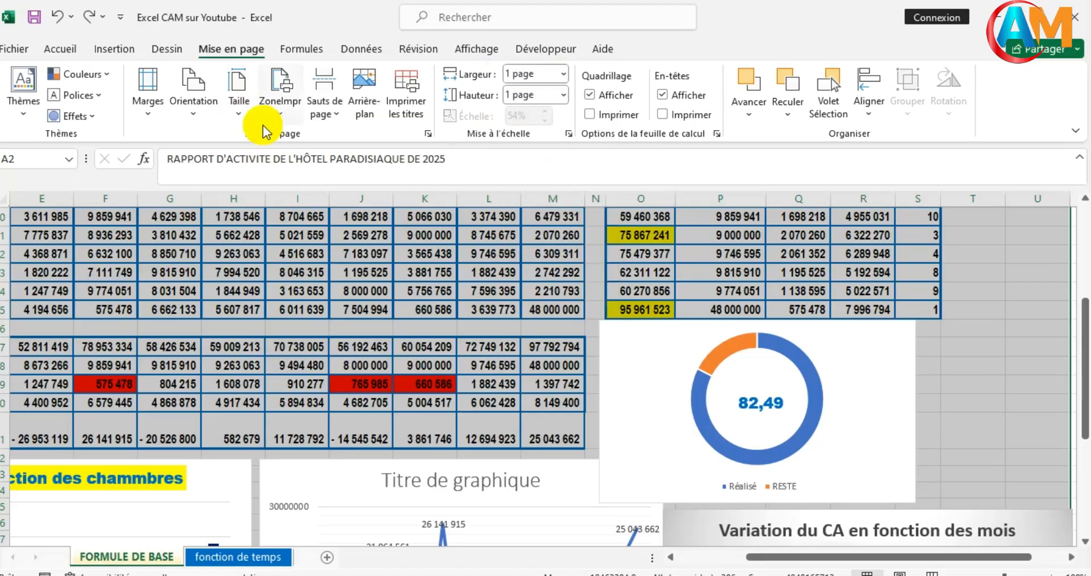
# - Set the page orientation to Paysage and open the print preview of the report
pyautogui.click(195, 118)
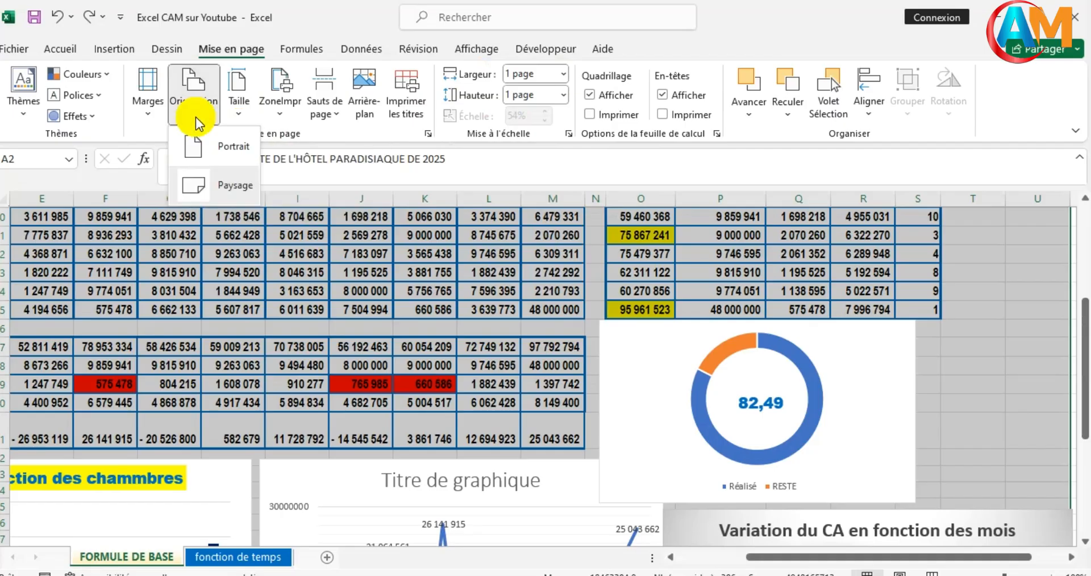
pyautogui.click(187, 183)
pyautogui.scroll(-3, 434, 422)
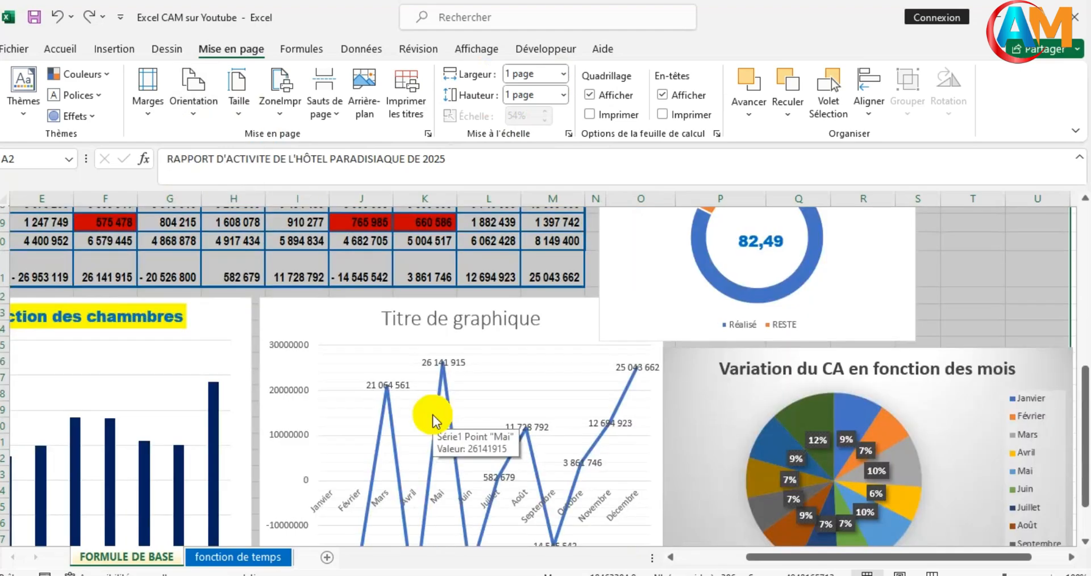
pyautogui.hotkey('ctrl', 'p')
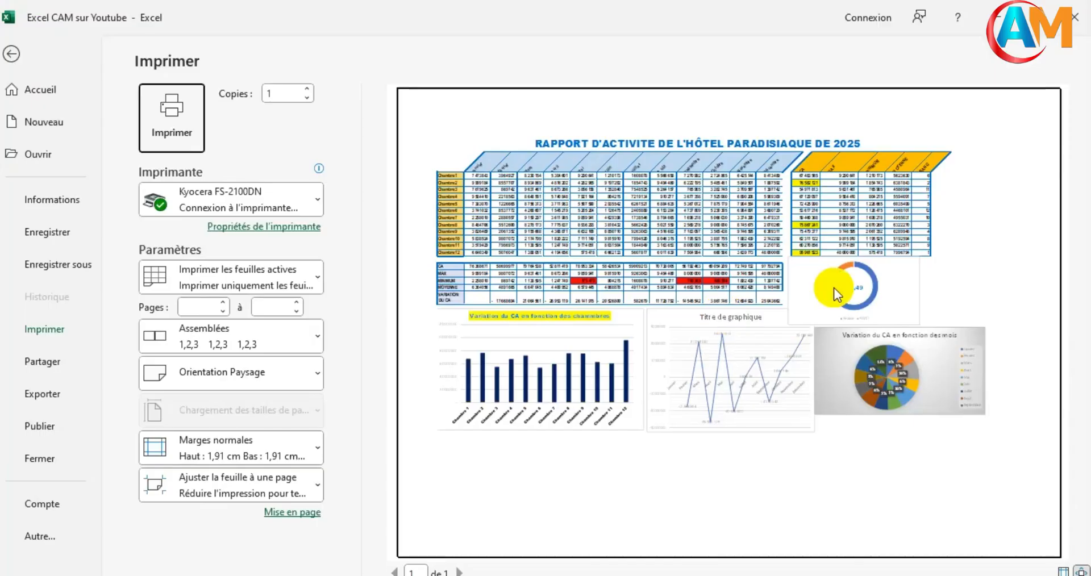